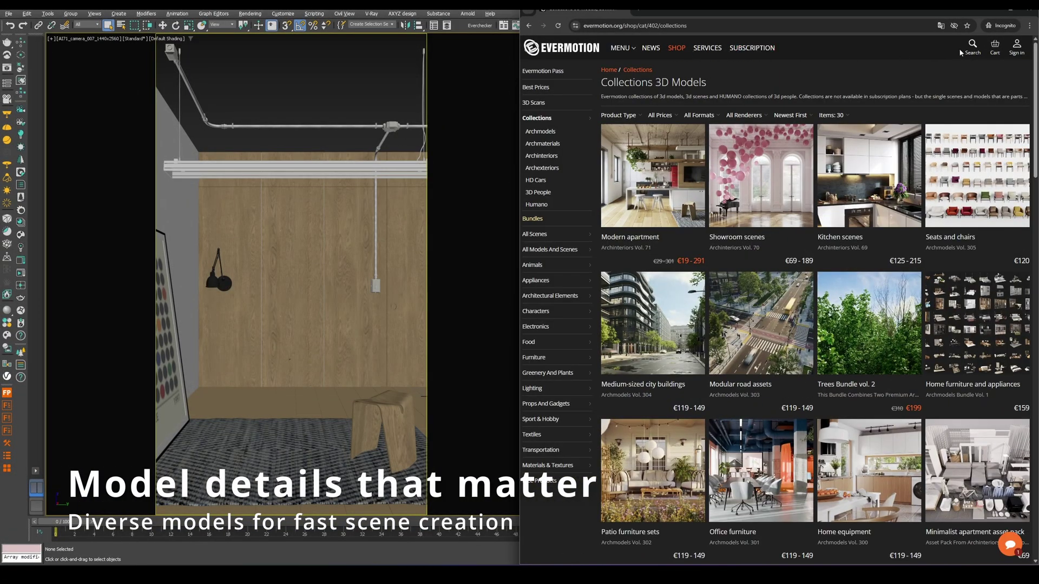
Search the Evermotion shop for "couch" and limit the results to collections.
{"action": "left_click", "coordinate": [965, 51]}
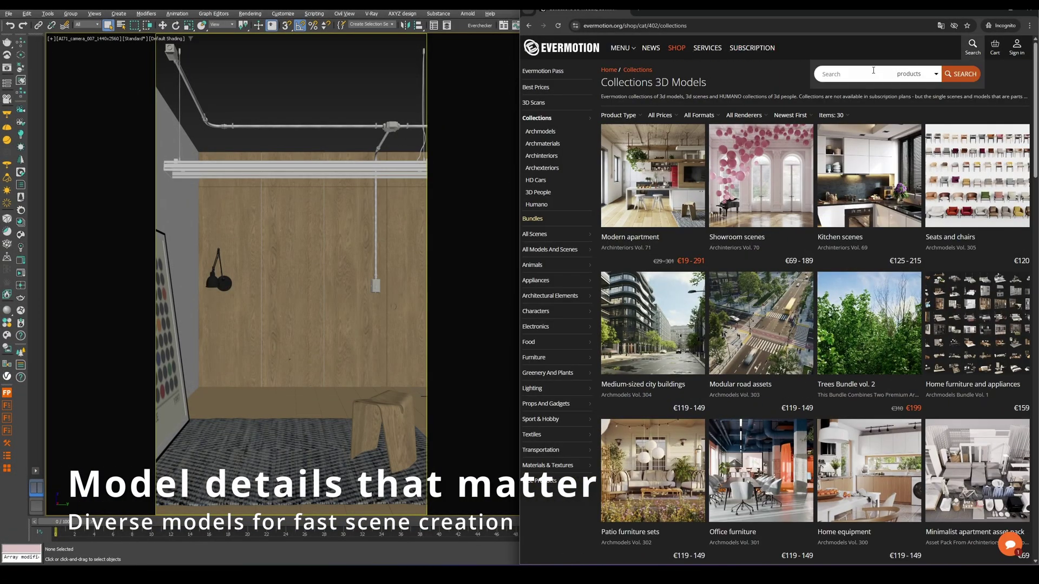
{"action": "type", "text": "couch"}
{"action": "key", "text": "Return"}
{"action": "left_click", "coordinate": [620, 109]}
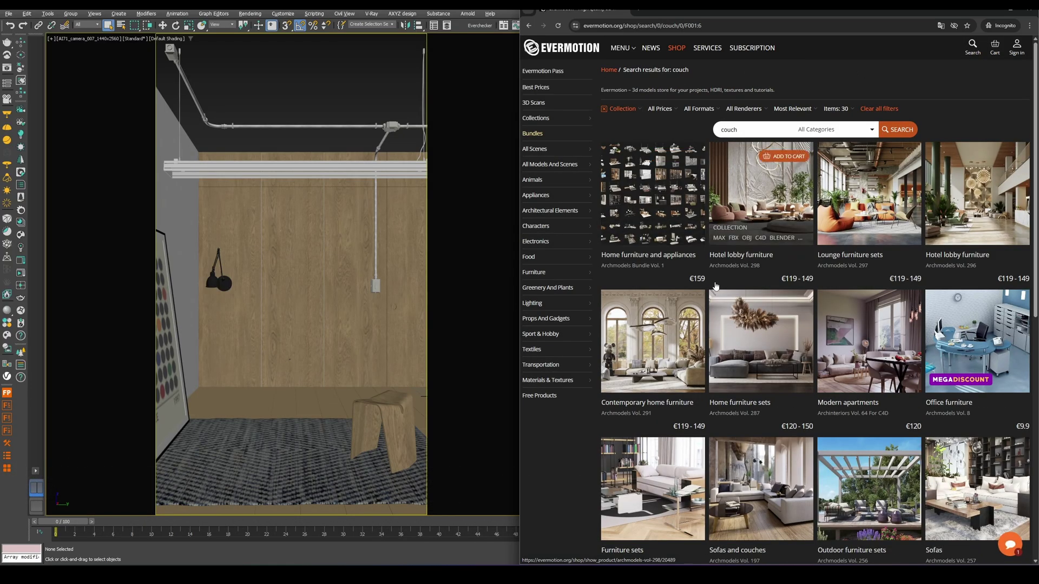
Open the Sofas collection Archmodels Vol. 257 and preview one of its sofa models.
{"action": "scroll", "coordinate": [707, 276], "scroll_direction": "down", "scroll_amount": 3}
{"action": "left_click", "coordinate": [948, 321]}
{"action": "scroll", "coordinate": [730, 280], "scroll_direction": "down", "scroll_amount": 10}
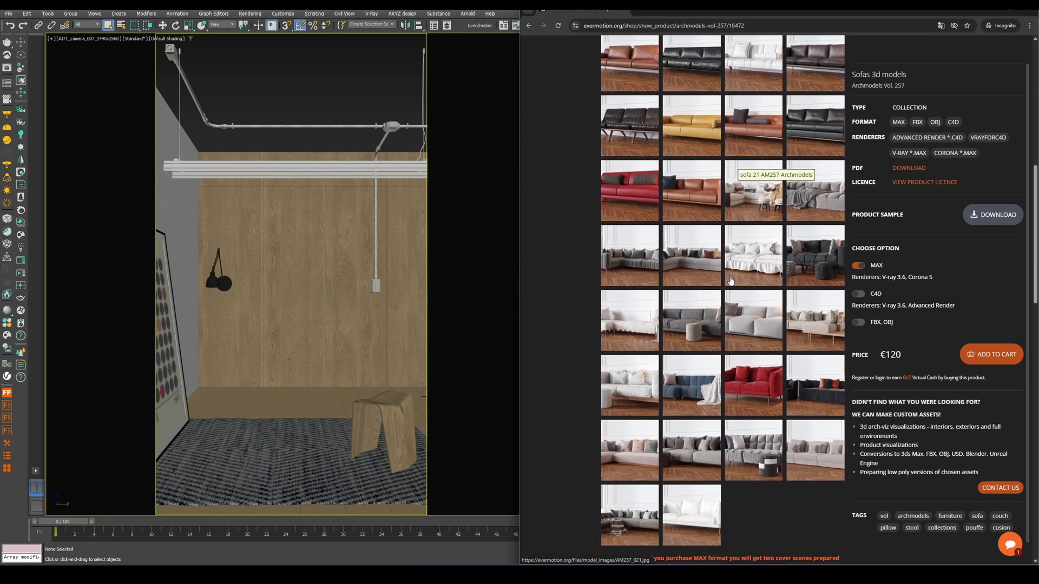
{"action": "left_click", "coordinate": [818, 241]}
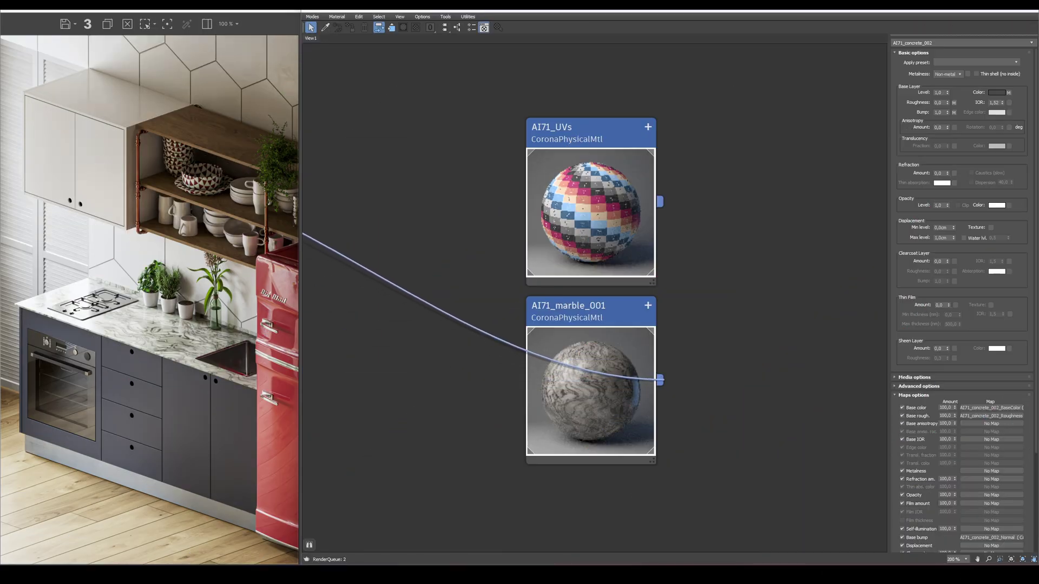
Assign the AI71_marble_001 and AI71_UVs materials to surfaces in the kitchen render.
{"action": "left_click_drag", "start_coordinate": [94, 168], "coordinate": [76, 157]}
{"action": "left_click_drag", "start_coordinate": [659, 380], "coordinate": [150, 276]}
{"action": "left_click_drag", "start_coordinate": [659, 201], "coordinate": [157, 290]}
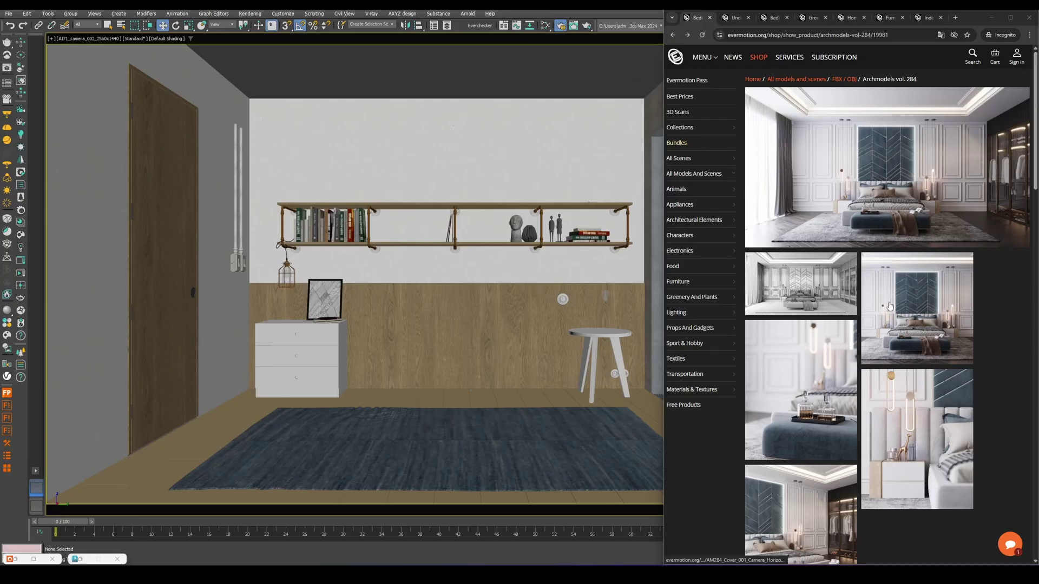
Preview bedroom Set 7 from Archmodels vol. 284 and place a bed on the blue rug in the scene.
{"action": "scroll", "coordinate": [890, 306], "scroll_direction": "down", "scroll_amount": 5}
{"action": "left_click", "coordinate": [988, 372]}
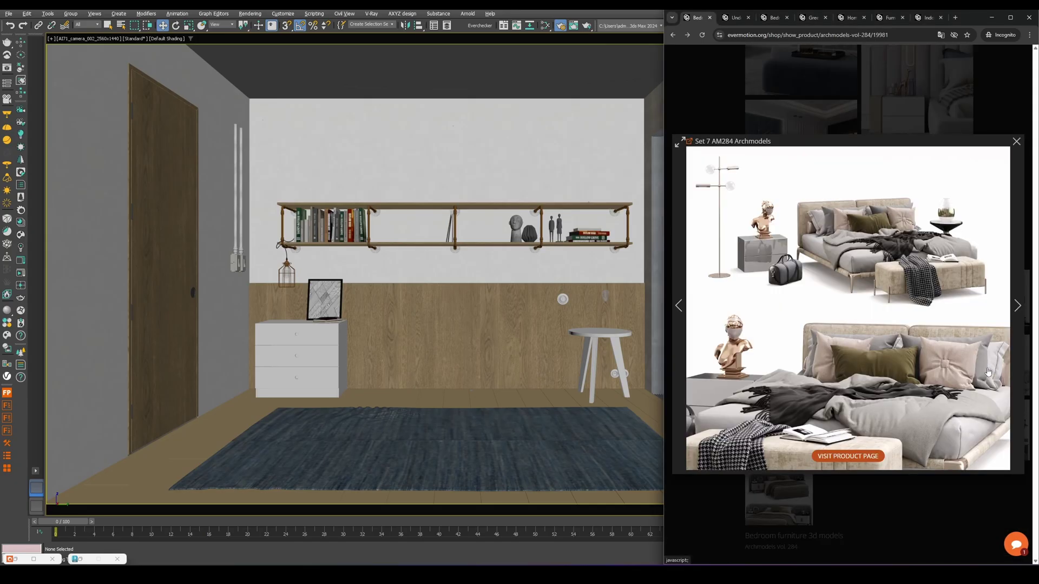
{"action": "key", "text": "Escape"}
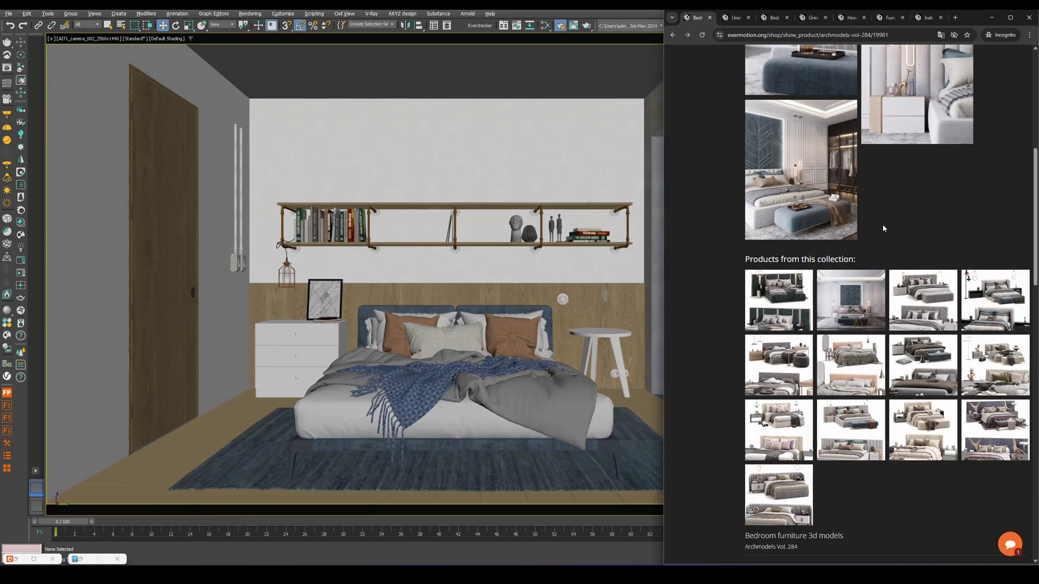
Preview a model in the next open collection and add the metal pipes along the ceiling and wall above the door.
{"action": "key", "text": "ctrl+Tab"}
{"action": "scroll", "coordinate": [872, 166], "scroll_direction": "down", "scroll_amount": 18}
{"action": "left_click", "coordinate": [987, 379]}
{"action": "left_click", "coordinate": [960, 492]}
{"action": "left_click_drag", "start_coordinate": [990, 381], "coordinate": [276, 108]}
Preview Set 3 from Archmodels vol. 279 and place a decorative tray on the white dresser.
{"action": "key", "text": "ctrl+Tab"}
{"action": "scroll", "coordinate": [864, 226], "scroll_direction": "down", "scroll_amount": 10}
{"action": "left_click", "coordinate": [914, 233]}
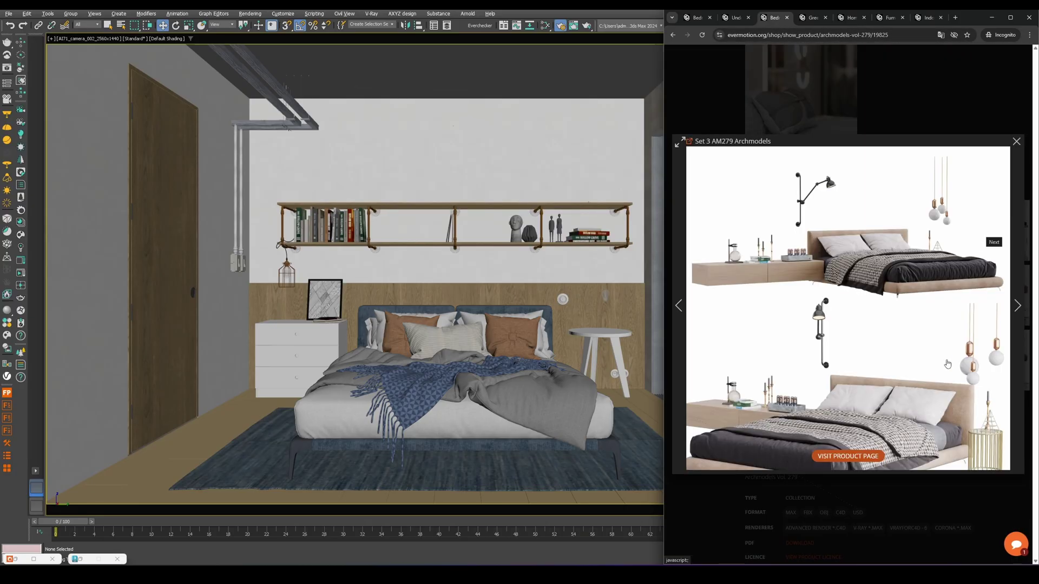
{"action": "key", "text": "Escape"}
Preview a model in the Archmodels vol. 74 collection and mount an air conditioner on the wall above the shelves.
{"action": "key", "text": "ctrl+Tab"}
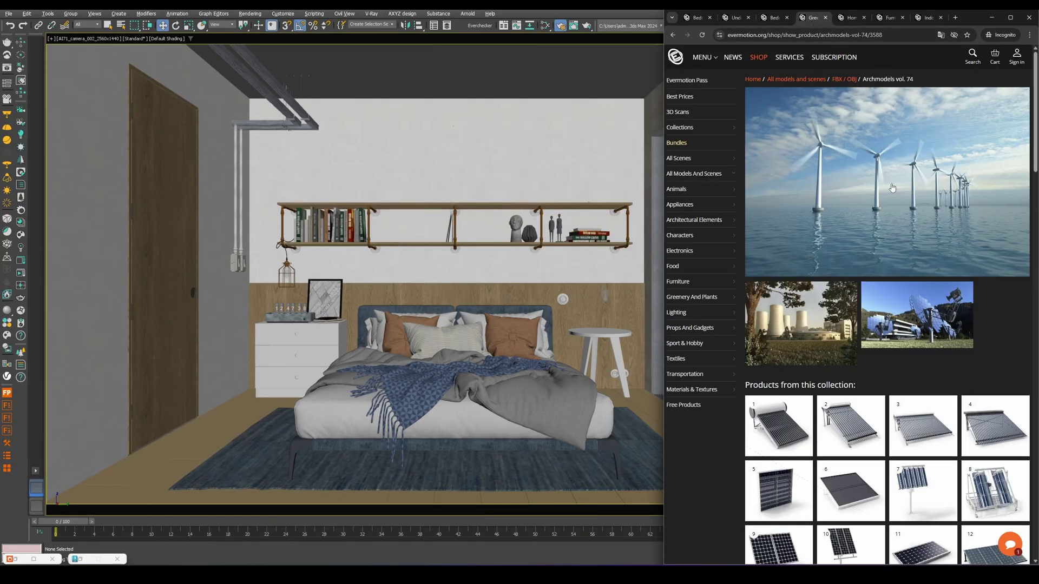
{"action": "scroll", "coordinate": [880, 290], "scroll_direction": "down", "scroll_amount": 6}
{"action": "scroll", "coordinate": [881, 290], "scroll_direction": "down", "scroll_amount": 7}
{"action": "left_click", "coordinate": [854, 276]}
{"action": "key", "text": "Escape"}
Preview interior props 28 in the Archmodels Vol. 208 home gadgets collection and place its audio player on the wall shelf.
{"action": "left_click", "coordinate": [847, 22]}
{"action": "scroll", "coordinate": [887, 217], "scroll_direction": "down", "scroll_amount": 11}
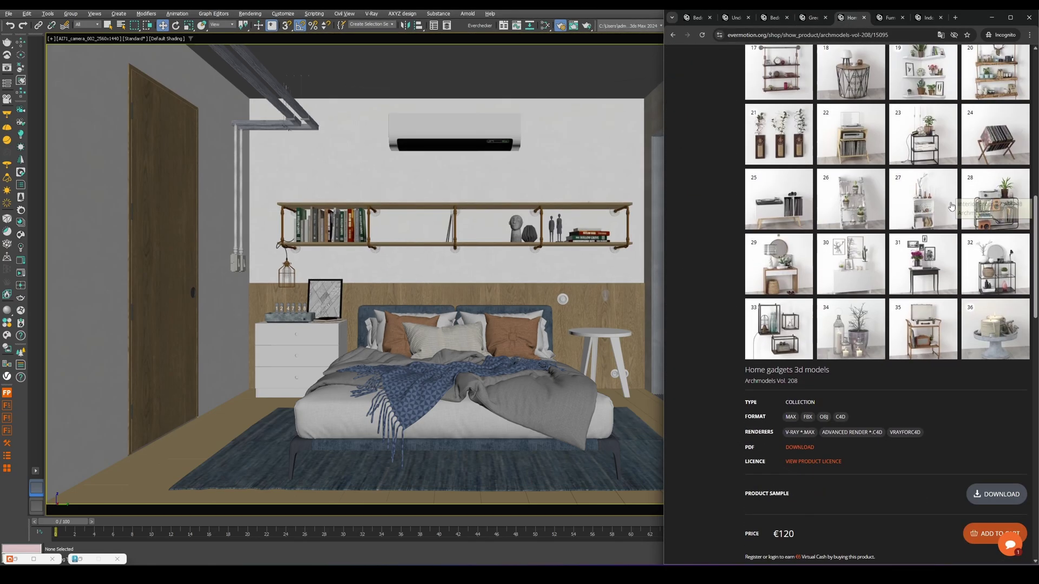
{"action": "left_click", "coordinate": [974, 205]}
{"action": "key", "text": "Escape"}
{"action": "left_click_drag", "start_coordinate": [994, 203], "coordinate": [485, 244]}
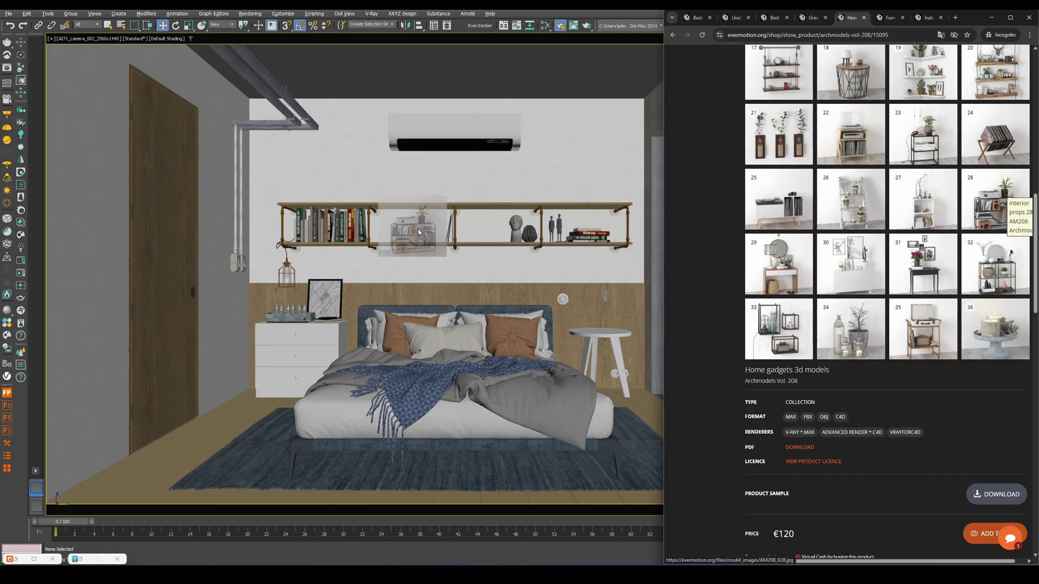
{"action": "left_click_drag", "start_coordinate": [418, 229], "coordinate": [417, 230]}
Preview furniture set 19 in Archmodels Vol. 266 and place a prop from it on the round side table.
{"action": "key", "text": "ctrl+Tab"}
{"action": "scroll", "coordinate": [774, 414], "scroll_direction": "down", "scroll_amount": 5}
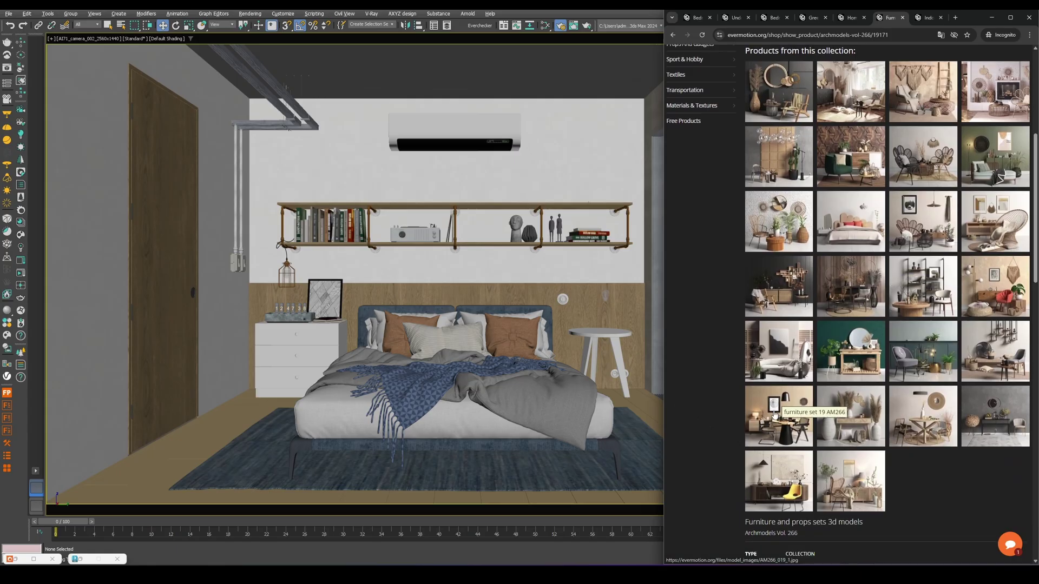
{"action": "left_click", "coordinate": [773, 415]}
{"action": "left_click", "coordinate": [927, 508]}
{"action": "left_click_drag", "start_coordinate": [775, 415], "coordinate": [599, 321]}
Preview a model in the last open collection and place it on top of the wall shelf.
{"action": "left_click", "coordinate": [923, 18]}
{"action": "scroll", "coordinate": [885, 178], "scroll_direction": "down", "scroll_amount": 3}
{"action": "scroll", "coordinate": [885, 178], "scroll_direction": "down", "scroll_amount": 6}
{"action": "left_click", "coordinate": [852, 471]}
{"action": "key", "text": "Escape"}
{"action": "left_click_drag", "start_coordinate": [853, 472], "coordinate": [597, 196]}
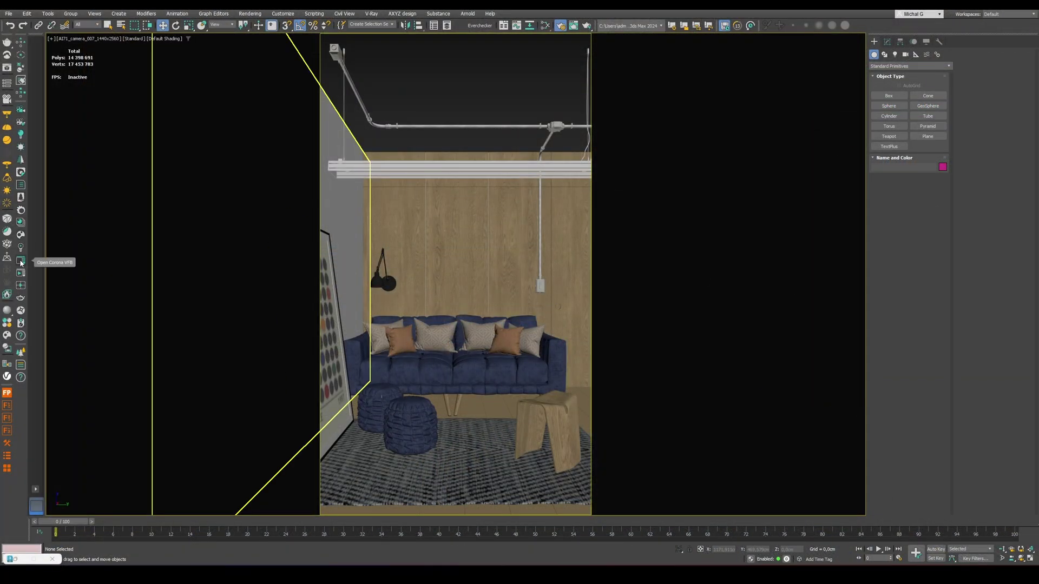
Open the Corona frame buffer and start an interactive render of the sofa scene.
{"action": "left_click", "coordinate": [20, 262]}
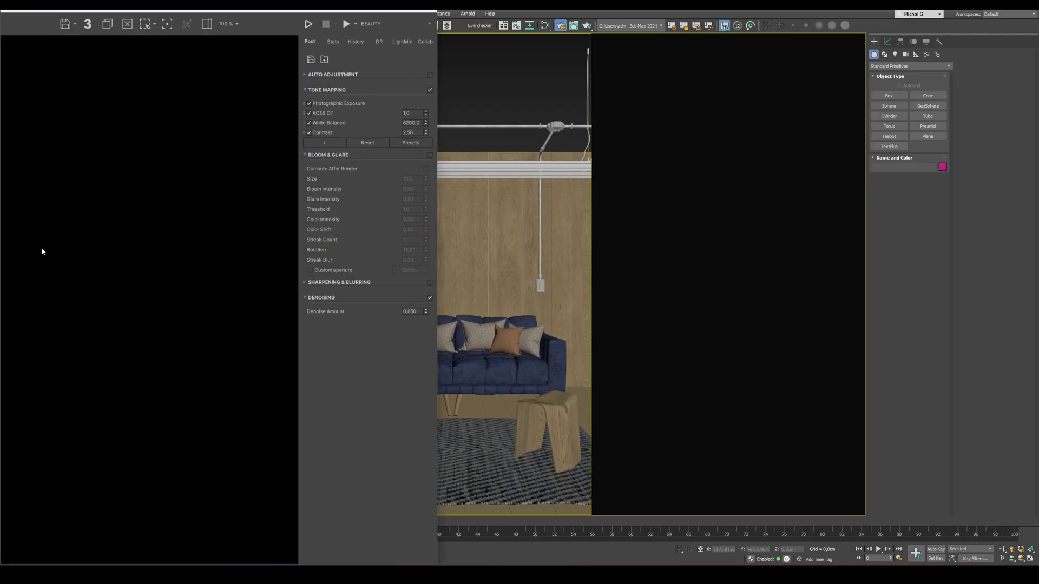
{"action": "left_click", "coordinate": [308, 24]}
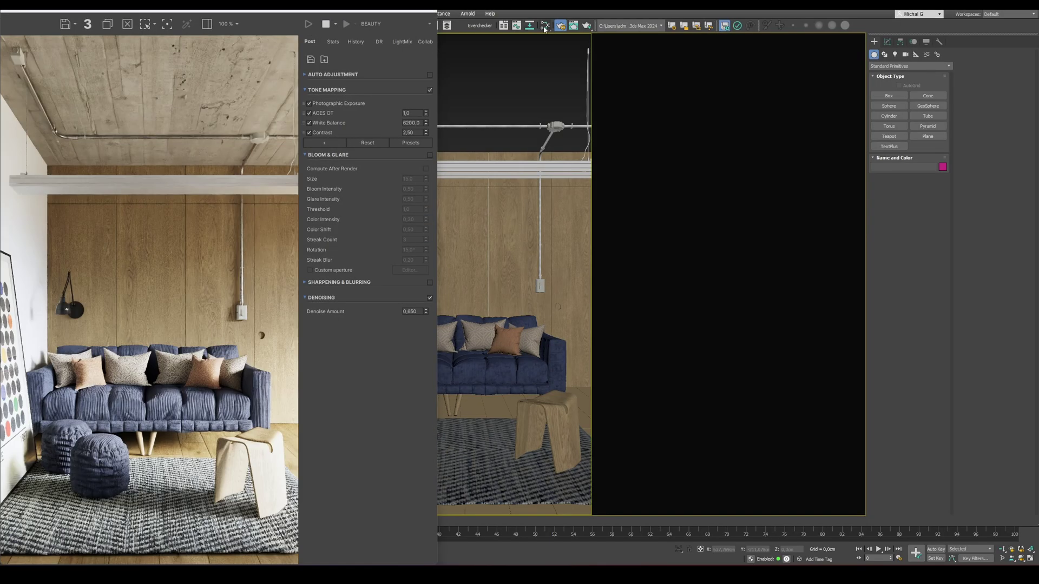
Load the sofa's material into the Slate Material Editor and insert a CoronaColorCorrect map on the base color of AI71_fabric_002.
{"action": "key", "text": "m"}
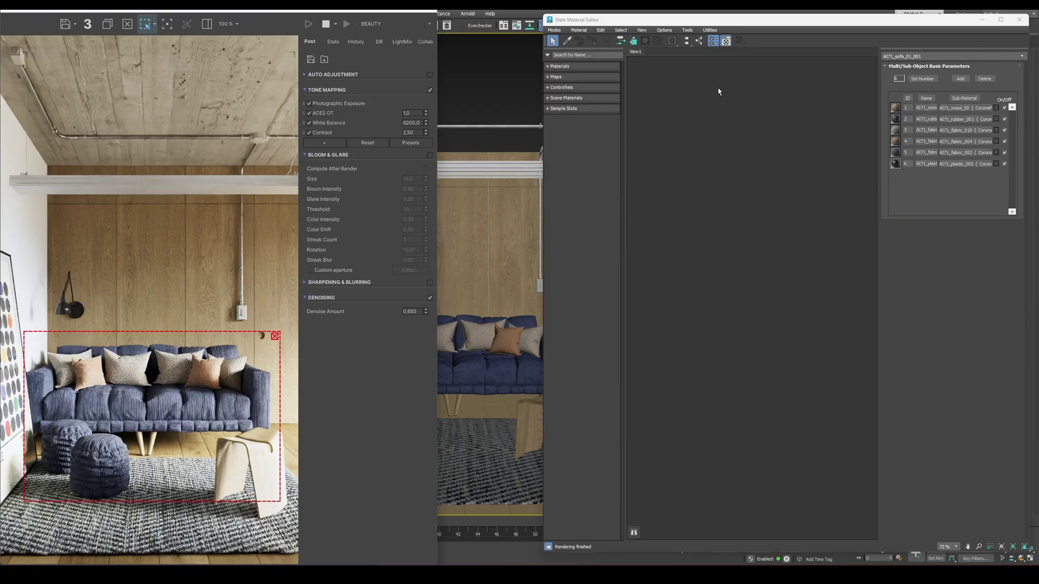
{"action": "left_click", "coordinate": [501, 381]}
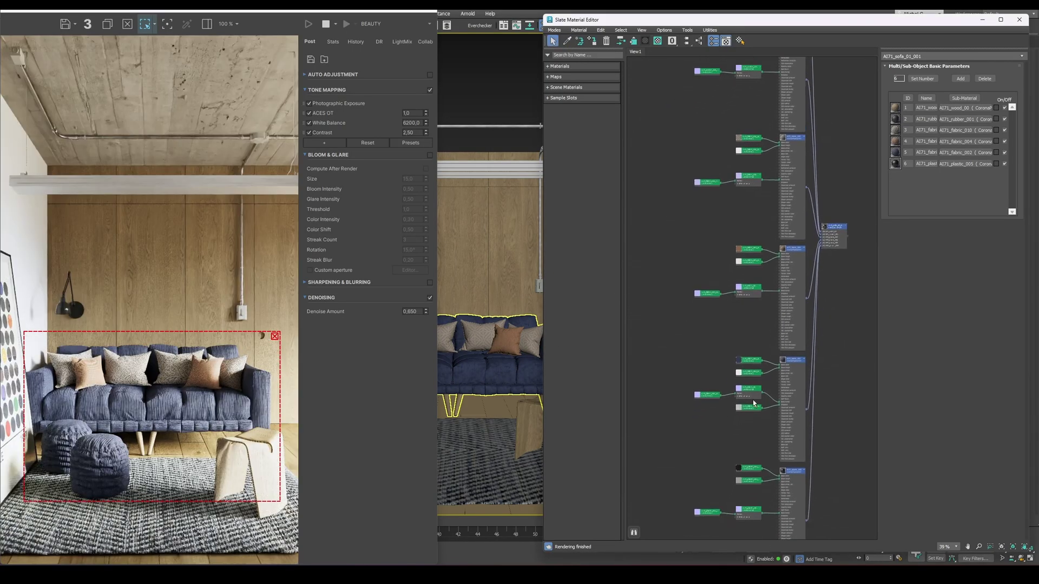
{"action": "type", "text": "coronaco"}
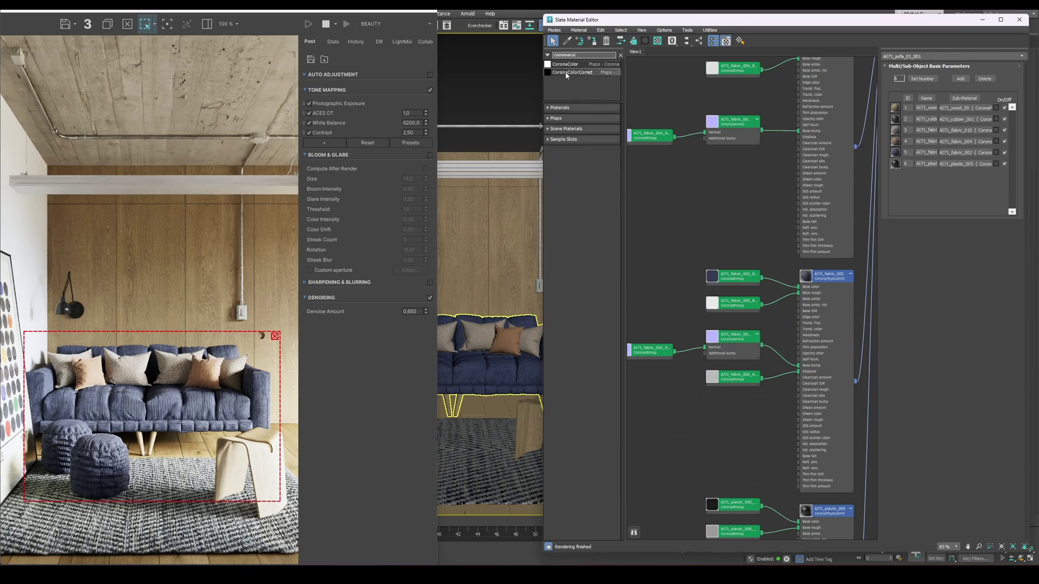
{"action": "left_click_drag", "start_coordinate": [778, 278], "coordinate": [739, 272]}
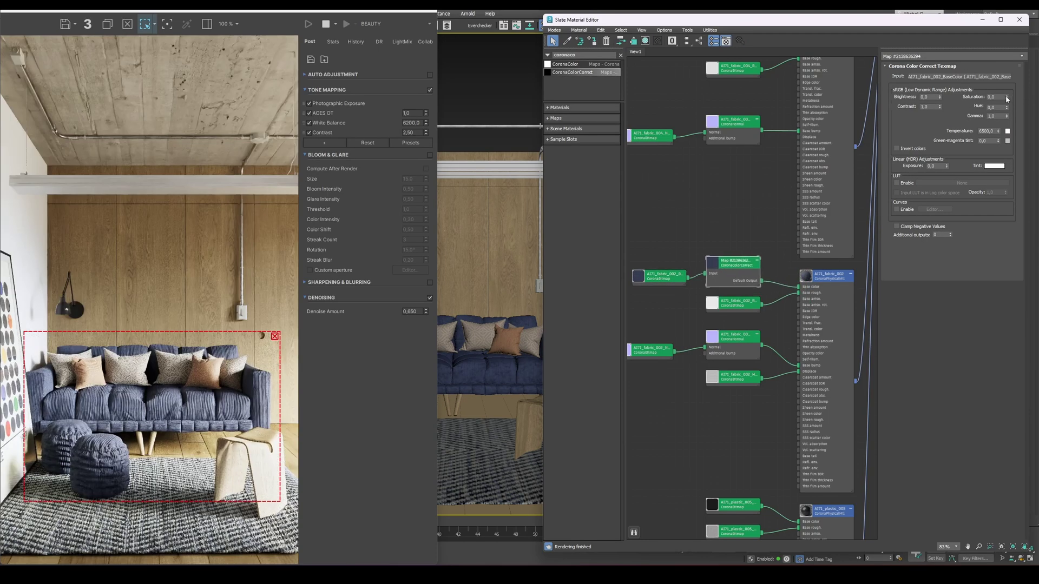
Recolor the sofa fabric to burgundy with hue 136, saturation 0.15 and exposure -0.27.
{"action": "left_click_drag", "start_coordinate": [1006, 99], "coordinate": [1004, 70]}
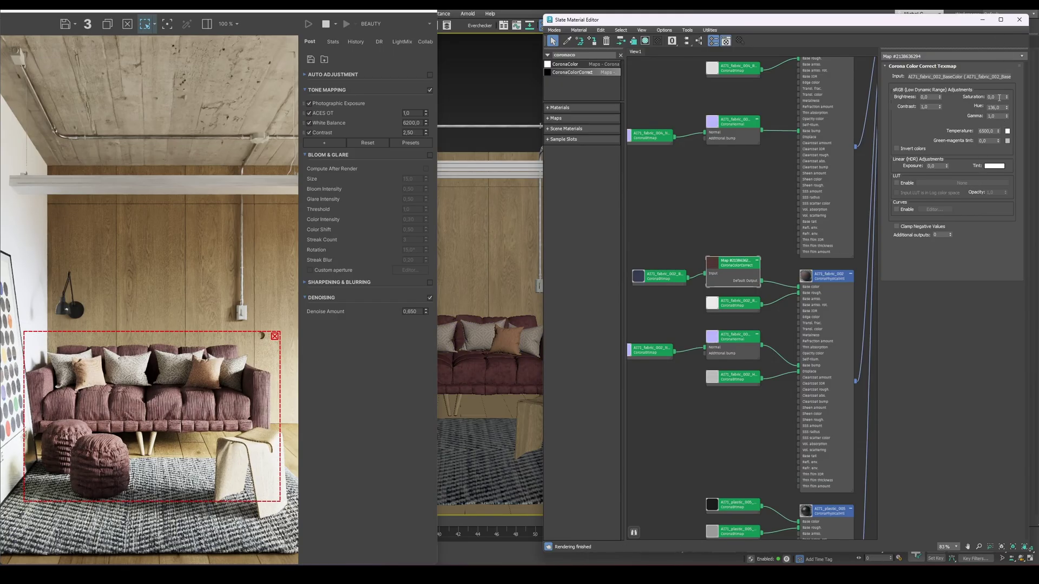
{"action": "left_click_drag", "start_coordinate": [1006, 95], "coordinate": [1005, 89]}
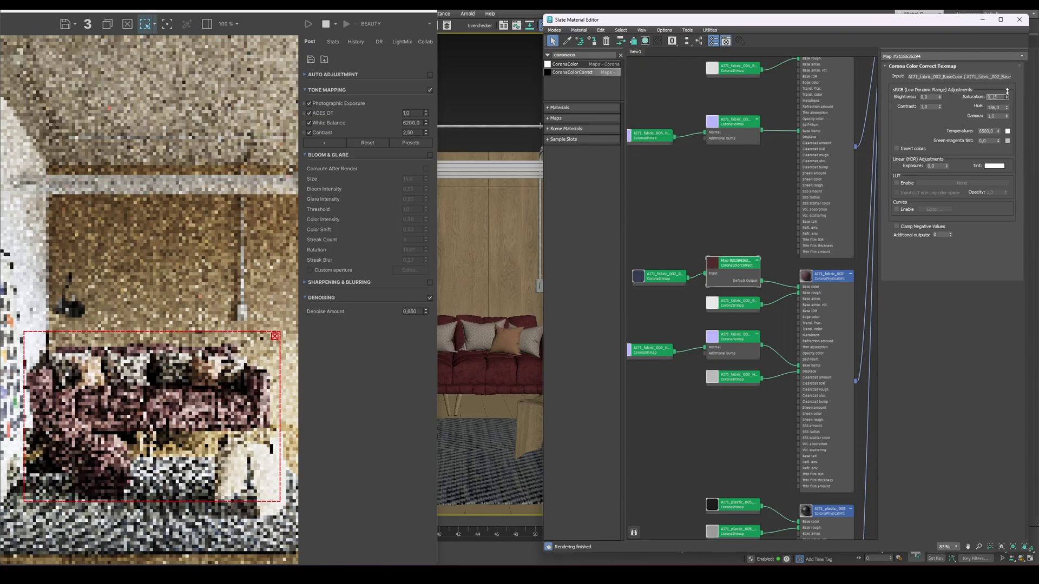
{"action": "left_click_drag", "start_coordinate": [946, 165], "coordinate": [946, 177]}
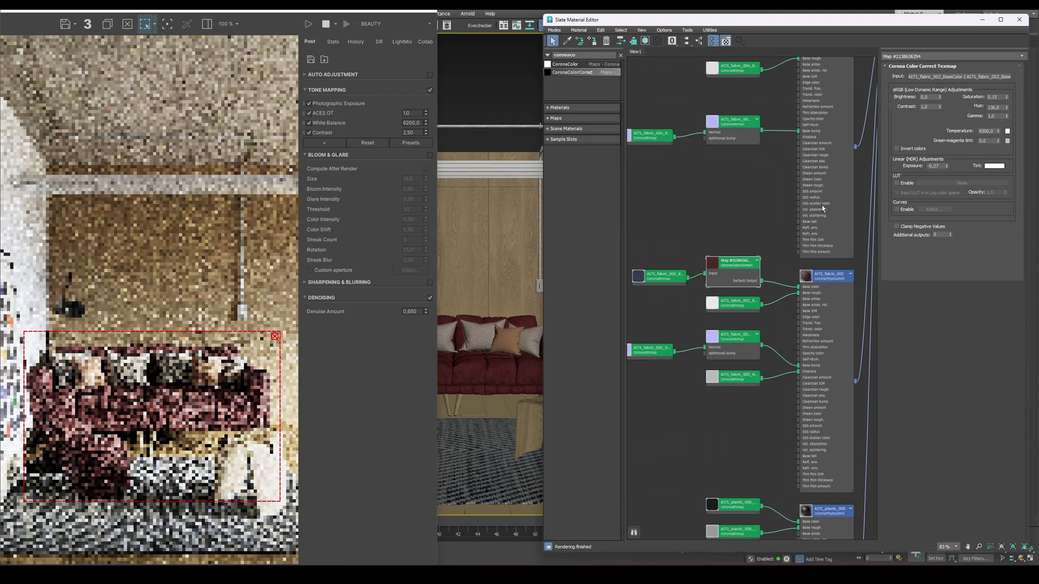
Clear the material node view and pick the rug's material from the scene.
{"action": "scroll", "coordinate": [701, 227], "scroll_direction": "down", "scroll_amount": 3}
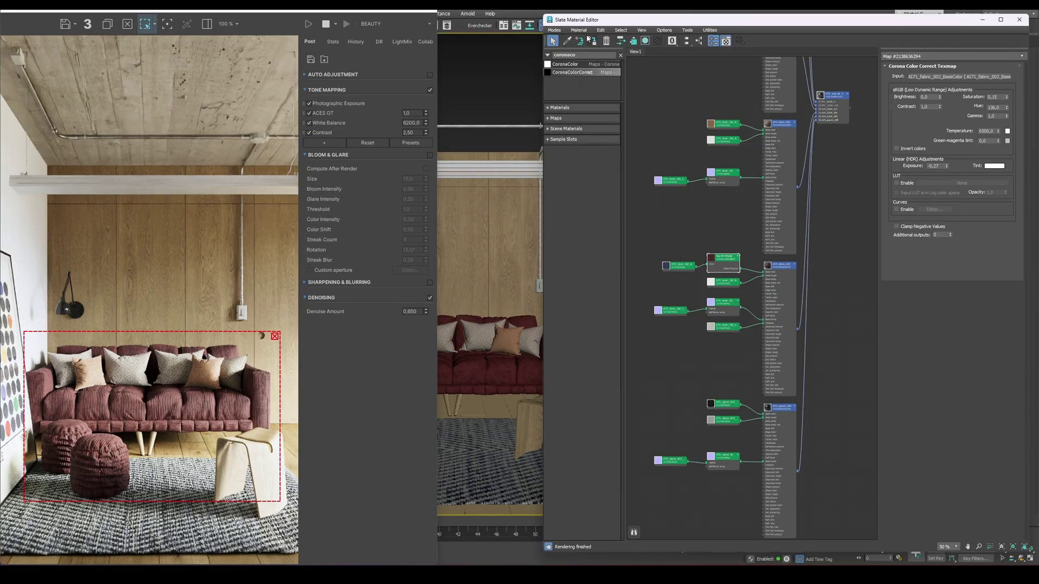
{"action": "left_click", "coordinate": [600, 30]}
{"action": "left_click", "coordinate": [609, 47]}
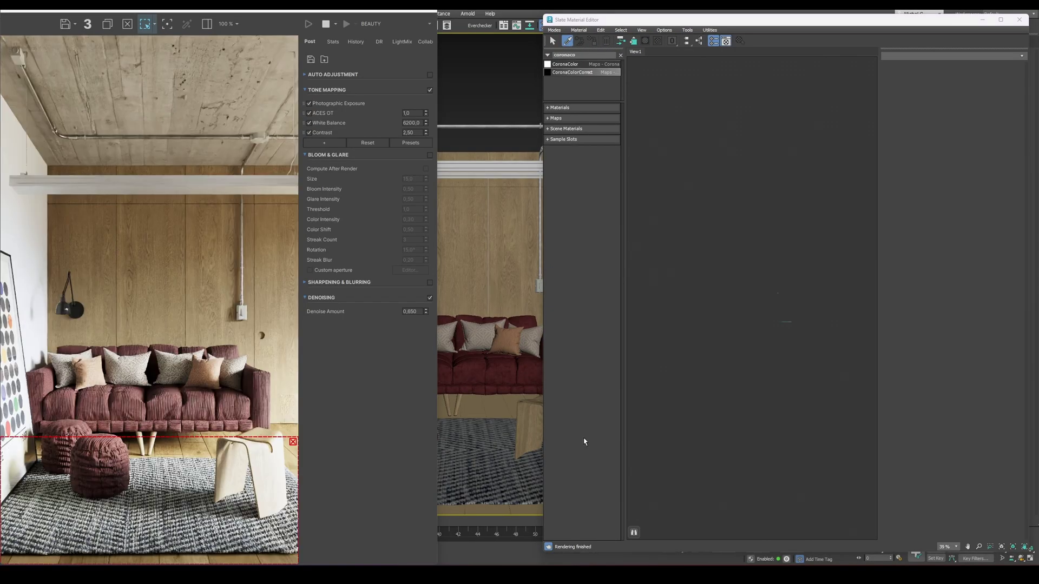
{"action": "left_click", "coordinate": [522, 460]}
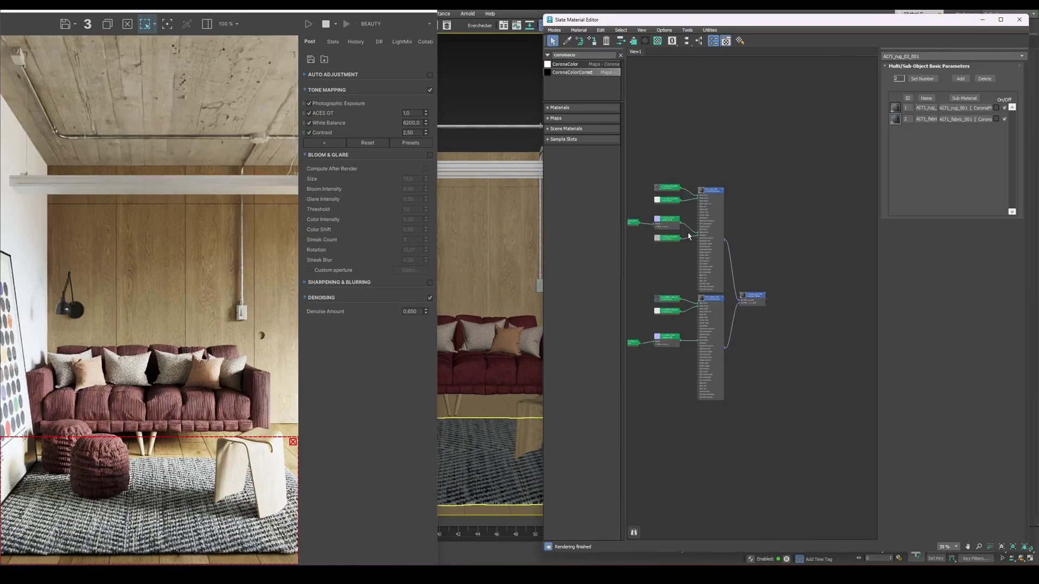
Route the base color maps of AI71_rug_001 and AI71_fabric_001 through one CoronaColorCorrect map with 1 additional output.
{"action": "middle_click_drag", "start_coordinate": [691, 236], "coordinate": [768, 229]}
{"action": "left_click", "coordinate": [737, 259]}
{"action": "scroll", "coordinate": [735, 259], "scroll_direction": "up", "scroll_amount": 4}
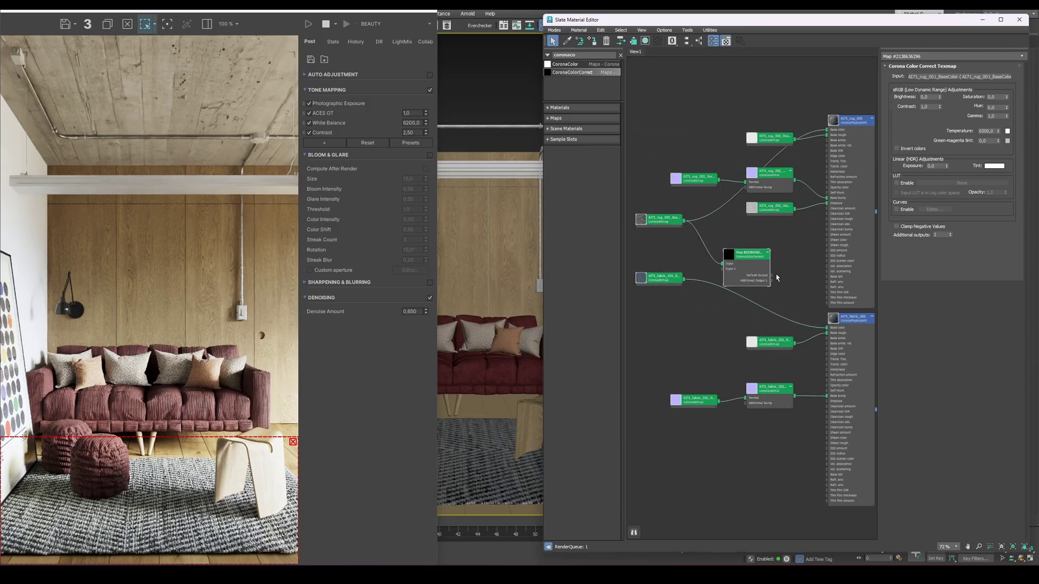
{"action": "left_click_drag", "start_coordinate": [837, 132], "coordinate": [836, 129]}
{"action": "left_click_drag", "start_coordinate": [684, 279], "coordinate": [827, 328]}
{"action": "left_click_drag", "start_coordinate": [756, 273], "coordinate": [773, 285]}
Set the rug color correction's tint to light red FFAFAF with saturation 80.
{"action": "left_click", "coordinate": [993, 167]}
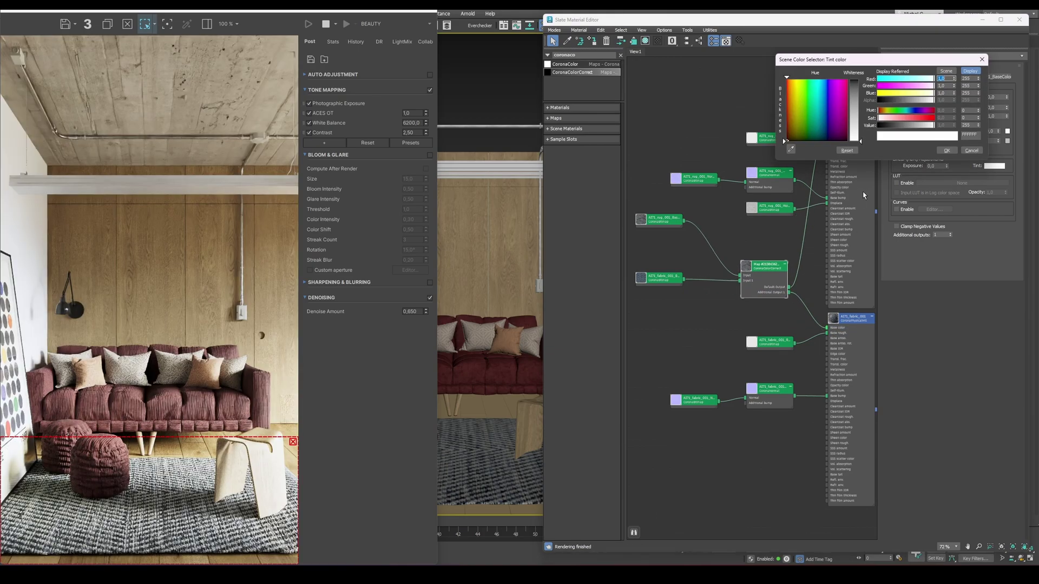
{"action": "left_click_drag", "start_coordinate": [912, 118], "coordinate": [895, 119]}
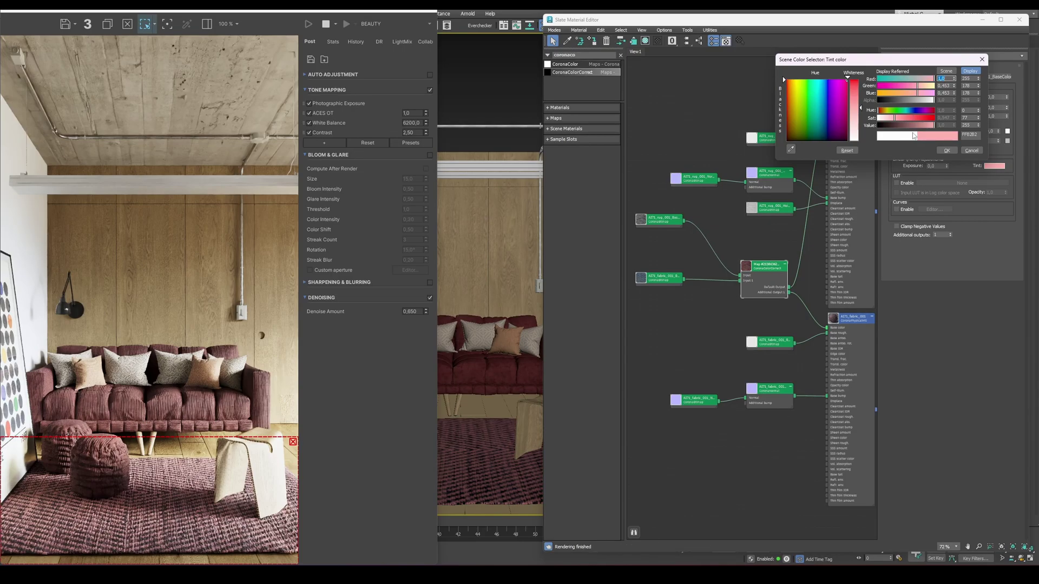
{"action": "left_click_drag", "start_coordinate": [894, 118], "coordinate": [886, 118]}
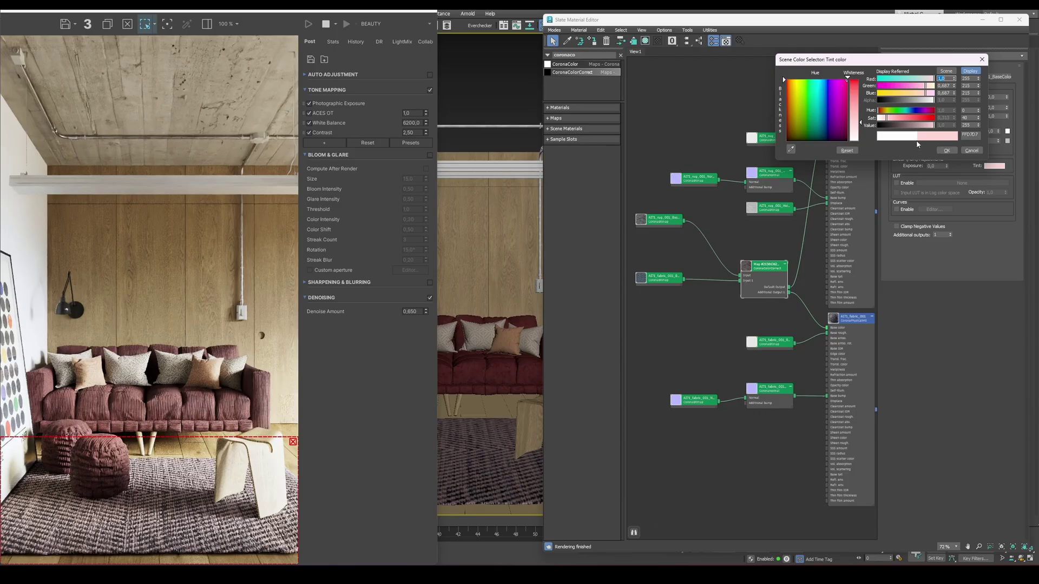
{"action": "left_click", "coordinate": [895, 118]}
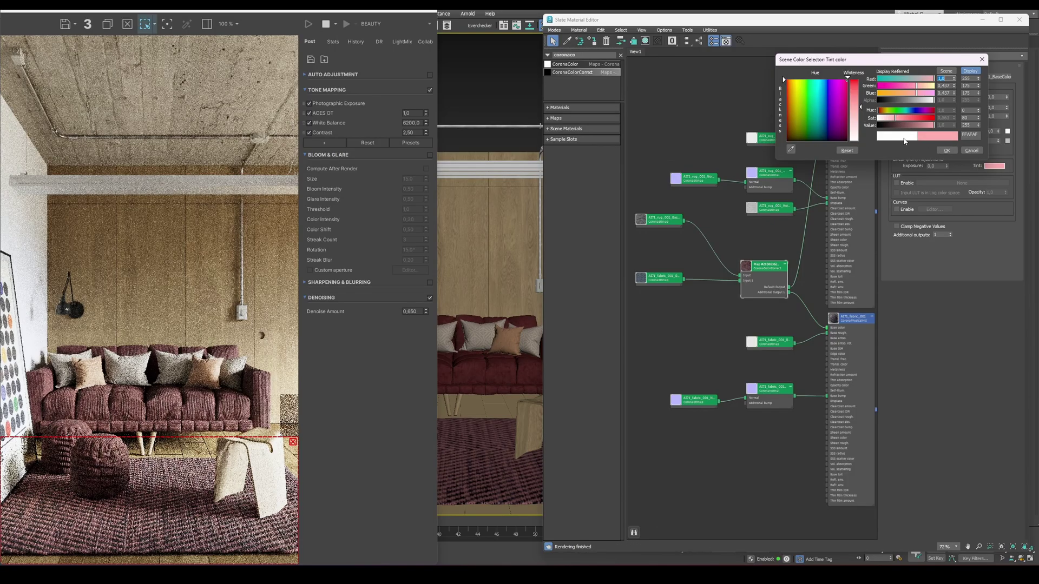
Try green and magenta tint hues for the rug, apply a pale orange tint, and lower the map's saturation.
{"action": "left_click", "coordinate": [893, 110]}
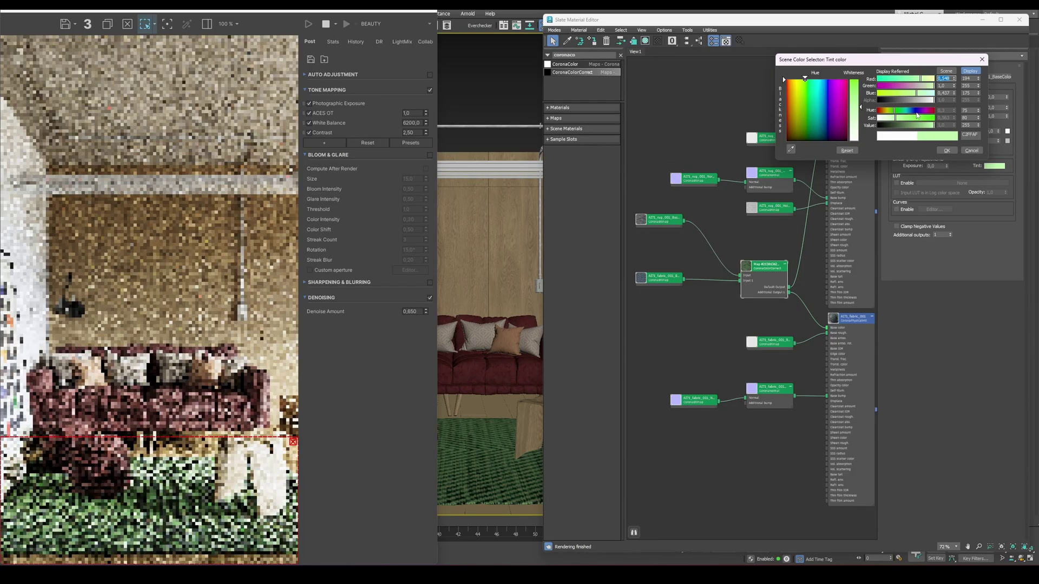
{"action": "left_click_drag", "start_coordinate": [917, 115], "coordinate": [927, 113]}
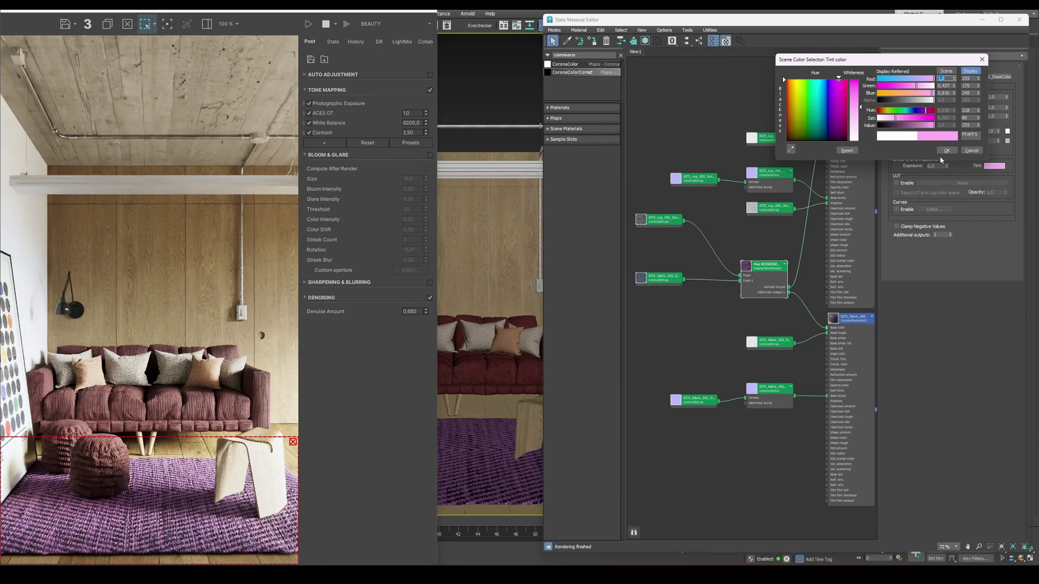
{"action": "left_click", "coordinate": [881, 110]}
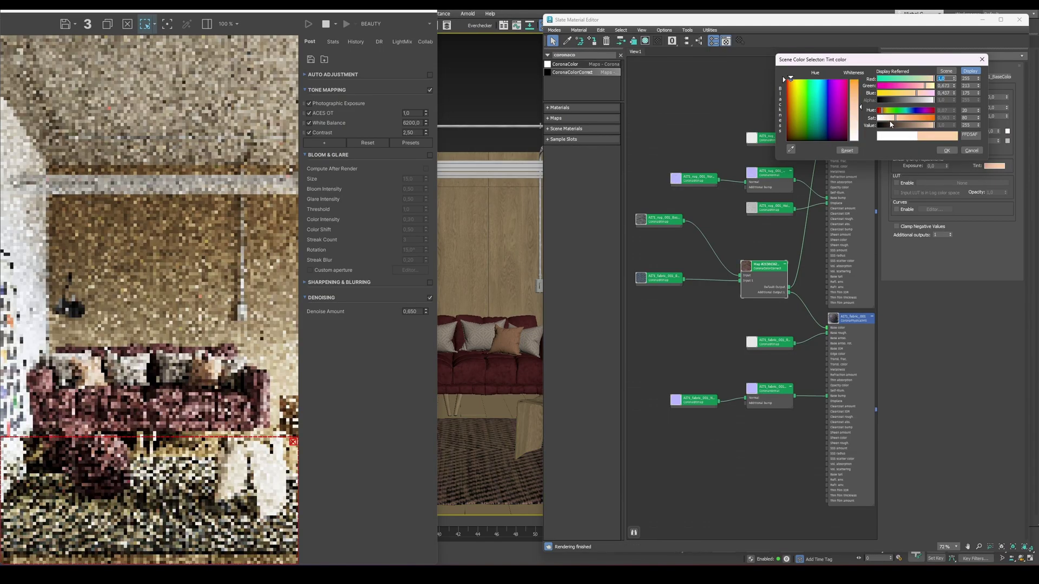
{"action": "left_click", "coordinate": [946, 150]}
{"action": "left_click_drag", "start_coordinate": [1007, 99], "coordinate": [997, 299]}
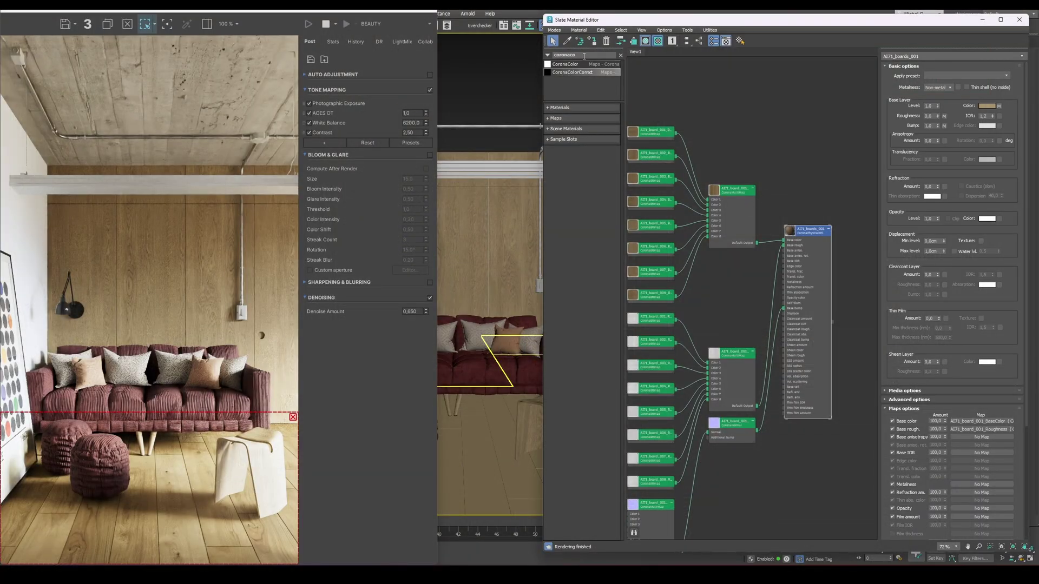
Find the map matching "coronamul" and add a CoronaMultiMap beside the AI71_boards_001 material's nodes.
{"action": "key", "text": "BackSpace"}
{"action": "key", "text": "BackSpace"}
{"action": "type", "text": "mul"}
{"action": "left_click_drag", "start_coordinate": [584, 64], "coordinate": [653, 99]}
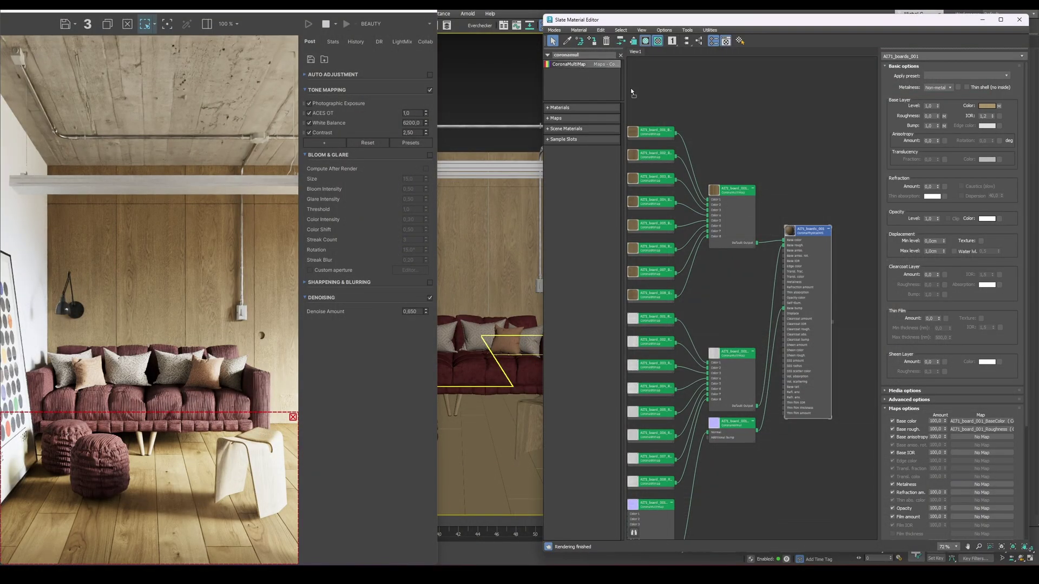
Connect the CoronaMultiMap to the AI71_boards_001 material's base color and randomize it by Mesh Element.
{"action": "left_click_drag", "start_coordinate": [748, 124], "coordinate": [749, 124]}
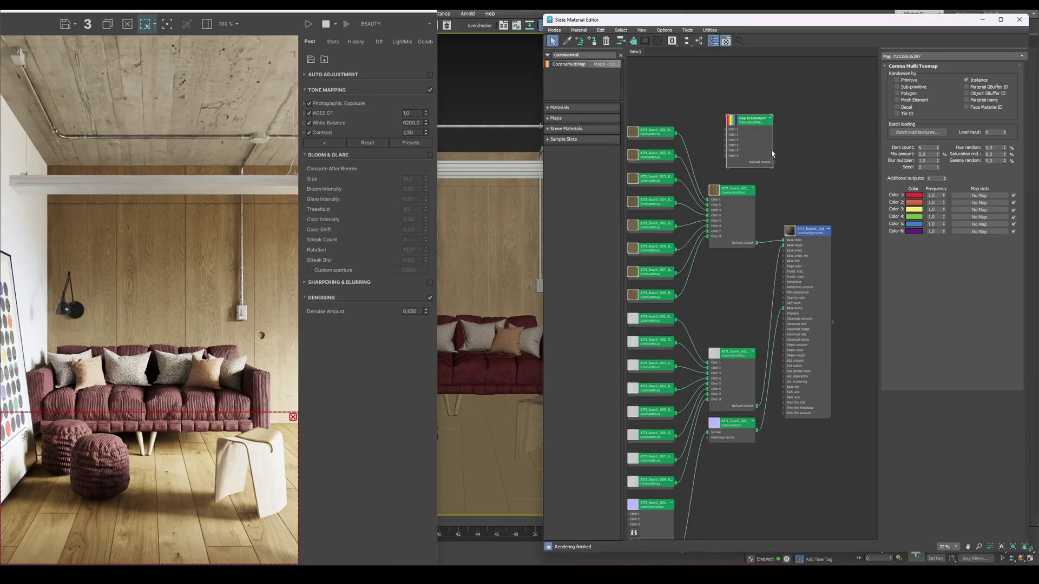
{"action": "left_click_drag", "start_coordinate": [774, 163], "coordinate": [791, 233]}
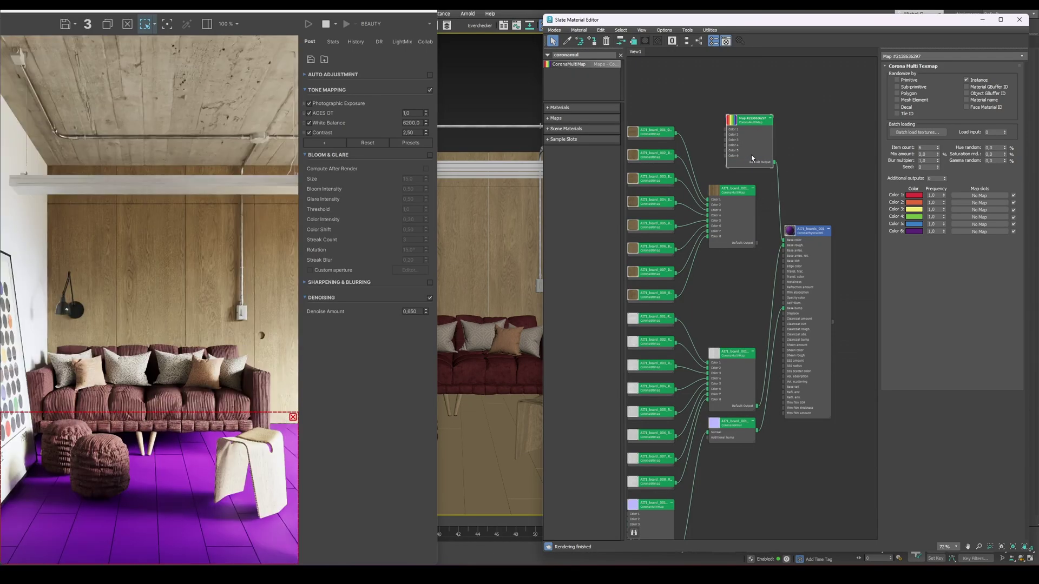
{"action": "left_click", "coordinate": [898, 101]}
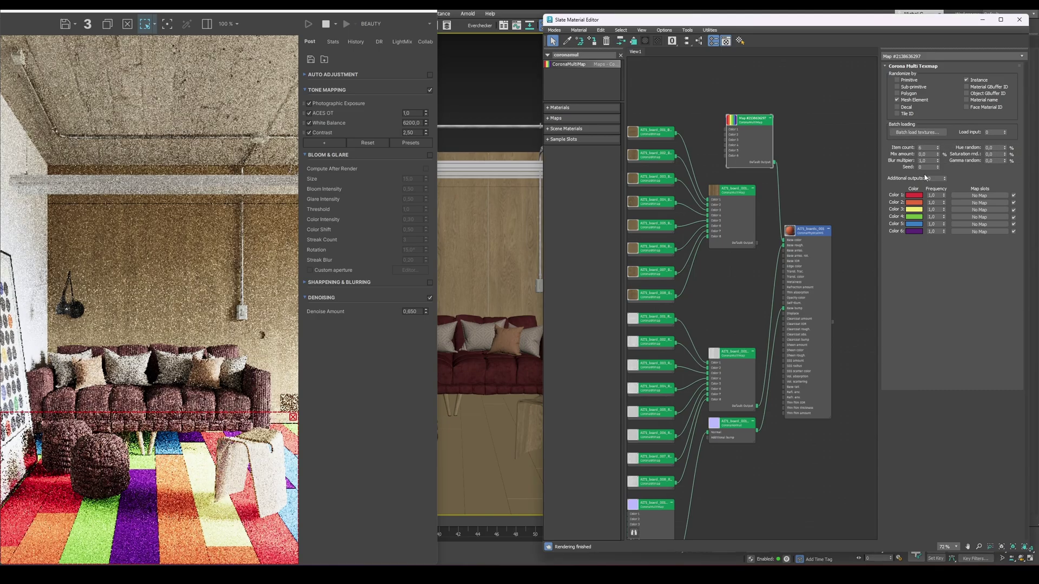
Set the multi map's item count to 1 and use brown sampled from a board texture thumbnail as Color 1.
{"action": "double_click", "coordinate": [924, 147]}
{"action": "type", "text": "1"}
{"action": "key", "text": "Return"}
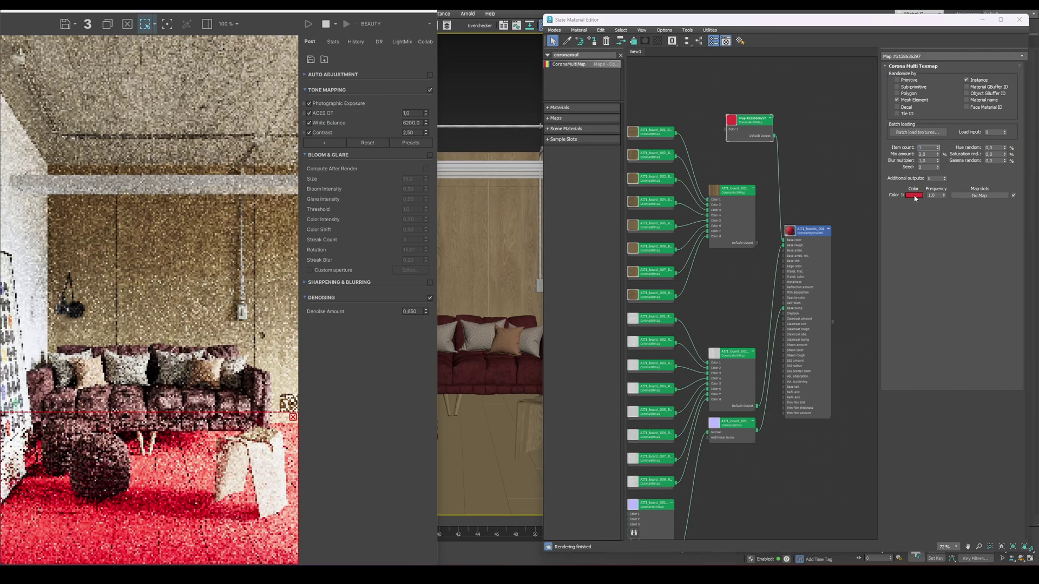
{"action": "left_click", "coordinate": [914, 195]}
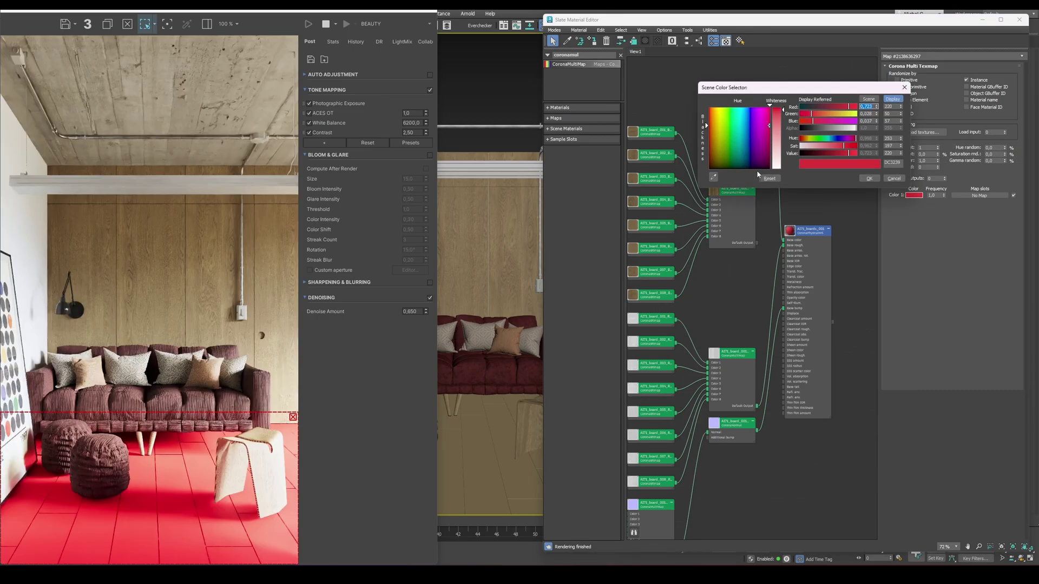
{"action": "left_click", "coordinate": [634, 177]}
{"action": "left_click", "coordinate": [868, 179]}
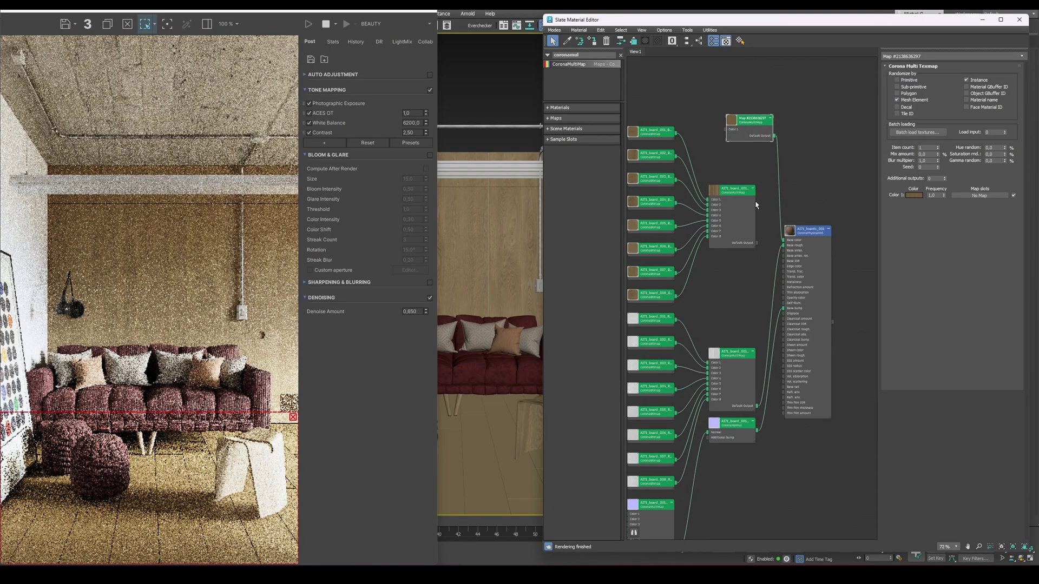
Try a gamma randomization of 10% on the floor's multi map and lower it to 0.9%.
{"action": "left_click", "coordinate": [997, 161]}
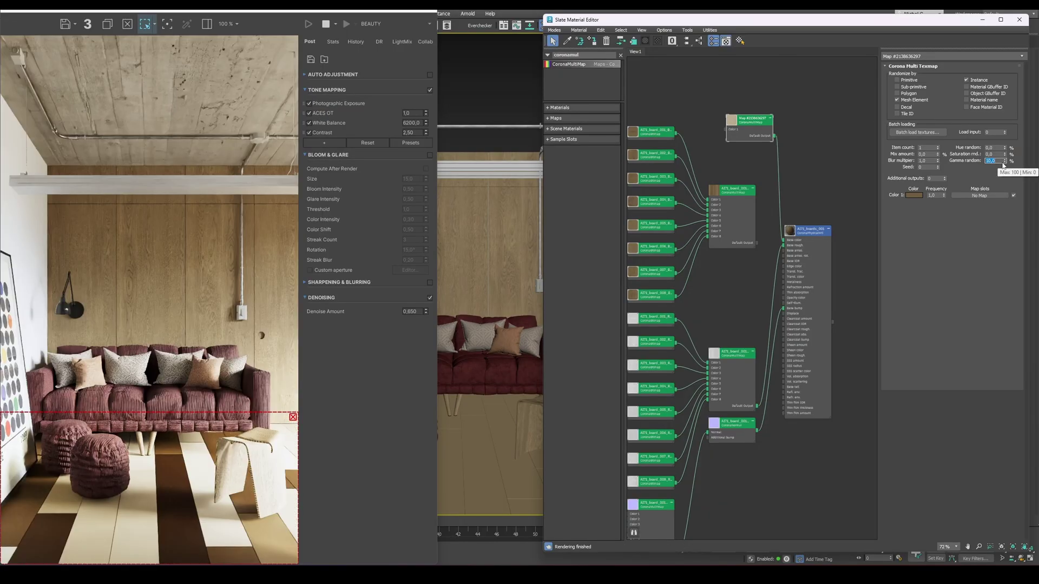
{"action": "left_click_drag", "start_coordinate": [1003, 162], "coordinate": [1006, 194]}
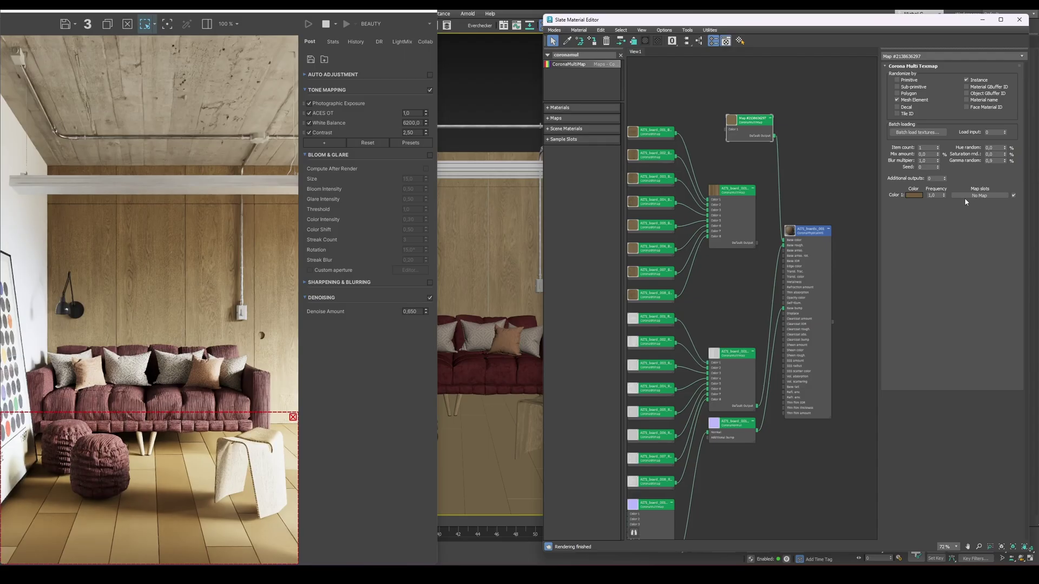
Try 50% saturation randomization and 50% and 10% hue randomization on the floor's multi map, and reset both to 0.
{"action": "double_click", "coordinate": [995, 154]}
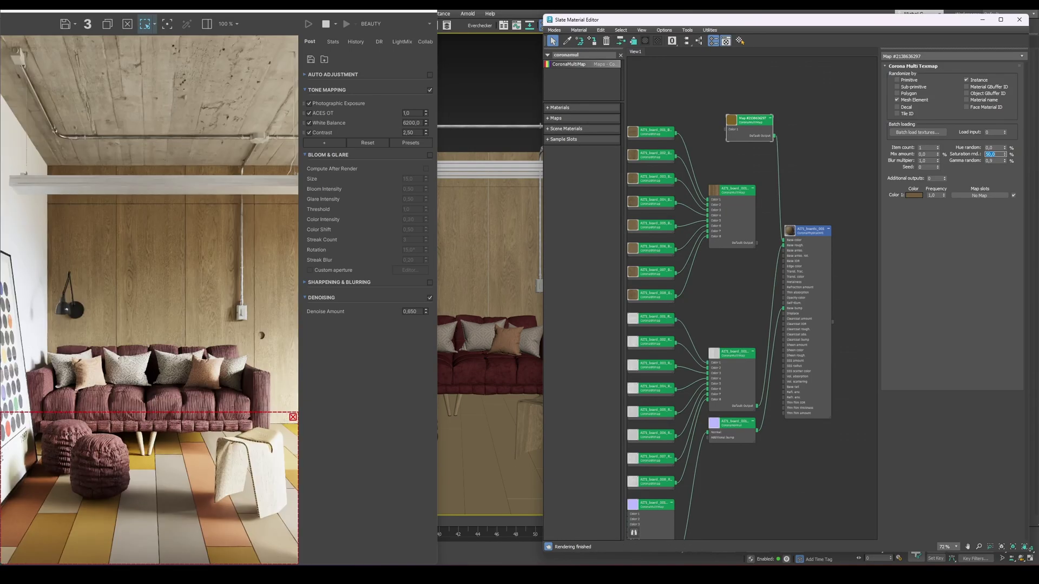
{"action": "key", "text": "Return"}
{"action": "double_click", "coordinate": [994, 148]}
{"action": "type", "text": "50"}
{"action": "key", "text": "Return"}
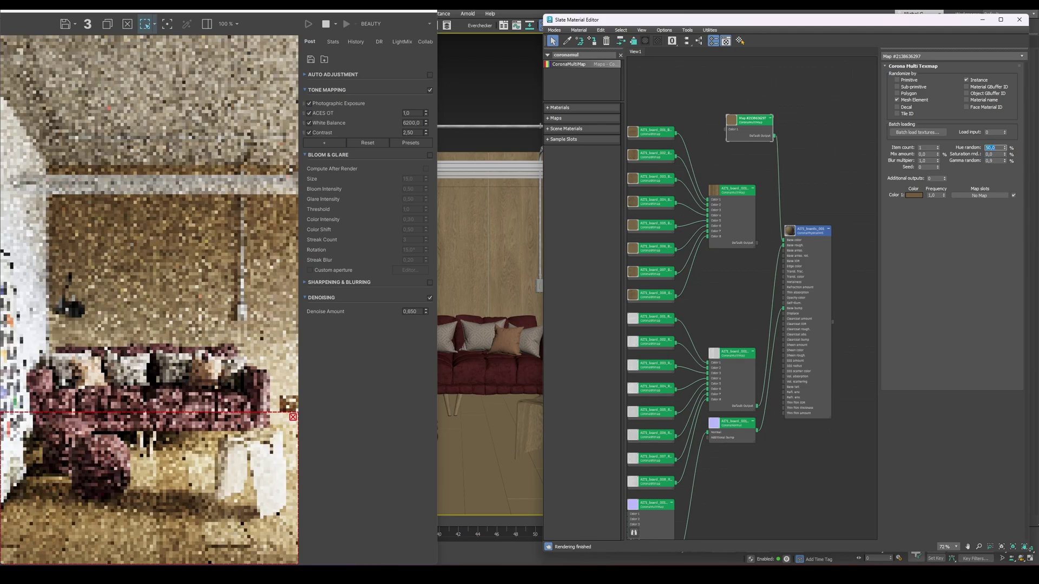
{"action": "type", "text": "10"}
{"action": "key", "text": "Return"}
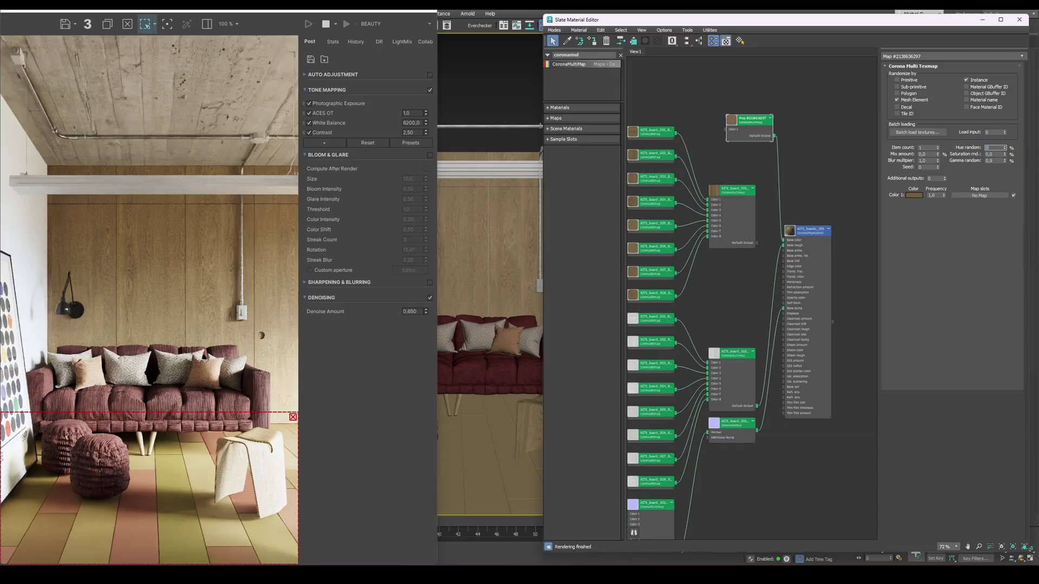
{"action": "key", "text": "Return"}
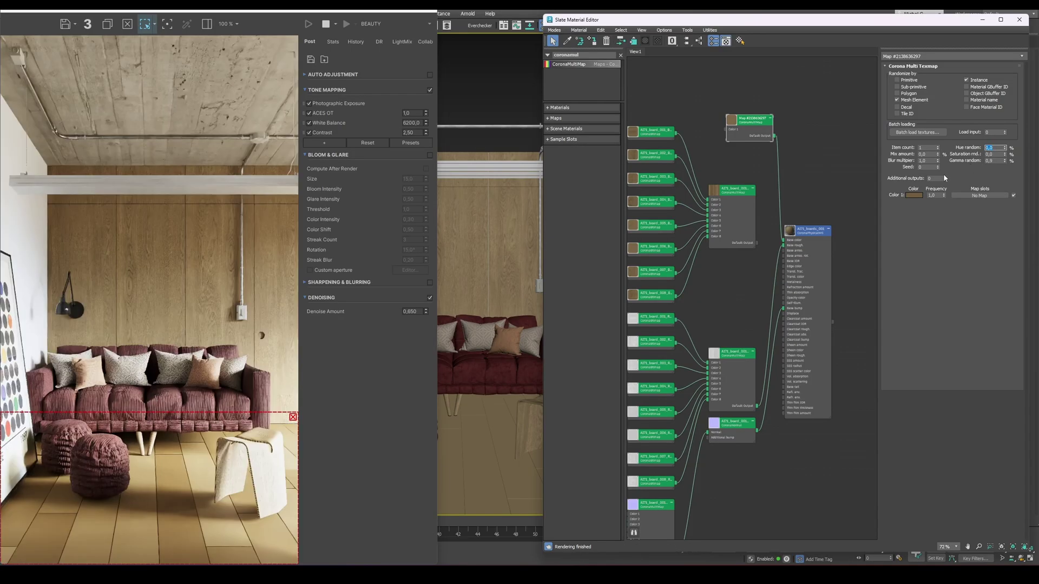
Vary the multi map's random seed, and reconnect the original textured board multi map to the AI71_boards_001 base color.
{"action": "left_click_drag", "start_coordinate": [938, 168], "coordinate": [936, 161]}
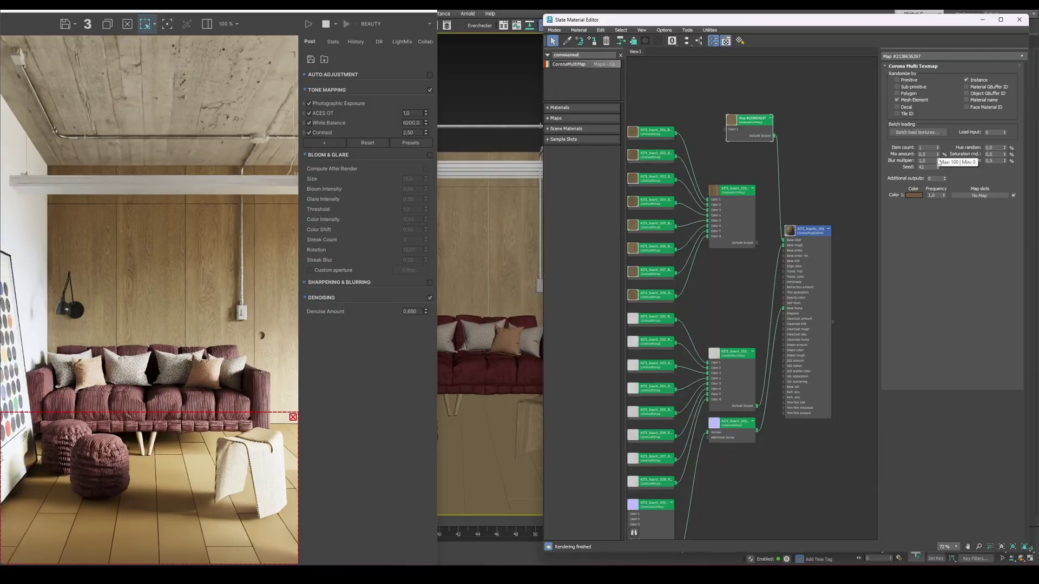
{"action": "left_click_drag", "start_coordinate": [938, 168], "coordinate": [939, 159]}
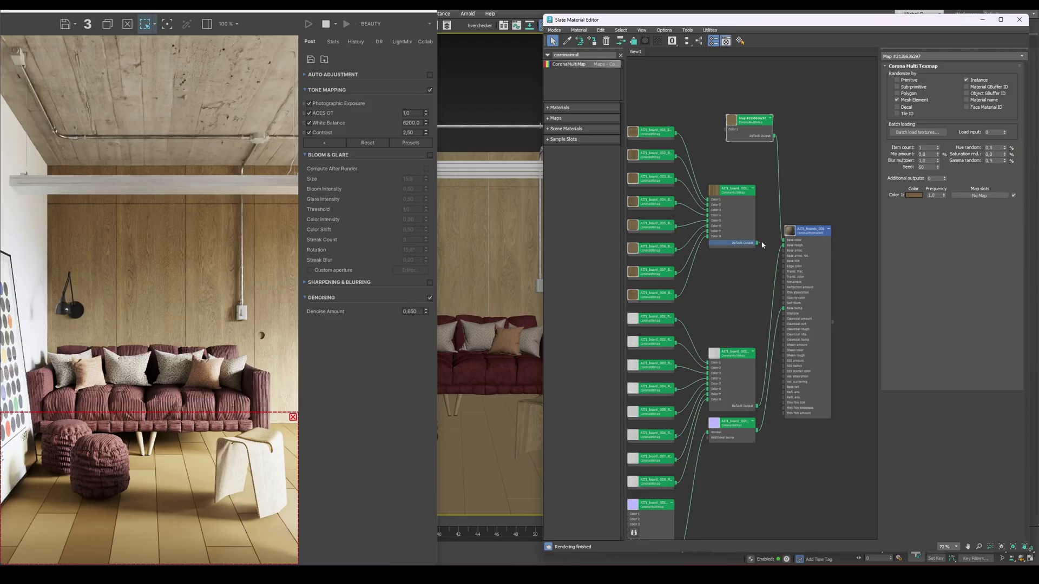
{"action": "left_click_drag", "start_coordinate": [789, 238], "coordinate": [788, 239]}
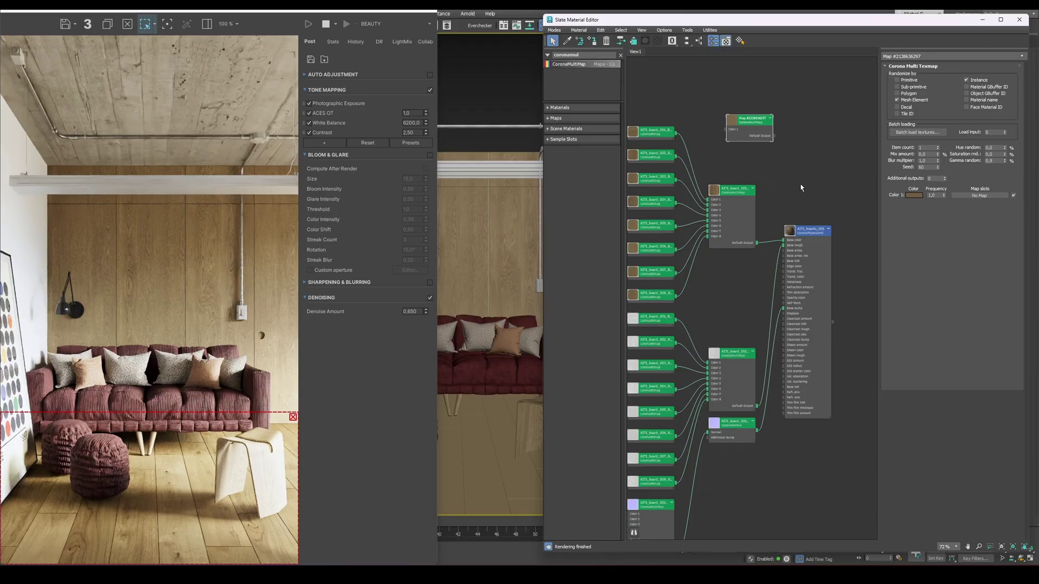
{"action": "right_click", "coordinate": [475, 190]}
{"action": "left_click", "coordinate": [487, 236]}
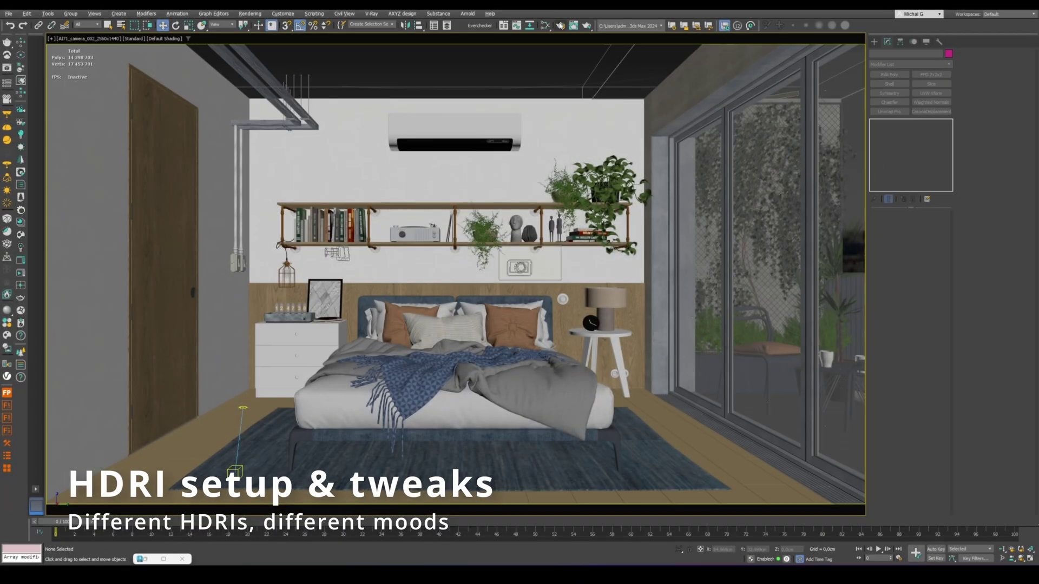
Show the environment map nodes, switch the scene environment to Multiple maps (LightMix), and bring up its maps setup.
{"action": "left_click", "coordinate": [544, 26]}
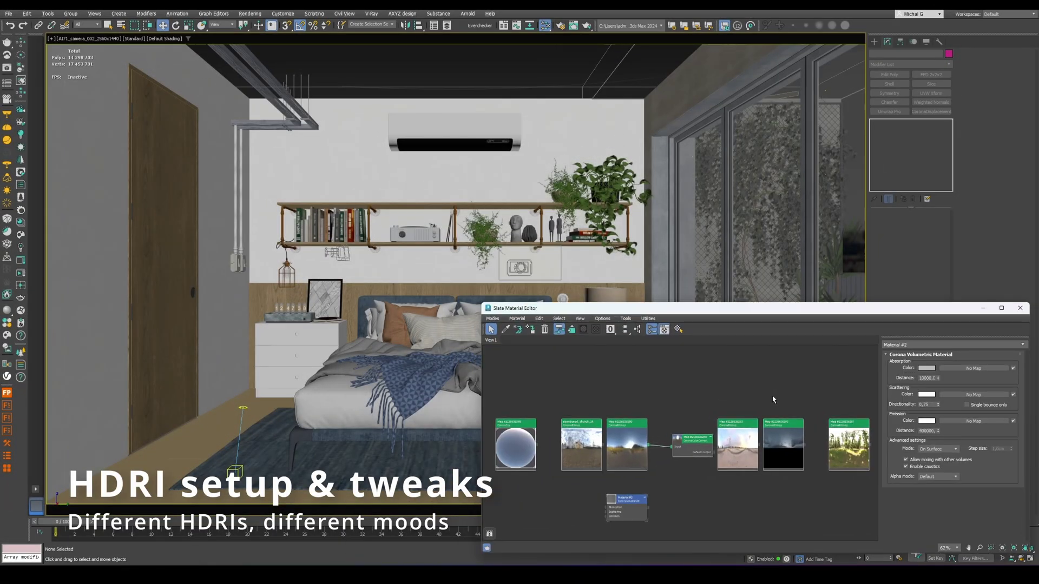
{"action": "left_click", "coordinate": [559, 27]}
{"action": "left_click", "coordinate": [303, 378]}
{"action": "left_click", "coordinate": [386, 378]}
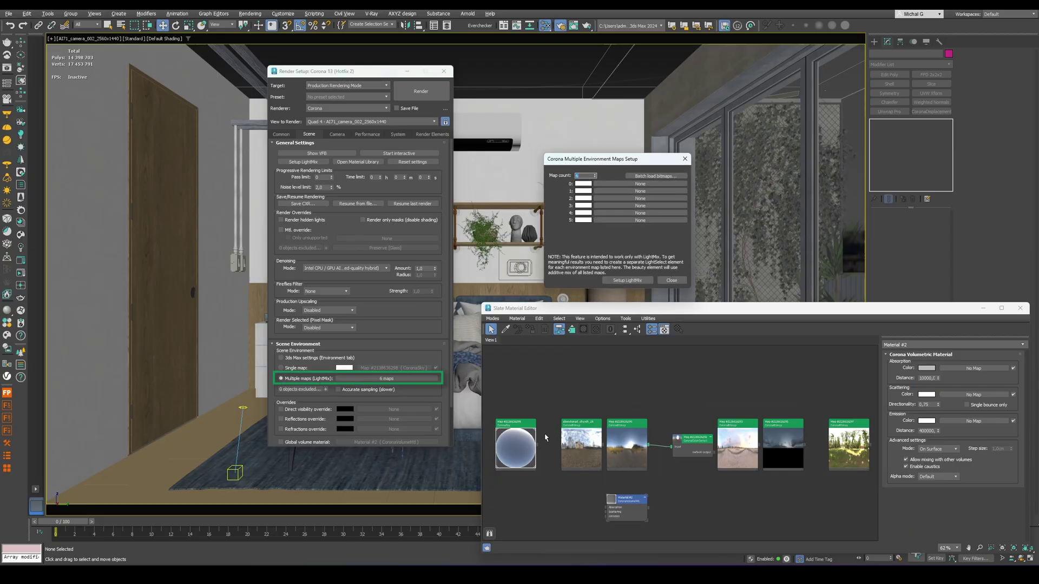
Assign the sky map, four HDRI bitmaps and the color-corrected sunset map to environment slots 0 to 5 and set up LightMix.
{"action": "left_click_drag", "start_coordinate": [543, 441], "coordinate": [631, 184]}
{"action": "left_click", "coordinate": [616, 229]}
{"action": "left_click_drag", "start_coordinate": [602, 445], "coordinate": [622, 191]}
{"action": "left_click", "coordinate": [599, 248]}
{"action": "left_click_drag", "start_coordinate": [713, 452], "coordinate": [639, 196]}
{"action": "left_click", "coordinate": [605, 254]}
{"action": "left_click_drag", "start_coordinate": [758, 444], "coordinate": [640, 206]}
{"action": "left_click", "coordinate": [608, 262]}
{"action": "left_click_drag", "start_coordinate": [803, 445], "coordinate": [640, 213]}
{"action": "left_click_drag", "start_coordinate": [870, 445], "coordinate": [649, 226]}
{"action": "left_click", "coordinate": [614, 305]}
Rename the six environment LightSelect render elements coronasky, original, sunset01, sunset02, night and greenery.
{"action": "left_click", "coordinate": [432, 134]}
{"action": "left_click", "coordinate": [317, 187]}
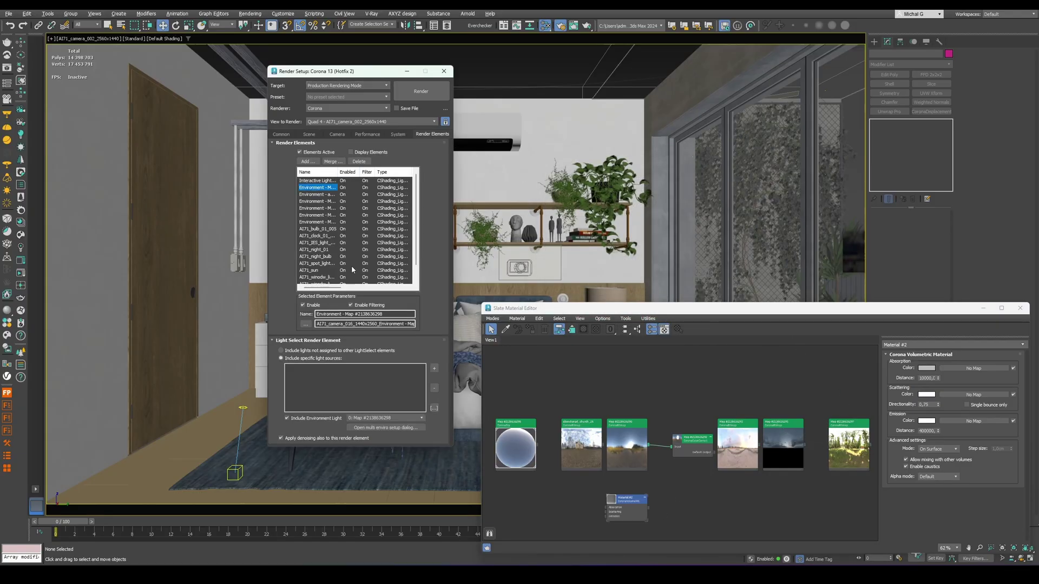
{"action": "type", "text": "coronasky"}
{"action": "left_click_drag", "start_coordinate": [412, 314], "coordinate": [316, 314]}
{"action": "left_click", "coordinate": [317, 194]}
{"action": "type", "text": "original"}
{"action": "key", "text": "Down"}
{"action": "key", "text": "Down"}
{"action": "key", "text": "Down"}
{"action": "key", "text": "Down"}
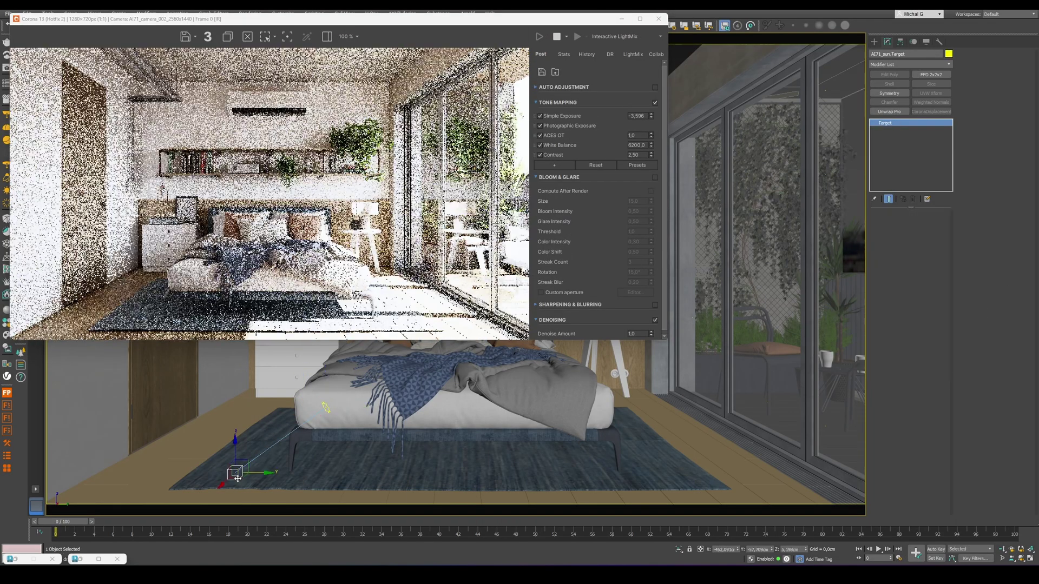
Move the AI71_sun target to redirect the direct sunlight entering the bedroom.
{"action": "left_click_drag", "start_coordinate": [236, 474], "coordinate": [278, 436]}
{"action": "left_click", "coordinate": [632, 54]}
{"action": "left_click", "coordinate": [540, 55]}
Set the AI71_sun light's size to 12, using render regions over the wall and the bed to preview its shadows.
{"action": "left_click", "coordinate": [326, 408]}
{"action": "double_click", "coordinate": [925, 264]}
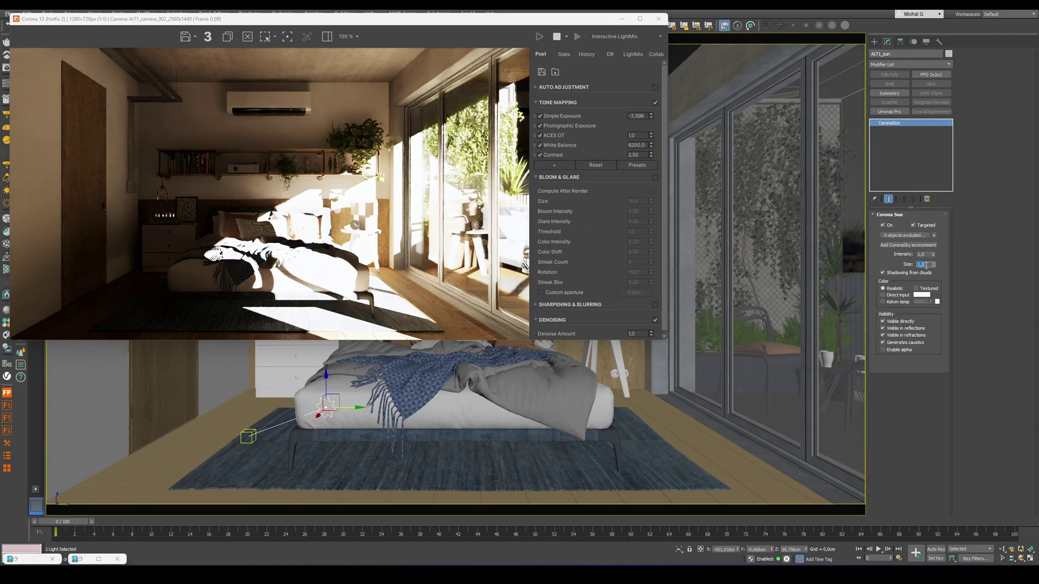
{"action": "left_click", "coordinate": [265, 36]}
{"action": "left_click_drag", "start_coordinate": [261, 181], "coordinate": [308, 226]}
{"action": "double_click", "coordinate": [927, 264]}
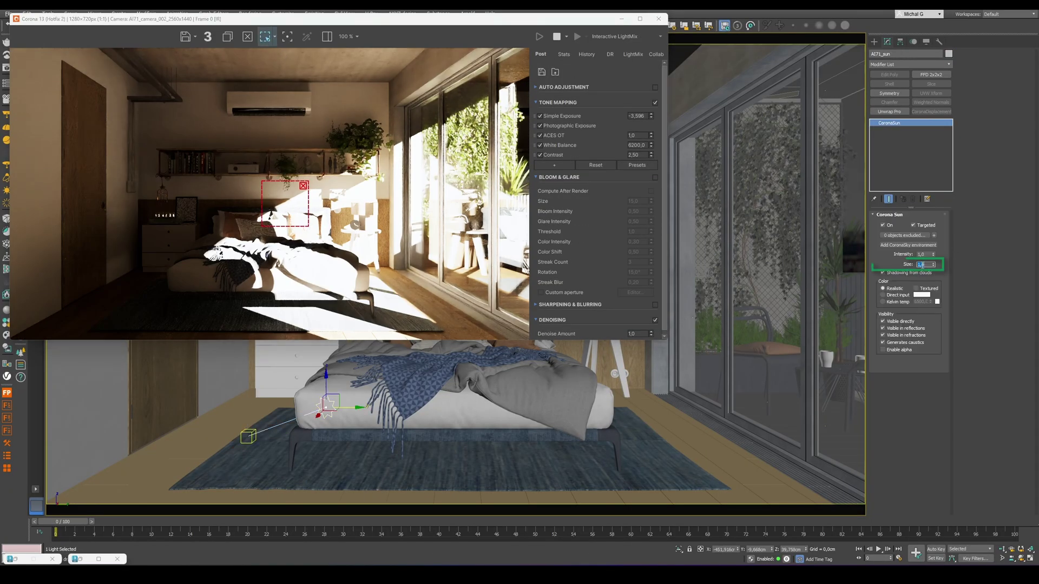
{"action": "type", "text": "8"}
{"action": "key", "text": "Return"}
{"action": "type", "text": "12"}
{"action": "key", "text": "Return"}
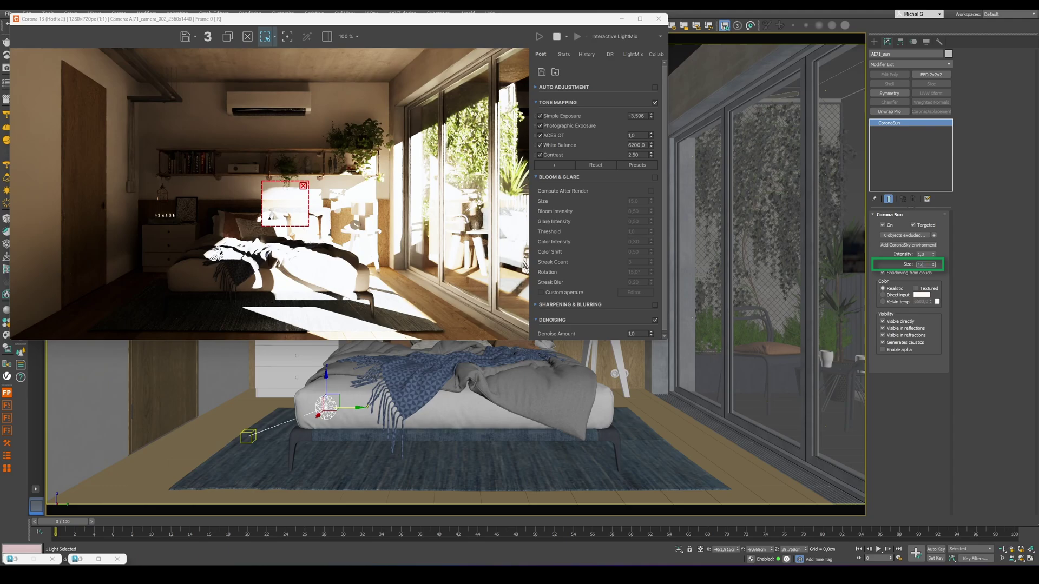
{"action": "left_click_drag", "start_coordinate": [258, 255], "coordinate": [343, 308]}
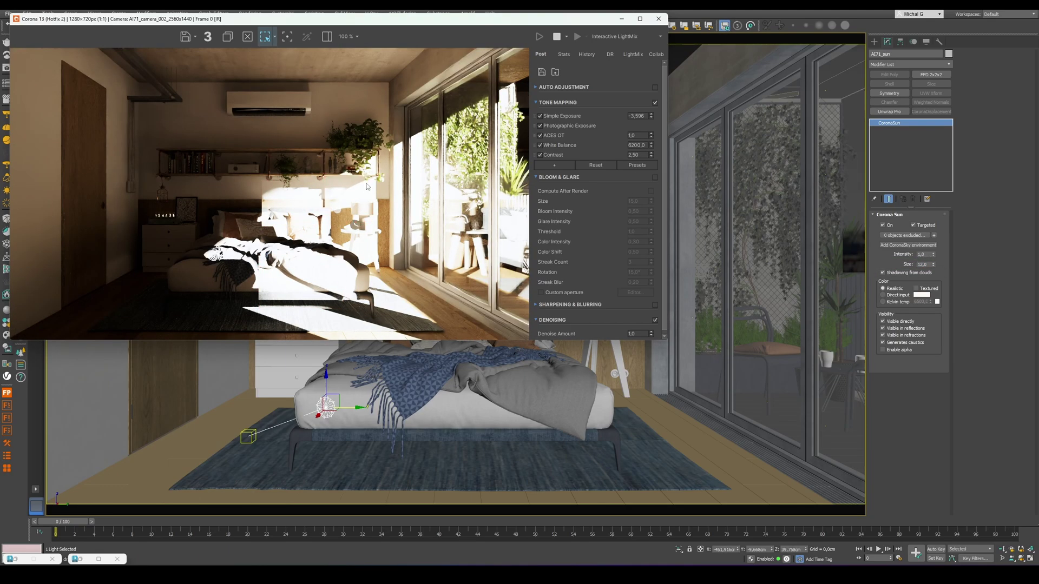
Shift the AI71_sun light slightly along the negative Y axis to adjust the sunlight on the bed and wall.
{"action": "left_click", "coordinate": [242, 431]}
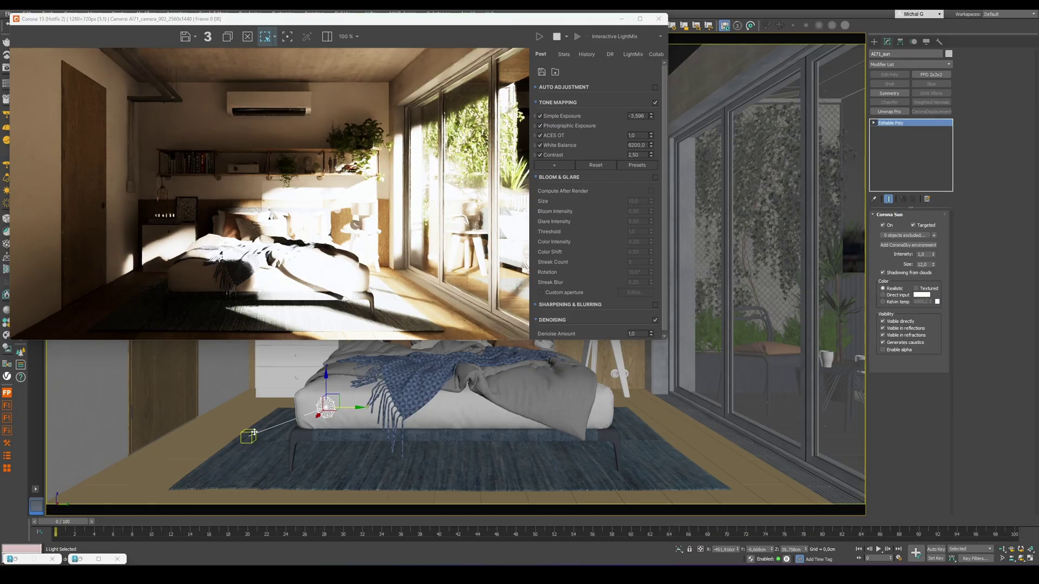
{"action": "left_click", "coordinate": [325, 408]}
{"action": "left_click_drag", "start_coordinate": [351, 407], "coordinate": [338, 406]}
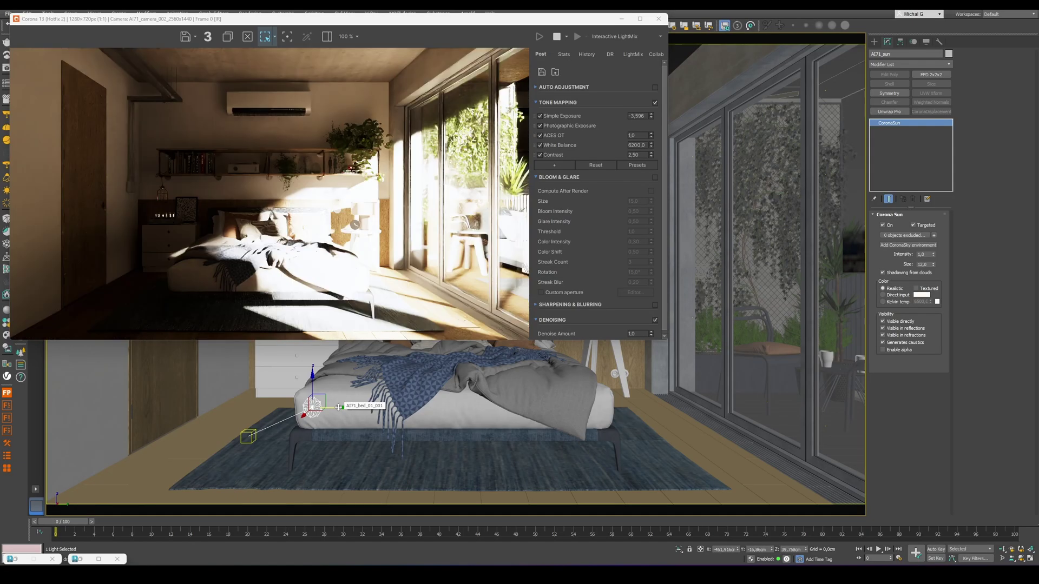
Replace AI71_sun with the coronasky environment in the LightMix and lower the Simple Exposure value.
{"action": "left_click", "coordinate": [632, 54]}
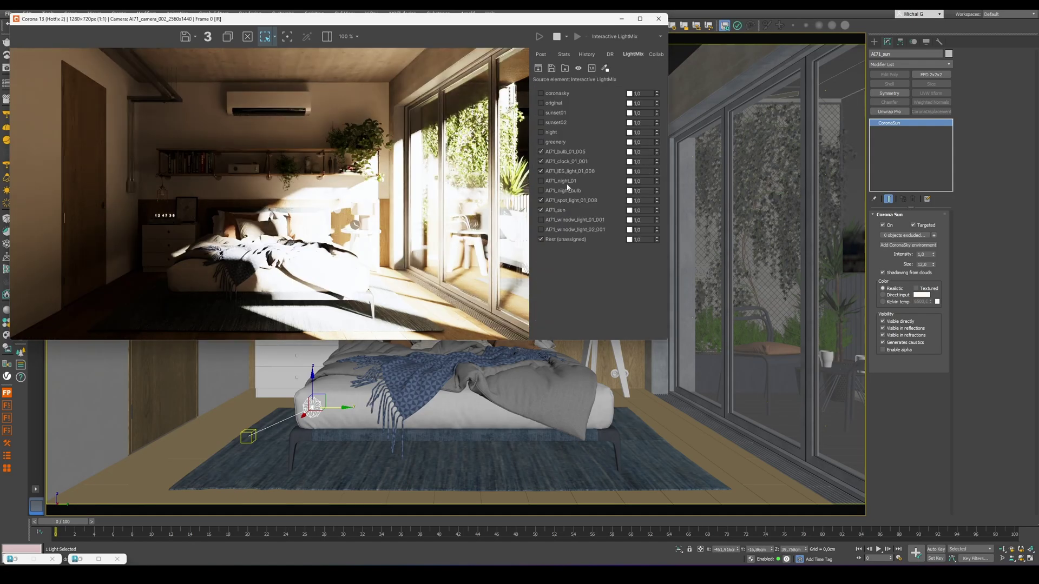
{"action": "left_click", "coordinate": [540, 211]}
{"action": "left_click", "coordinate": [541, 103]}
{"action": "left_click", "coordinate": [541, 54]}
{"action": "left_click_drag", "start_coordinate": [651, 115], "coordinate": [660, 132]}
{"action": "left_click", "coordinate": [632, 54]}
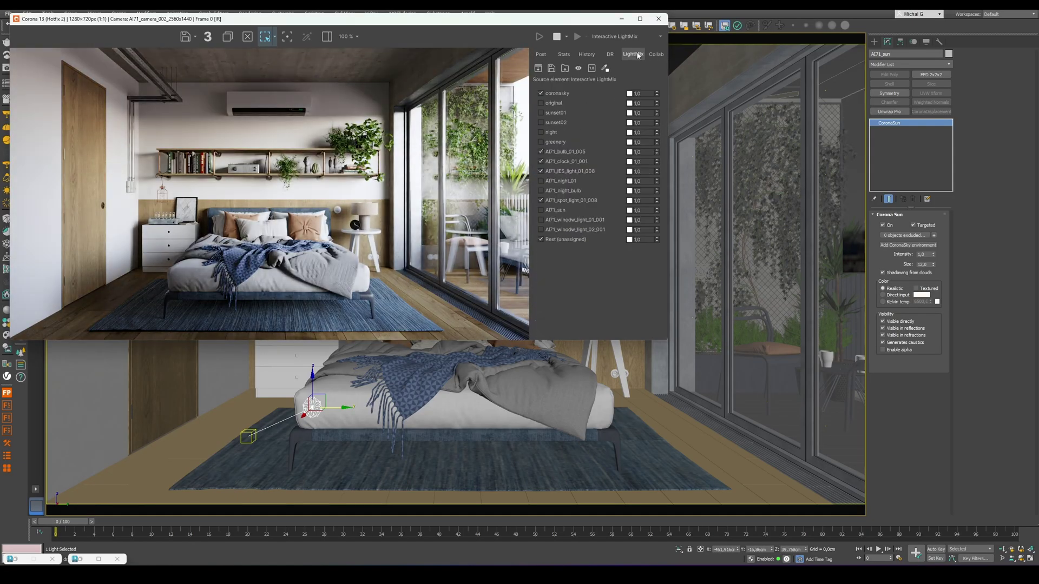
Enable AI71_sun alongside coronasky in the LightMix and balance the two, lowering the sun's intensity to 0.384.
{"action": "left_click", "coordinate": [540, 210]}
{"action": "left_click_drag", "start_coordinate": [656, 210], "coordinate": [667, 289]}
{"action": "left_click", "coordinate": [541, 54]}
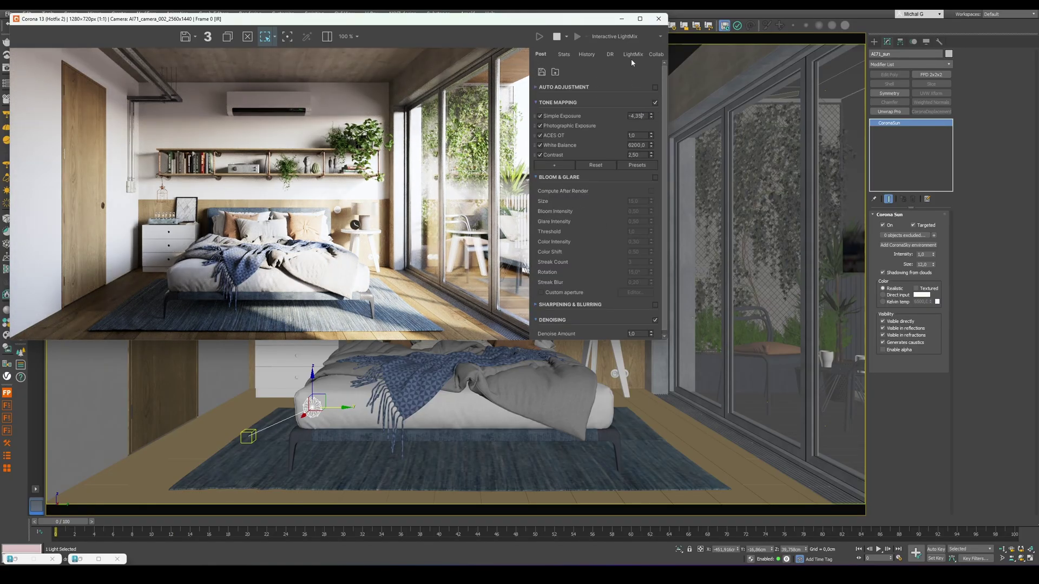
{"action": "left_click", "coordinate": [632, 54]}
{"action": "left_click_drag", "start_coordinate": [656, 210], "coordinate": [656, 196]}
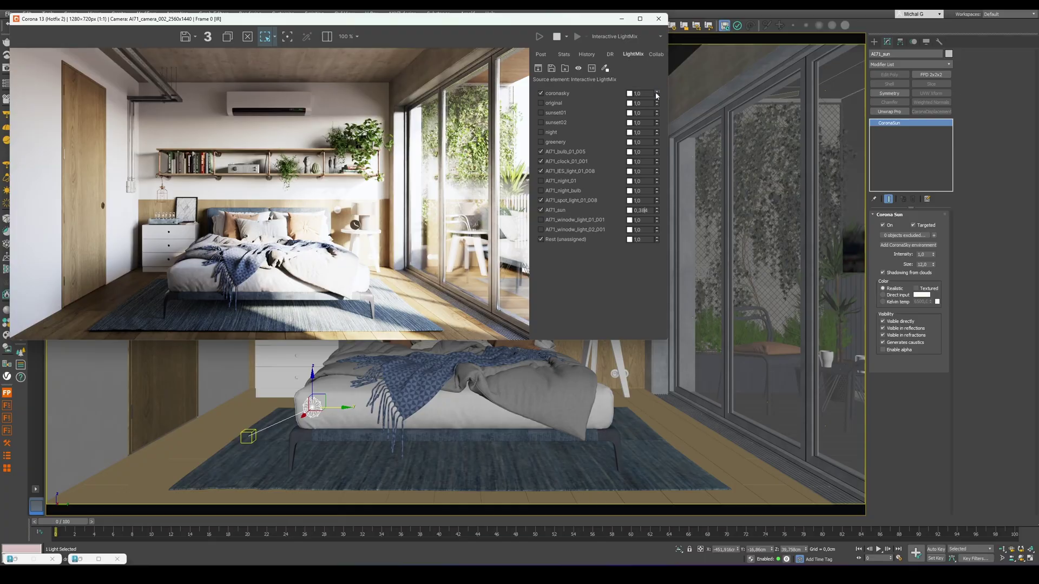
{"action": "left_click_drag", "start_coordinate": [656, 95], "coordinate": [675, 81]}
Replace coronasky and the sun with the original HDRI and both AI71 window lights in the LightMix, and disable Simple Exposure.
{"action": "left_click", "coordinate": [540, 93]}
{"action": "left_click", "coordinate": [541, 210]}
{"action": "left_click", "coordinate": [541, 102]}
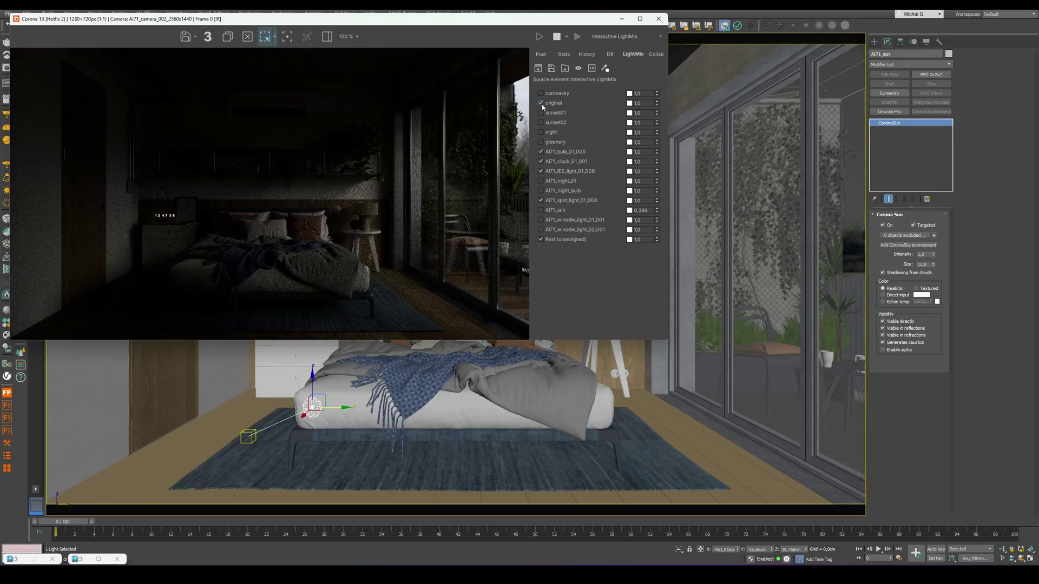
{"action": "left_click", "coordinate": [540, 219]}
{"action": "left_click", "coordinate": [540, 229]}
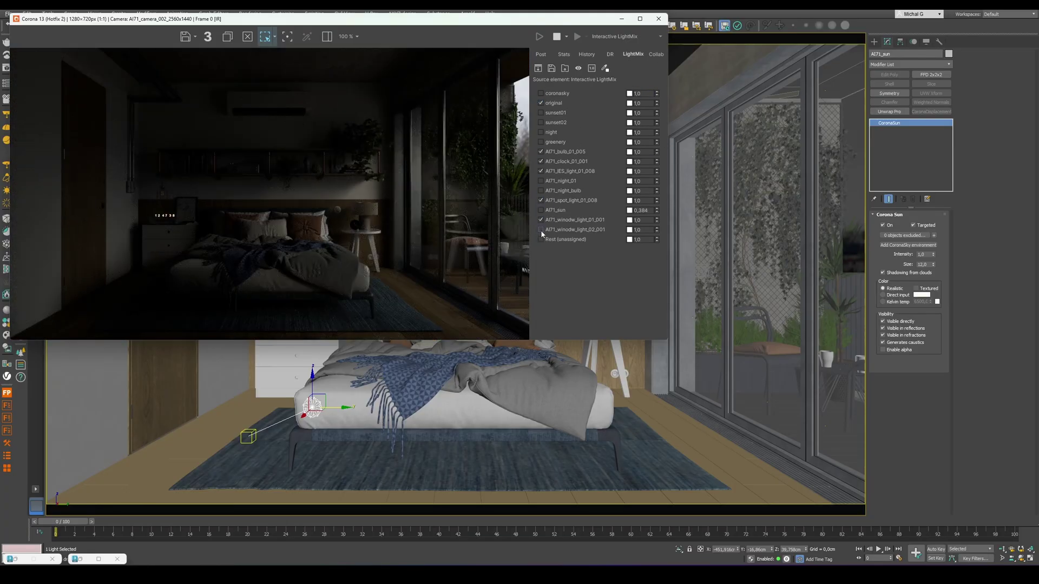
{"action": "left_click", "coordinate": [541, 54]}
{"action": "left_click", "coordinate": [539, 116]}
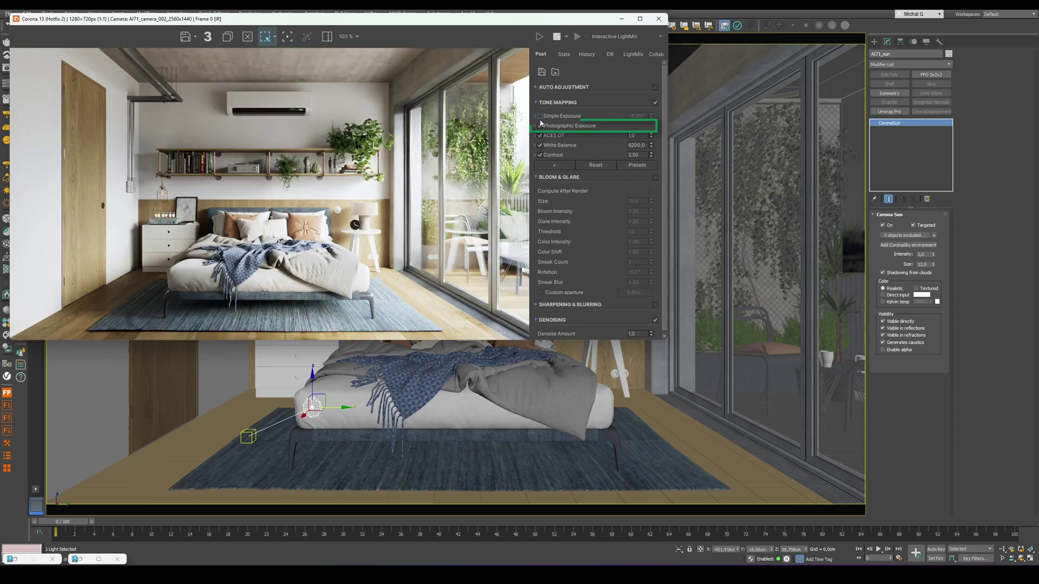
Switch the LightMix to the sunset01 environment, with the original HDRI and both window lights disabled.
{"action": "left_click", "coordinate": [632, 54]}
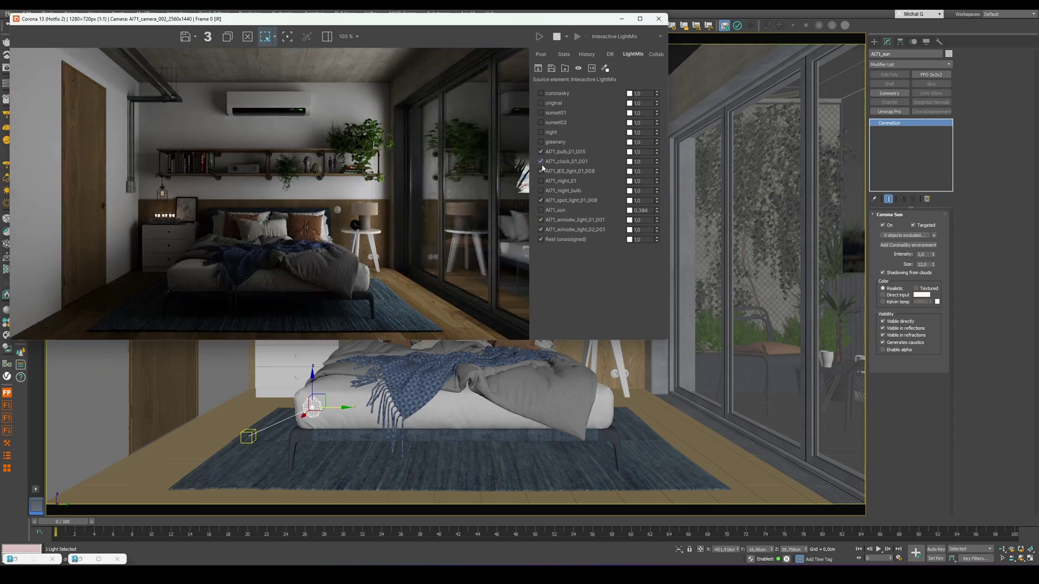
{"action": "left_click", "coordinate": [541, 220]}
{"action": "left_click", "coordinate": [541, 230]}
{"action": "left_click", "coordinate": [540, 113]}
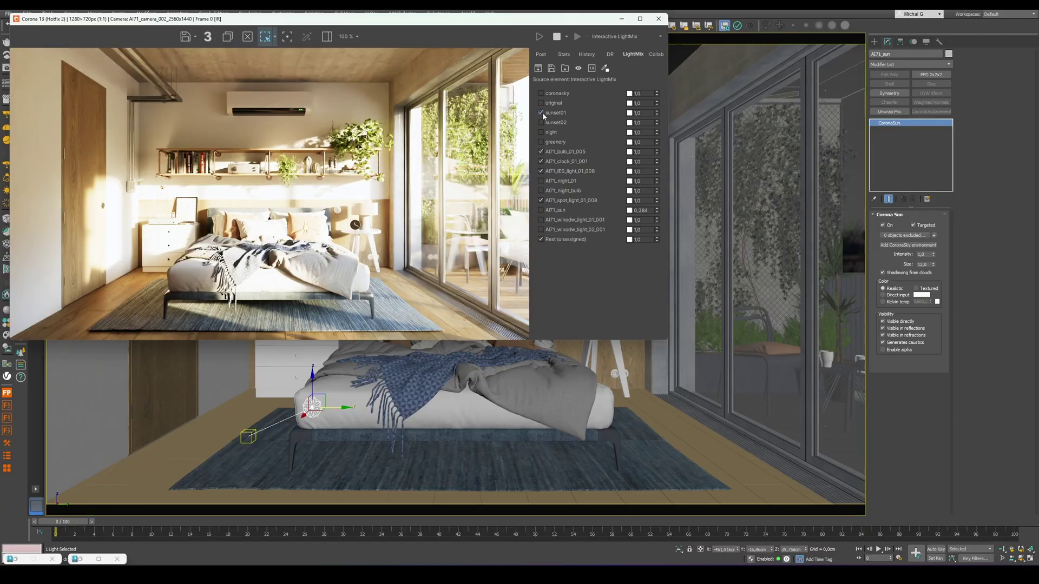
Lower the Simple Exposure to -0,80 and set the gamma of the sunset01 HDRI's Color Correct map to 1.
{"action": "key", "text": "m"}
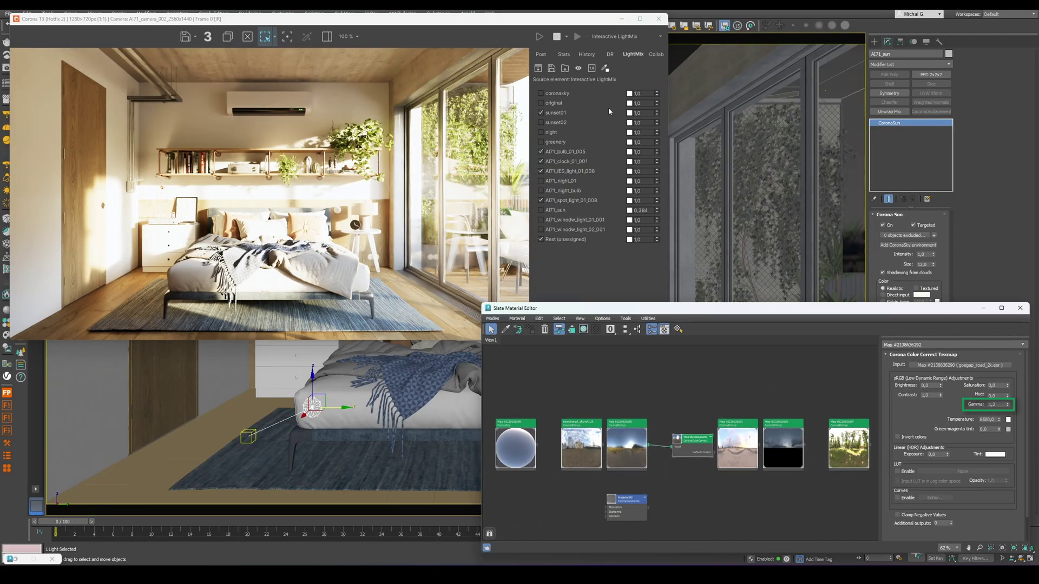
{"action": "left_click", "coordinate": [540, 54]}
{"action": "left_click_drag", "start_coordinate": [651, 115], "coordinate": [681, 196]}
{"action": "double_click", "coordinate": [997, 404]}
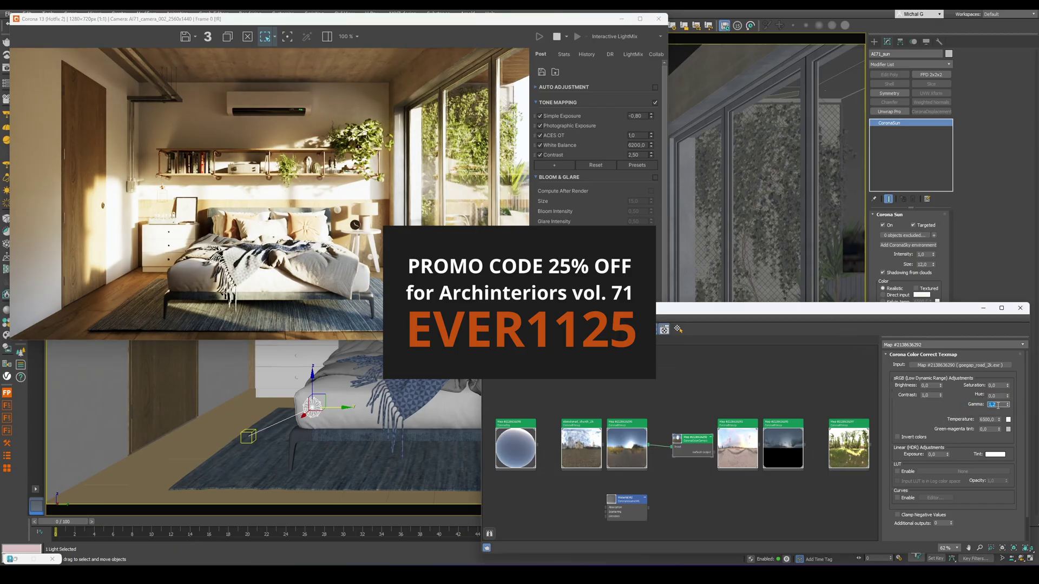
{"action": "type", "text": "1"}
{"action": "key", "text": "Return"}
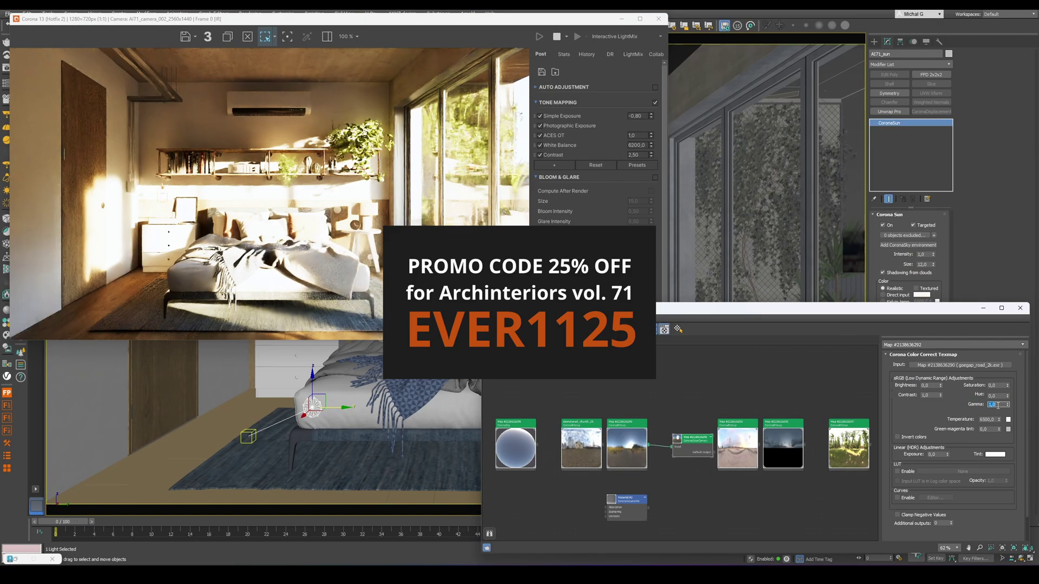
Try a gamma of 0,8 on the sunset01 HDRI's Color Correct map and lower the Simple Exposure to -8,194.
{"action": "type", "text": "0,8"}
{"action": "key", "text": "Return"}
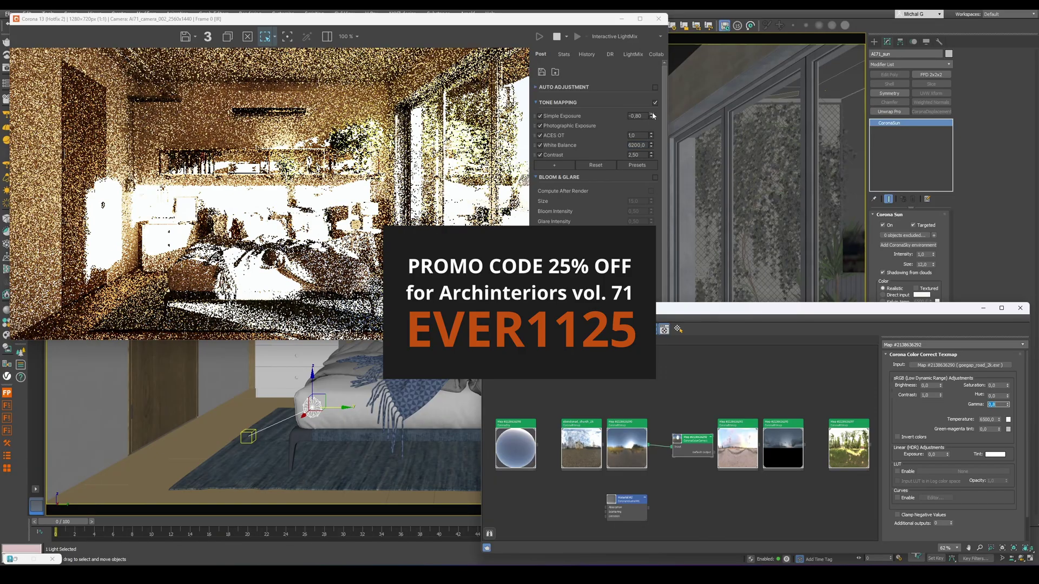
{"action": "left_click_drag", "start_coordinate": [652, 117], "coordinate": [679, 258]}
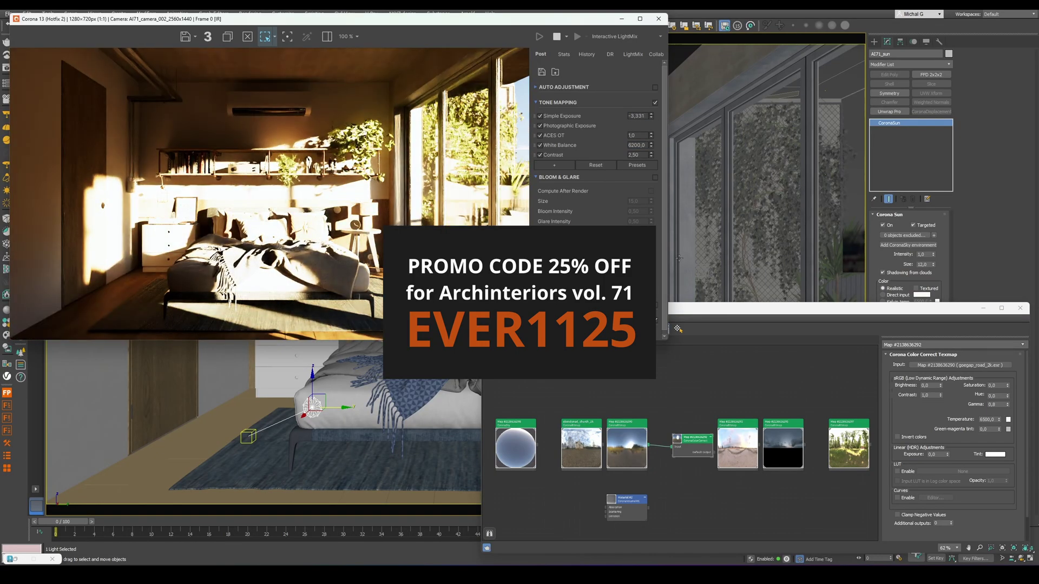
{"action": "left_click_drag", "start_coordinate": [651, 117], "coordinate": [663, 388]}
Try a gamma of 1,4 on the sunset01 HDRI's Color Correct map.
{"action": "double_click", "coordinate": [993, 405]}
{"action": "type", "text": "1,4"}
{"action": "key", "text": "Return"}
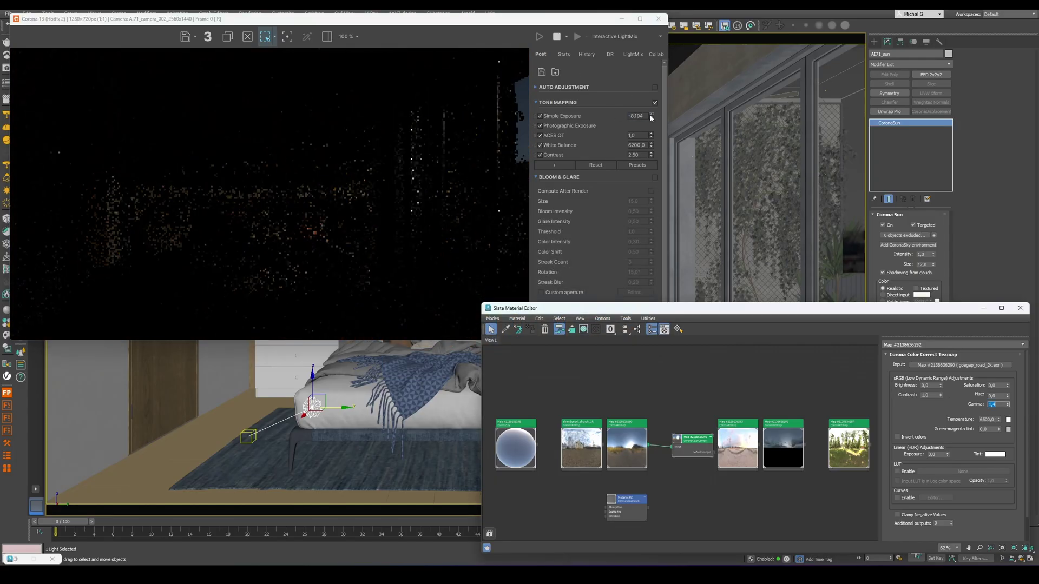
Raise the Simple Exposure to -0,441 and set the gamma of the sunset01 HDRI's Color Correct map to 1,2.
{"action": "left_click_drag", "start_coordinate": [651, 116], "coordinate": [655, 215]}
{"action": "double_click", "coordinate": [993, 404]}
{"action": "type", "text": "1,2"}
{"action": "key", "text": "Return"}
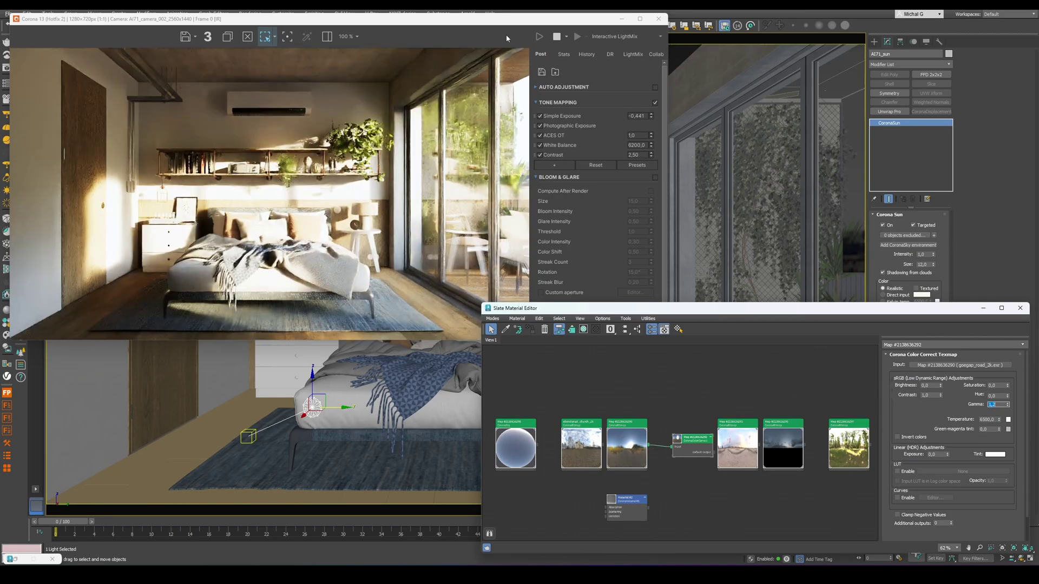
Set the blur of the goegap_road_2k.exr bitmap to 1, rendering only a region around the door.
{"action": "left_click_drag", "start_coordinate": [135, 165], "coordinate": [73, 284]}
{"action": "double_click", "coordinate": [626, 448]}
{"action": "left_click_drag", "start_coordinate": [889, 472], "coordinate": [889, 380]}
{"action": "double_click", "coordinate": [925, 523]}
{"action": "type", "text": "1"}
{"action": "key", "text": "Return"}
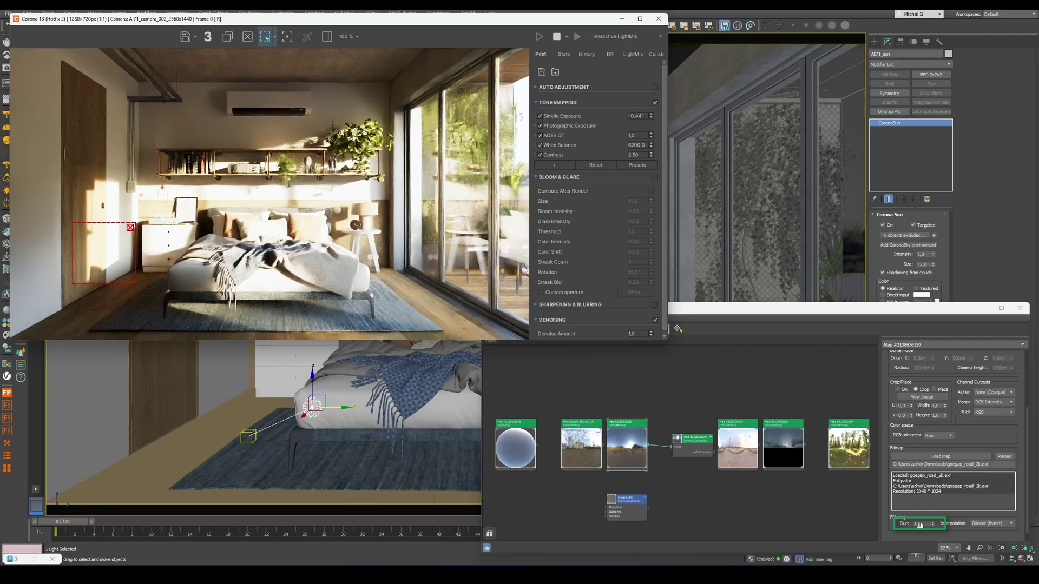
{"action": "key", "text": "Return"}
{"action": "left_click", "coordinate": [263, 259]}
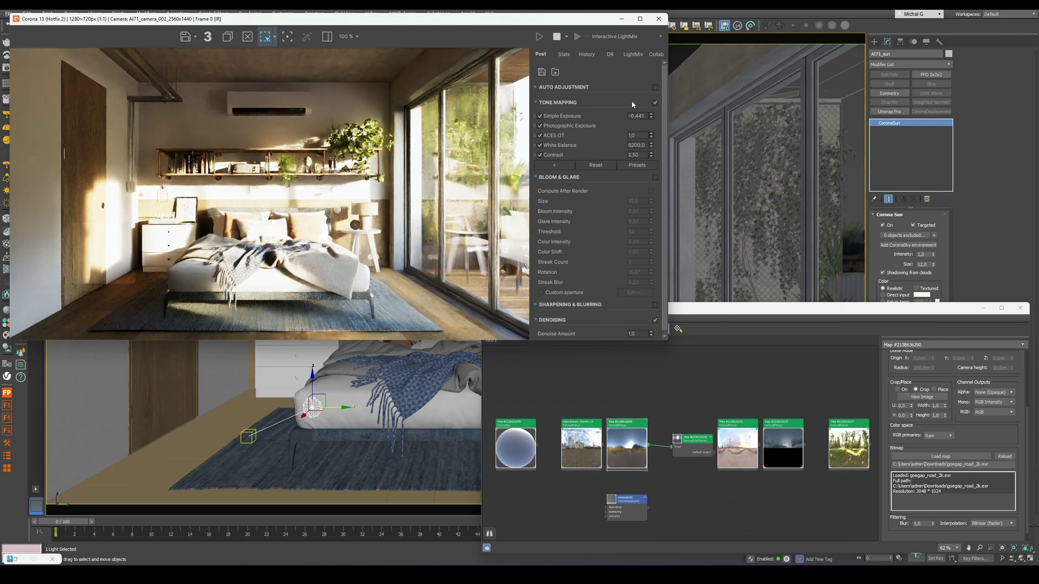
Lower the Simple Exposure to -0,457 and assign the Corona Volumetric Material as the scene's global volume material.
{"action": "mouse_move", "coordinate": [651, 116]}
{"action": "left_mouse_down"}
{"action": "mouse_move", "coordinate": [649, 158]}
{"action": "mouse_move", "coordinate": [649, 126]}
{"action": "left_mouse_up"}
{"action": "left_click", "coordinate": [636, 511]}
{"action": "double_click", "coordinate": [636, 511]}
{"action": "key", "text": "F10"}
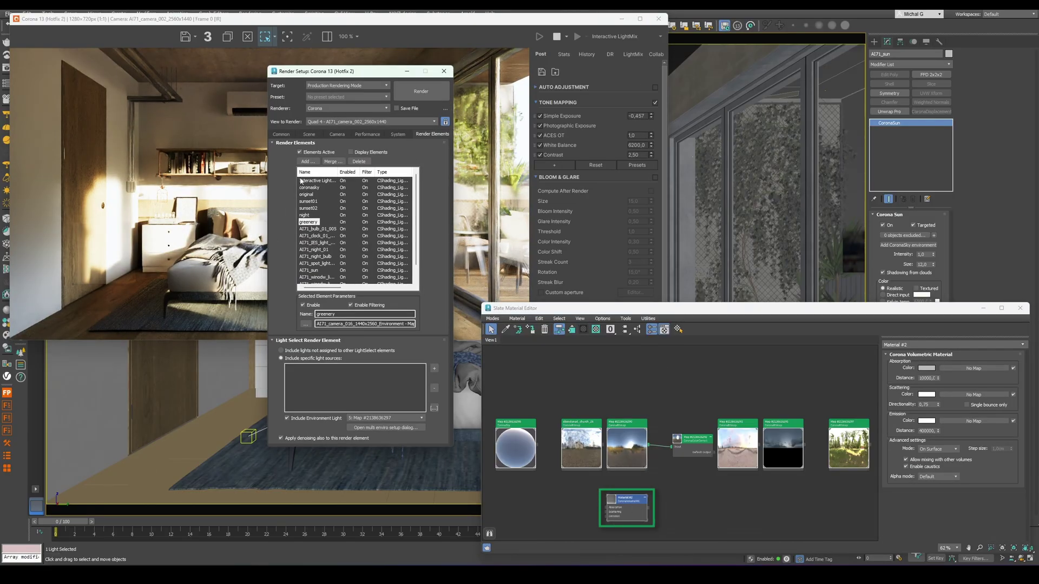
{"action": "left_click", "coordinate": [308, 134]}
{"action": "left_click", "coordinate": [280, 442]}
{"action": "left_click_drag", "start_coordinate": [648, 507], "coordinate": [386, 442]}
{"action": "left_click", "coordinate": [345, 283]}
{"action": "left_click", "coordinate": [407, 72]}
{"action": "left_click", "coordinate": [406, 73]}
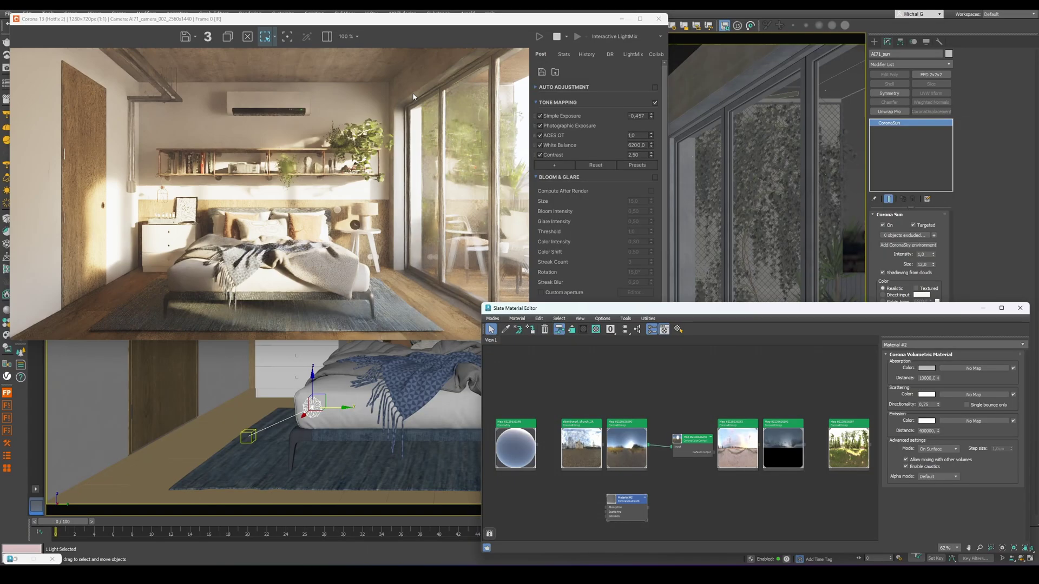
Set the volumetric material's absorption distance to 30000 and lower the Simple Exposure to -1,050.
{"action": "double_click", "coordinate": [926, 378]}
{"action": "type", "text": "30000"}
{"action": "key", "text": "Return"}
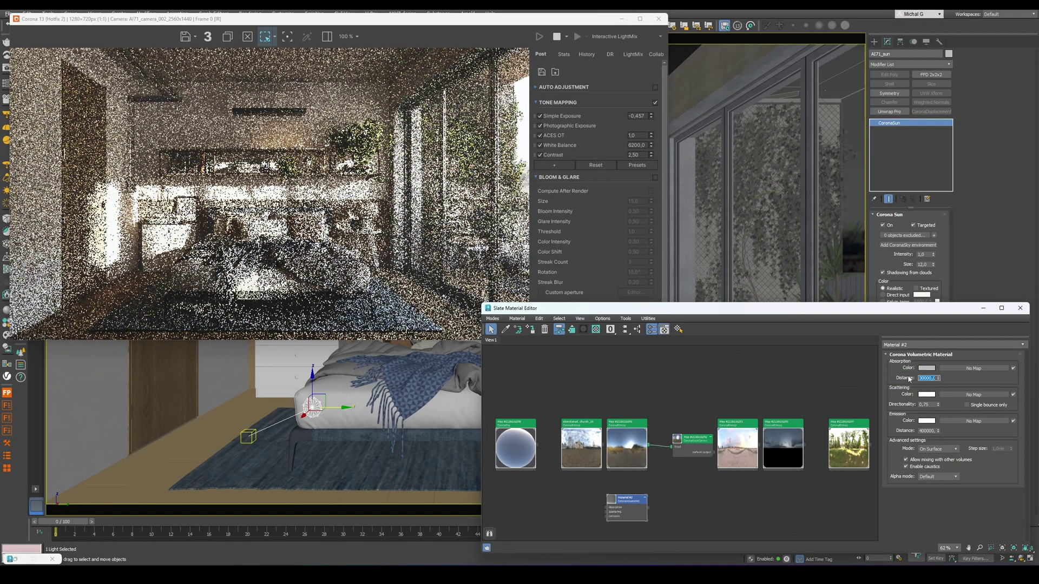
{"action": "left_click_drag", "start_coordinate": [651, 116], "coordinate": [650, 147]}
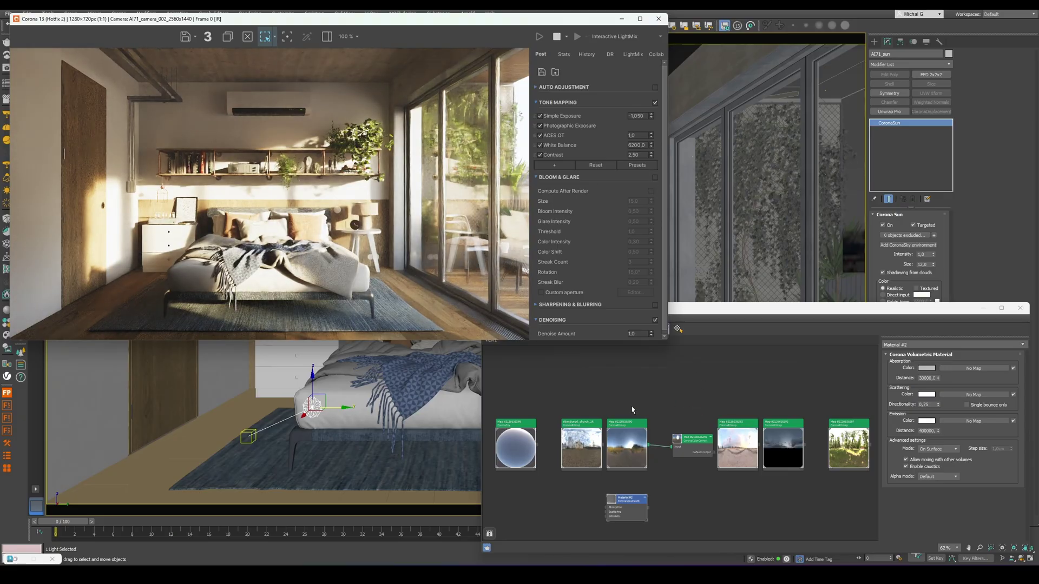
Disable the global volume material in the scene's render settings.
{"action": "left_click", "coordinate": [16, 558]}
{"action": "left_click", "coordinate": [277, 425]}
{"action": "left_click", "coordinate": [414, 72]}
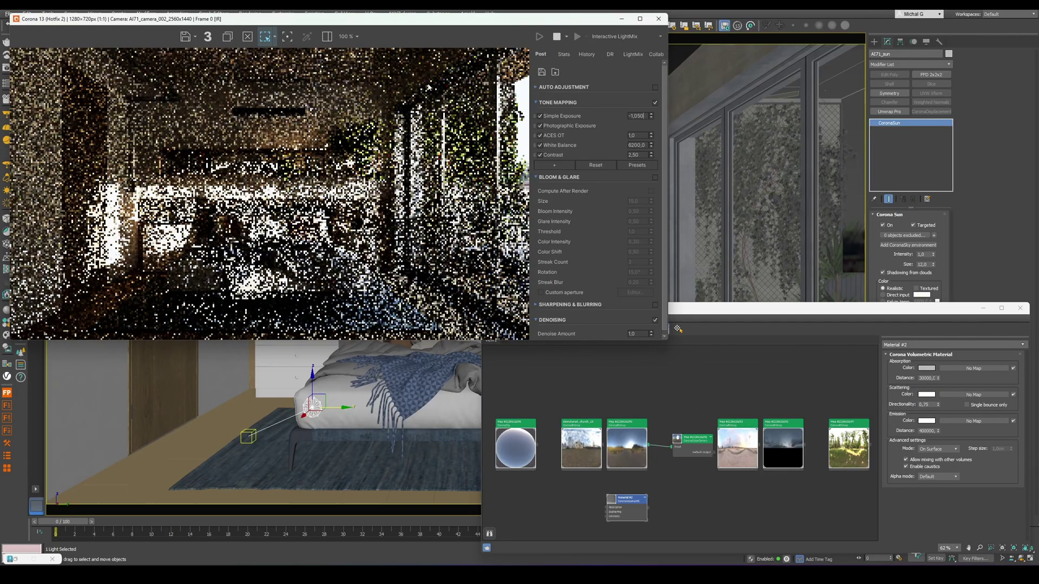
Switch the LightMix from sunset01 to sunset02 and lower the Simple Exposure to -1,444.
{"action": "left_click", "coordinate": [627, 56]}
{"action": "left_click", "coordinate": [540, 113]}
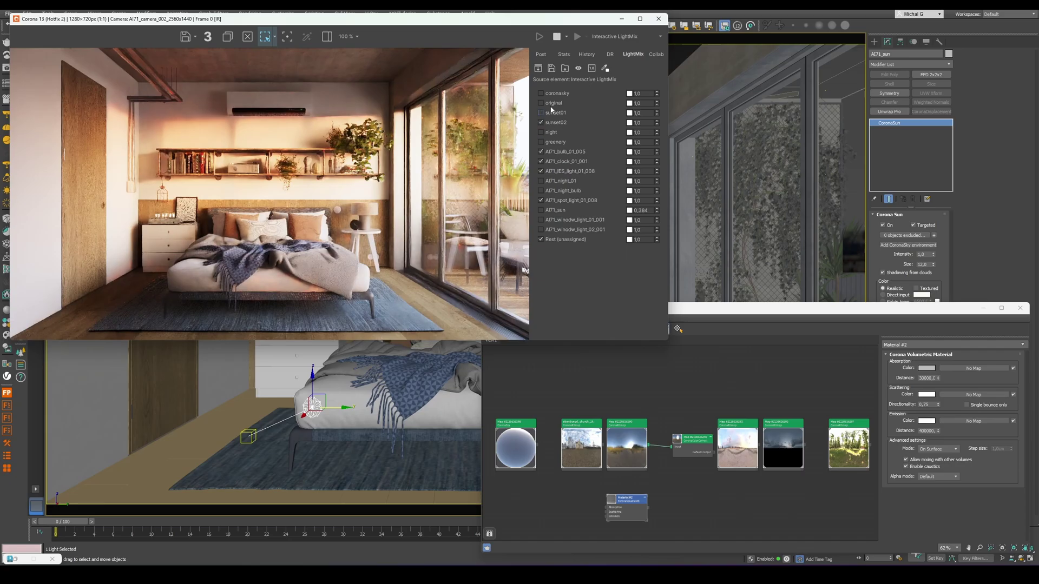
{"action": "left_click", "coordinate": [541, 54]}
{"action": "left_click_drag", "start_coordinate": [650, 116], "coordinate": [661, 149]}
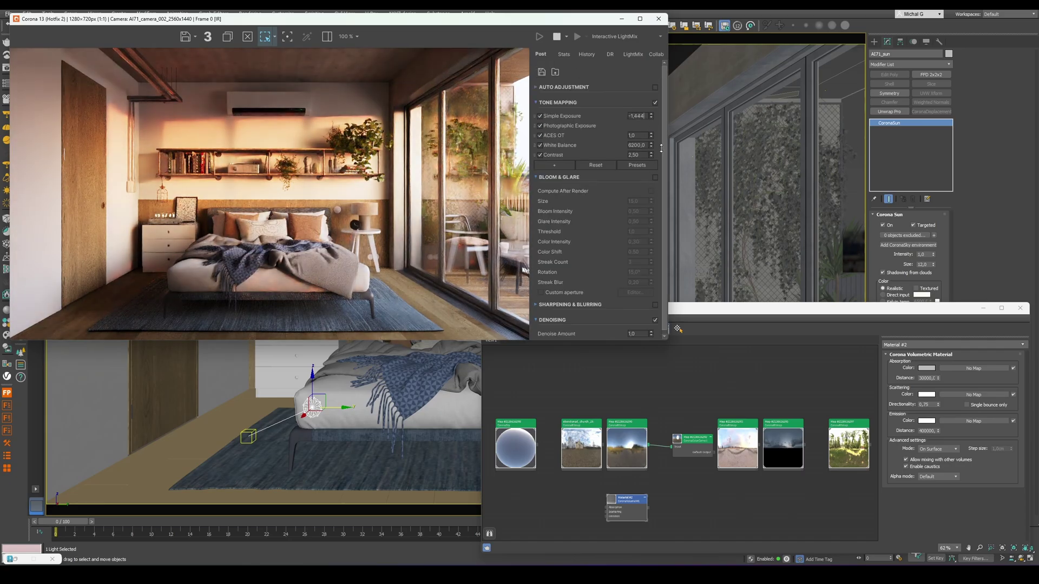
Rotate the sunset02 HDRI's environment mapping, trying 30, 60 and 90 degrees before settling on 105.
{"action": "double_click", "coordinate": [781, 428]}
{"action": "double_click", "coordinate": [998, 423]}
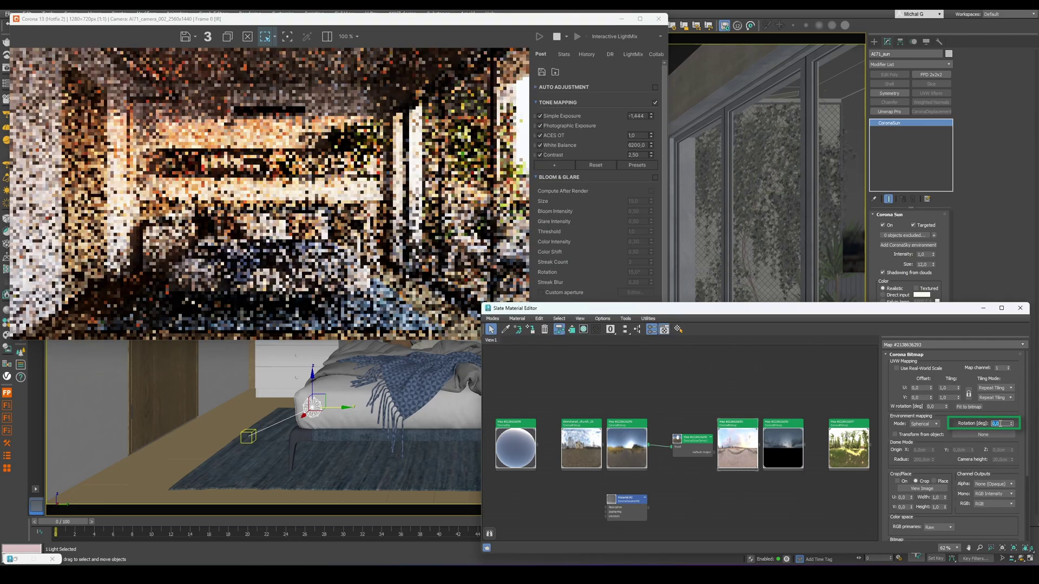
{"action": "type", "text": "30"}
{"action": "key", "text": "Return"}
{"action": "type", "text": "60"}
{"action": "key", "text": "Return"}
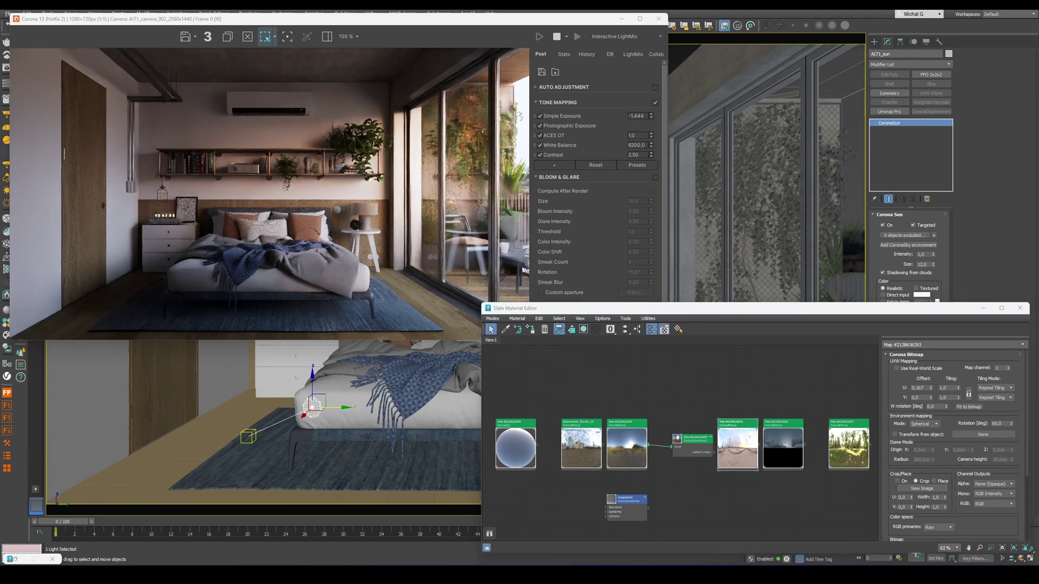
{"action": "type", "text": "90"}
{"action": "key", "text": "Return"}
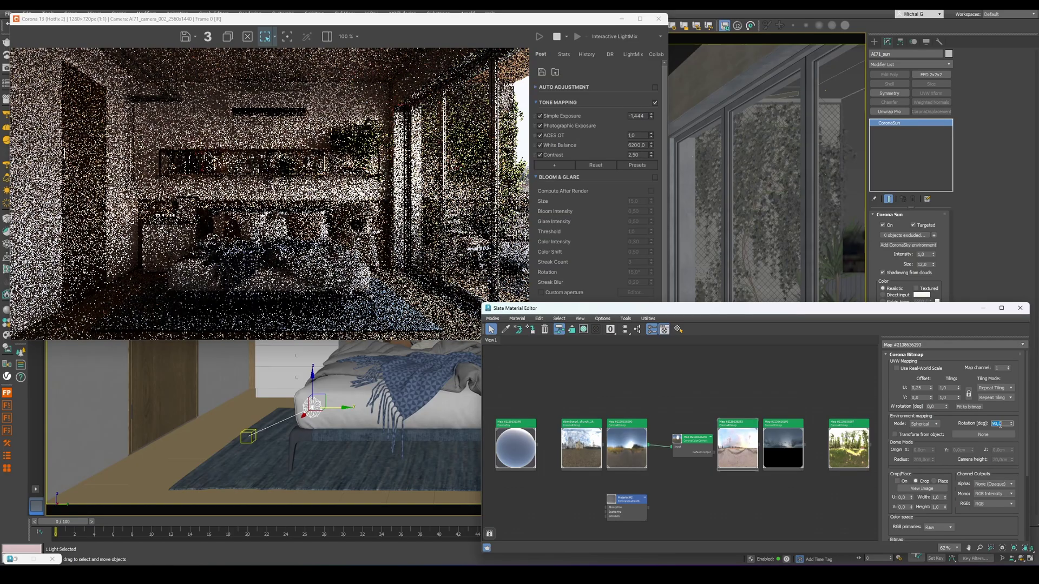
{"action": "type", "text": "105"}
{"action": "key", "text": "Return"}
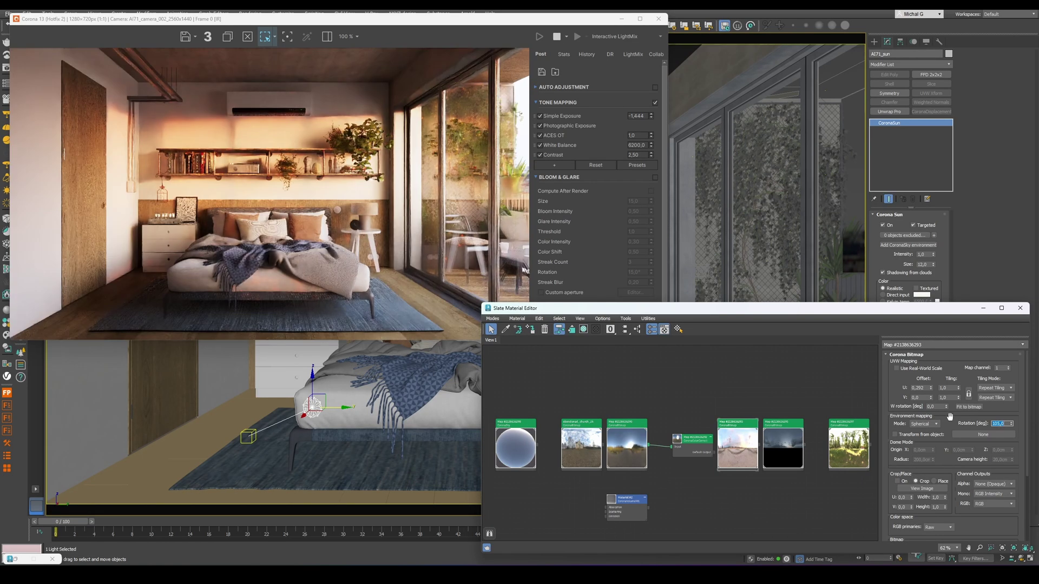
Switch the LightMix to only the night environment, disabling sunset02, the unassigned lights and the bulb, clock, IES and spot lights.
{"action": "left_click", "coordinate": [633, 54]}
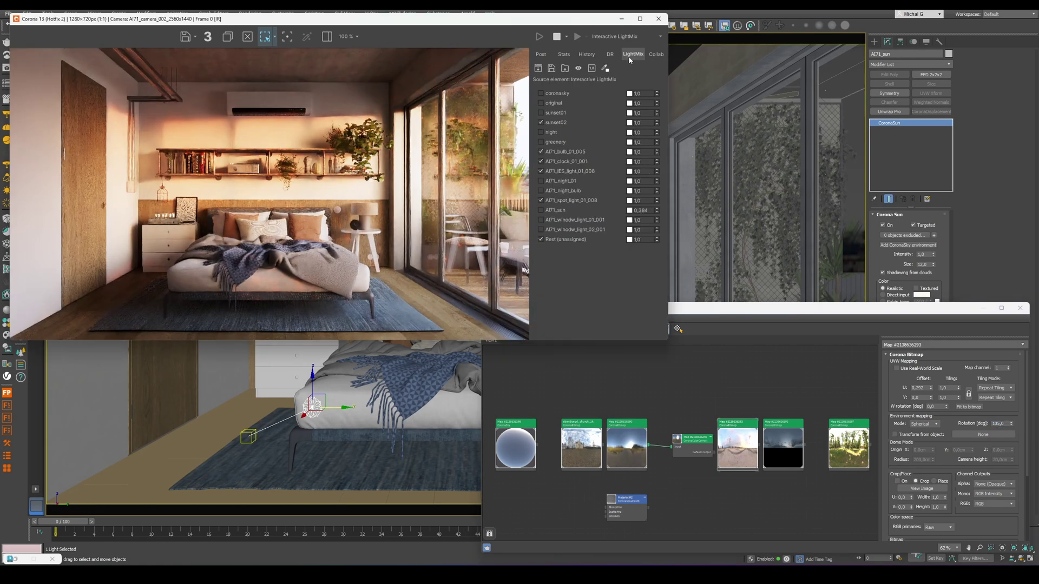
{"action": "left_click", "coordinate": [541, 122]}
{"action": "left_click", "coordinate": [541, 132]}
{"action": "left_click", "coordinate": [544, 239]}
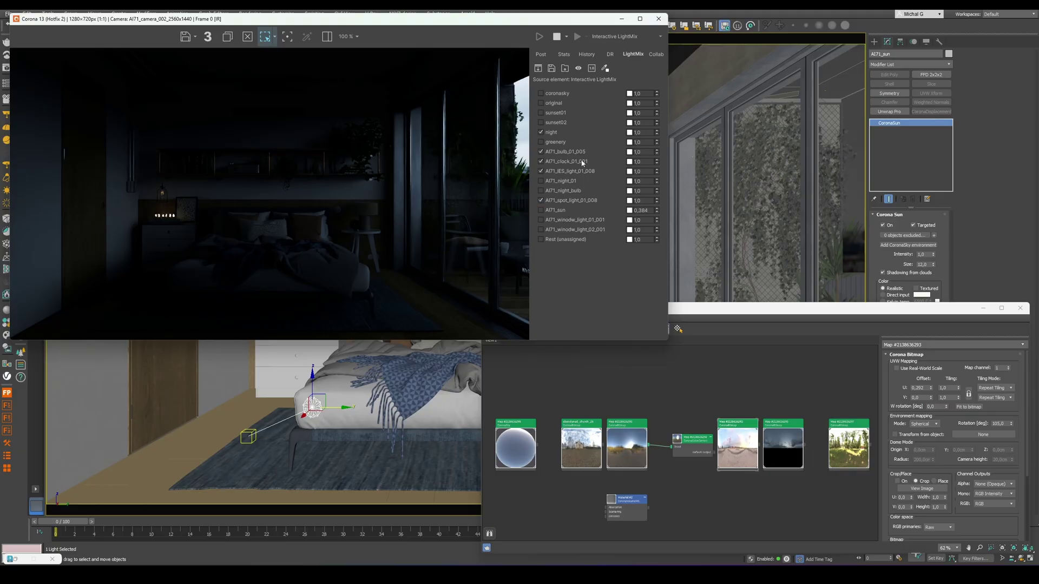
{"action": "left_click", "coordinate": [540, 151]}
{"action": "left_click", "coordinate": [540, 161]}
{"action": "left_click", "coordinate": [541, 171]}
{"action": "left_click", "coordinate": [540, 200]}
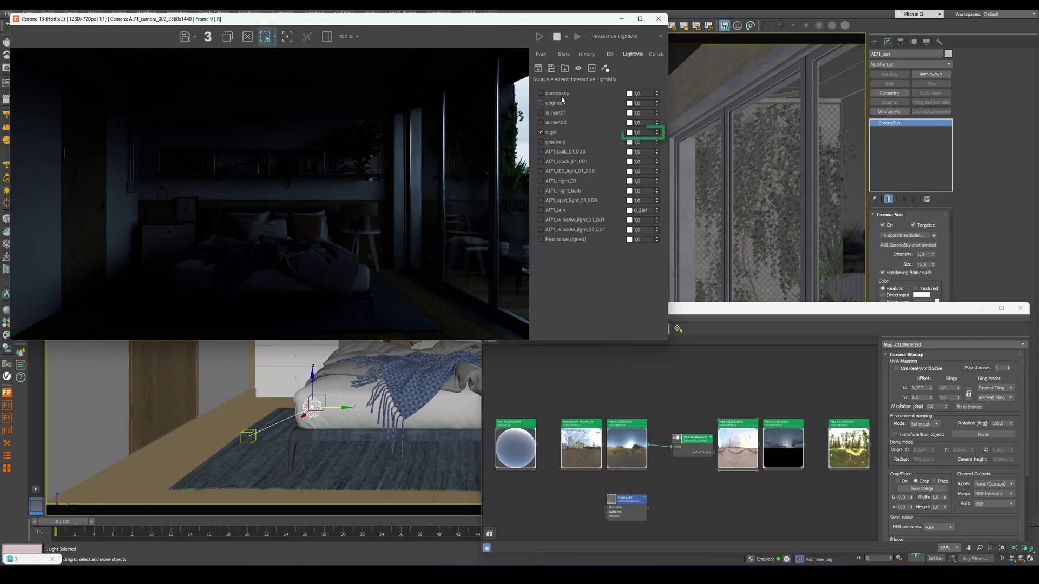
Tint the night environment blue in the LightMix and raise the Simple Exposure.
{"action": "left_click", "coordinate": [629, 132]}
{"action": "left_click_drag", "start_coordinate": [842, 260], "coordinate": [881, 260]}
{"action": "left_click_drag", "start_coordinate": [839, 181], "coordinate": [847, 182]}
{"action": "left_click", "coordinate": [849, 283]}
{"action": "left_click", "coordinate": [541, 54]}
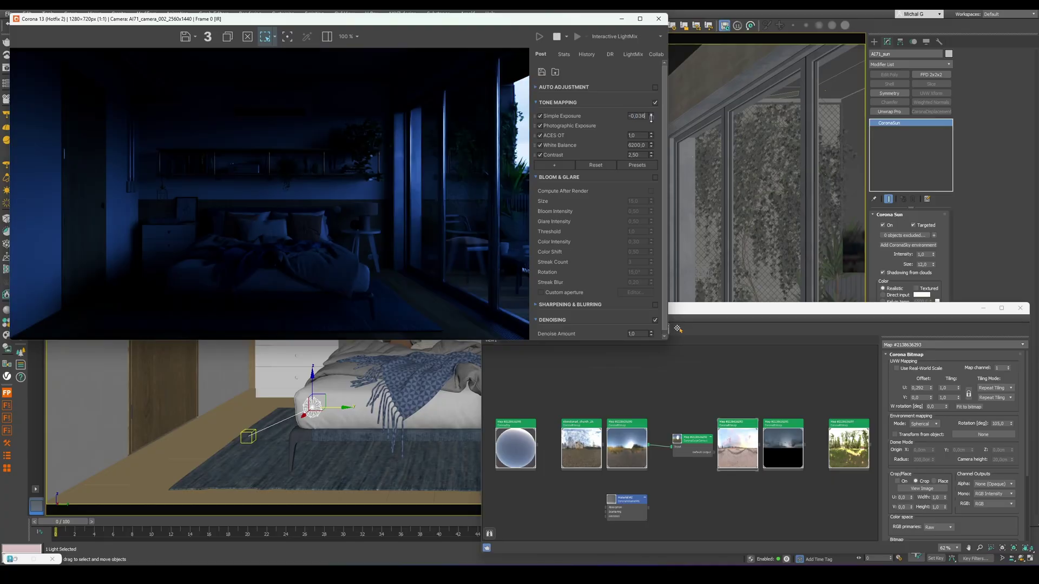
Enable AI71_night_bulb and AI71_night_01 in the LightMix, with intensities of 0,956 and 1,992.
{"action": "left_click", "coordinate": [633, 54]}
{"action": "left_click", "coordinate": [541, 190]}
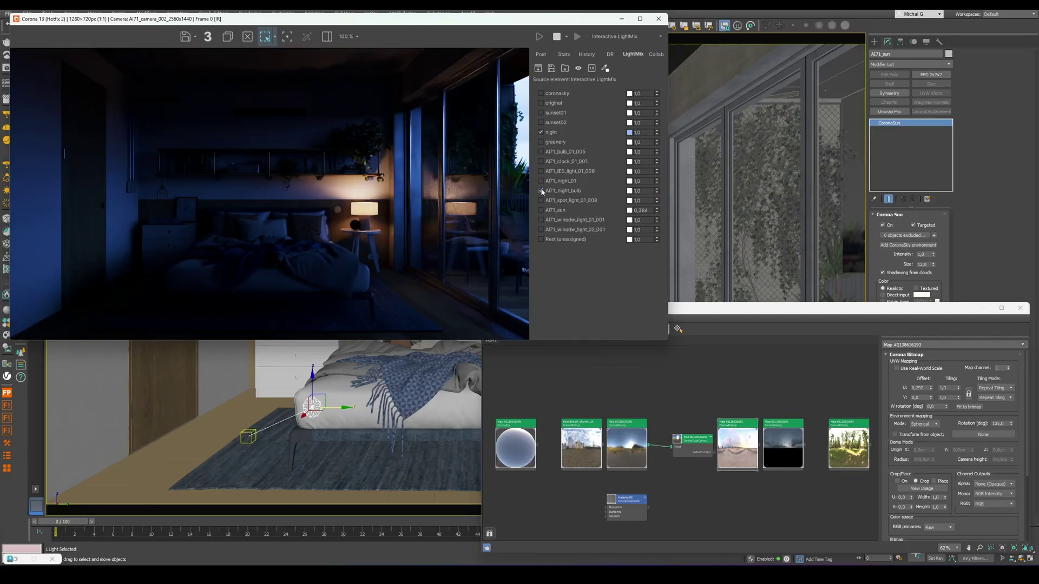
{"action": "left_click", "coordinate": [540, 181]}
{"action": "left_click_drag", "start_coordinate": [656, 180], "coordinate": [654, 94]}
{"action": "left_click_drag", "start_coordinate": [657, 190], "coordinate": [656, 149]}
{"action": "left_click", "coordinate": [983, 308]}
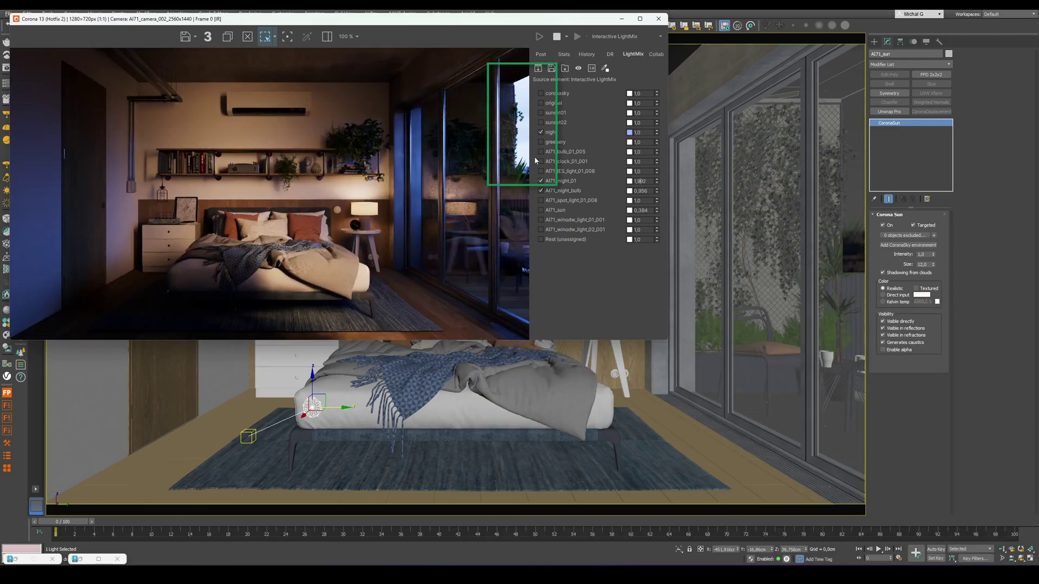
{"action": "left_click", "coordinate": [540, 180]}
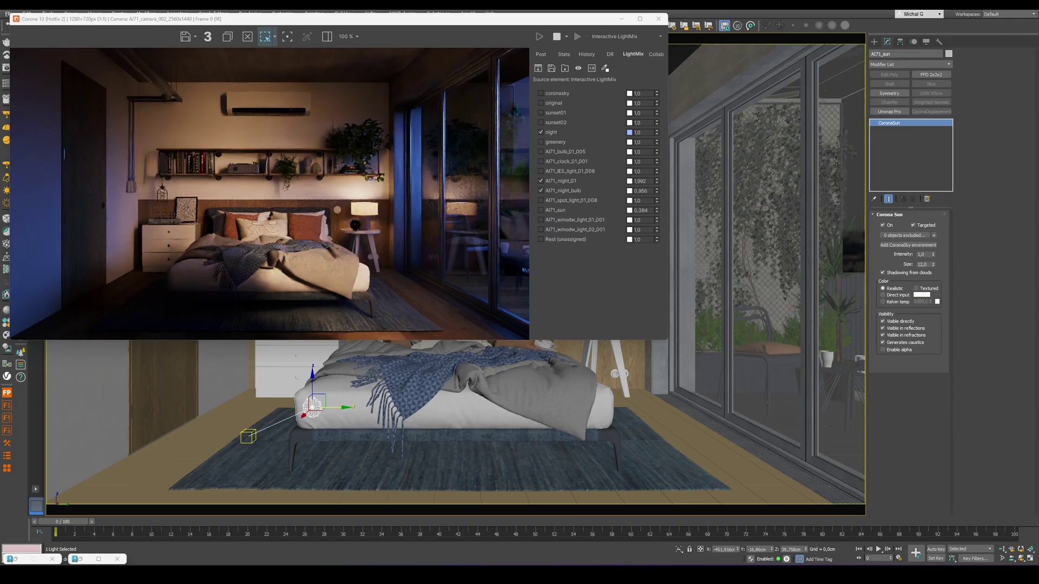
Select the AI71_background_01_001 backdrop outside the windows and reposition Plane001 near it.
{"action": "key", "text": "F3"}
{"action": "left_click", "coordinate": [861, 165]}
{"action": "key", "text": "F3"}
{"action": "key", "text": "alt+w"}
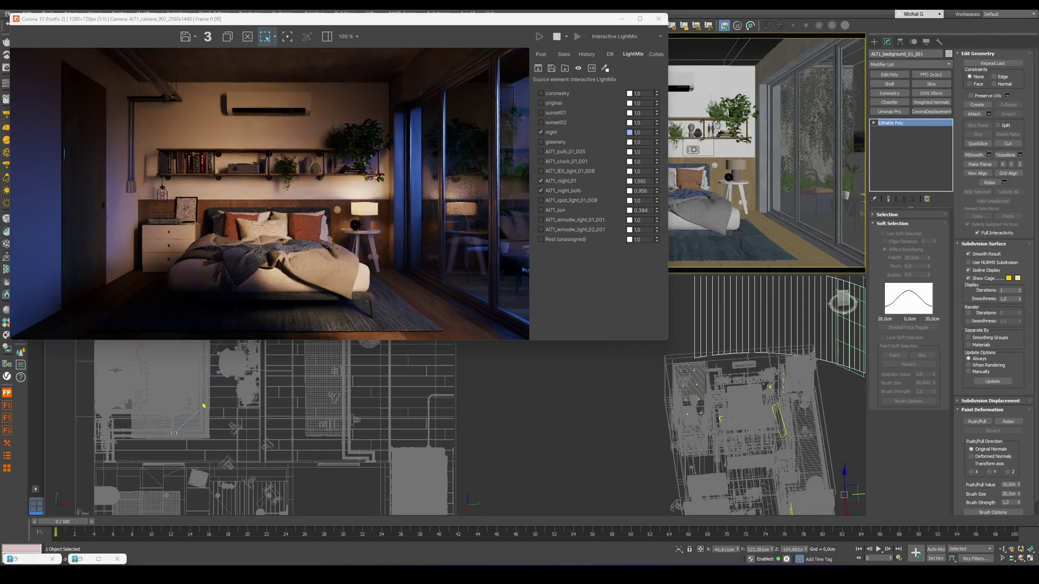
{"action": "scroll", "coordinate": [784, 325], "scroll_direction": "down", "scroll_amount": 3}
{"action": "key", "text": "F3"}
{"action": "mouse_move", "coordinate": [784, 324]}
{"action": "middle_mouse_down", "text": "alt"}
{"action": "mouse_move", "coordinate": [800, 316]}
{"action": "mouse_move", "coordinate": [772, 385]}
{"action": "middle_mouse_up", "text": "alt"}
{"action": "left_click", "coordinate": [779, 344]}
{"action": "left_click_drag", "start_coordinate": [773, 385], "coordinate": [795, 387]}
{"action": "middle_click", "coordinate": [787, 219]}
{"action": "key", "text": "alt+w"}
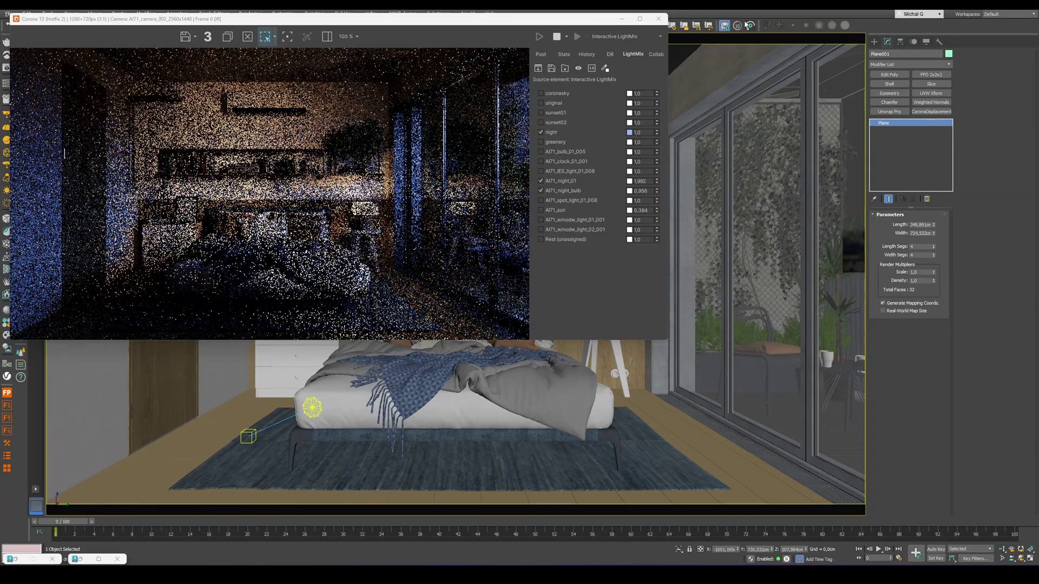
Enable the unassigned lights in the LightMix at intensity 0,144 and copy the night environment's blue color to them.
{"action": "key", "text": "m"}
{"action": "left_click", "coordinate": [540, 239]}
{"action": "left_click_drag", "start_coordinate": [657, 239], "coordinate": [653, 316]}
{"action": "left_click_drag", "start_coordinate": [629, 132], "coordinate": [659, 250]}
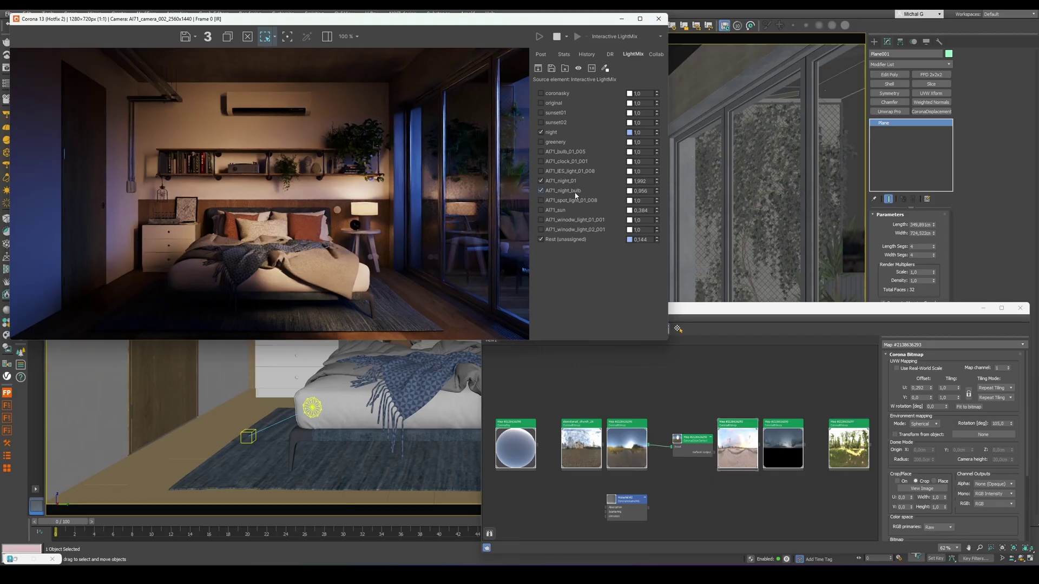
Reset the changed LightMix intensities to 1,0 and restore the default colors of the night and unassigned lights.
{"action": "right_click", "coordinate": [655, 239]}
{"action": "right_click", "coordinate": [655, 209]}
{"action": "right_click", "coordinate": [655, 191]}
{"action": "right_click", "coordinate": [655, 181]}
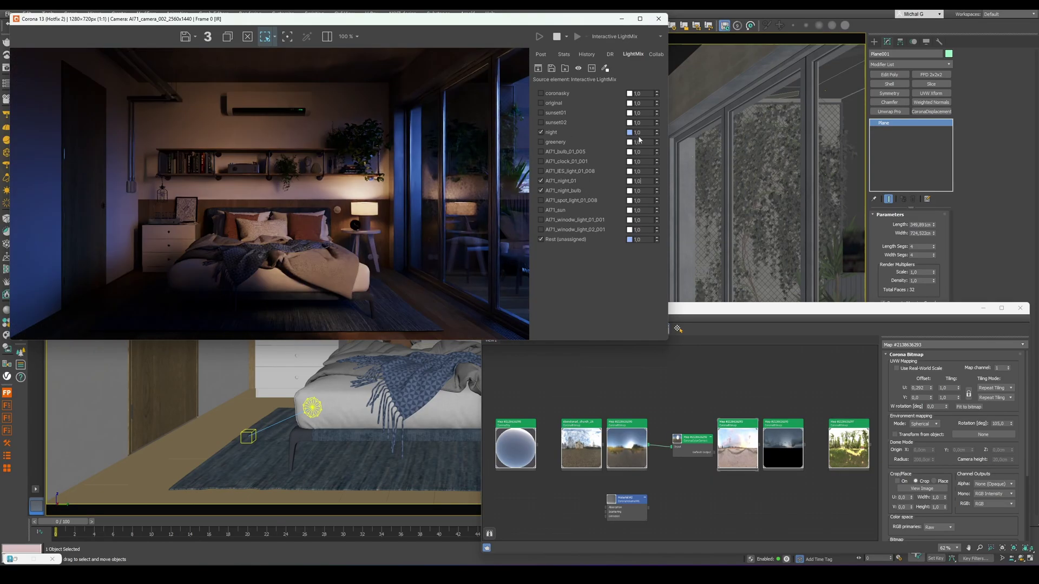
{"action": "right_click", "coordinate": [630, 132]}
{"action": "right_click", "coordinate": [629, 238]}
Switch the LightMix to only the greenery environment and open its HDRI map in the material editor.
{"action": "left_click", "coordinate": [541, 132]}
{"action": "left_click", "coordinate": [540, 239]}
{"action": "left_click", "coordinate": [540, 191]}
{"action": "left_click", "coordinate": [540, 181]}
{"action": "left_click", "coordinate": [540, 142]}
{"action": "double_click", "coordinate": [862, 436]}
{"action": "left_click", "coordinate": [899, 488]}
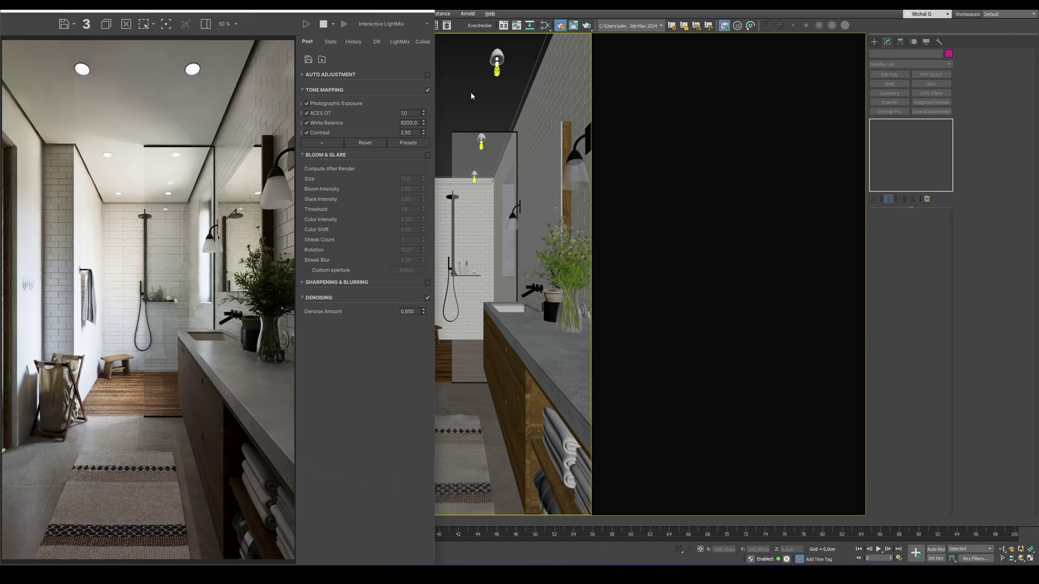
In the bathroom scene's LightMix, disable all lights except the abandoned_church environment and AI71_spot_light_01_008.
{"action": "left_click", "coordinate": [400, 42]}
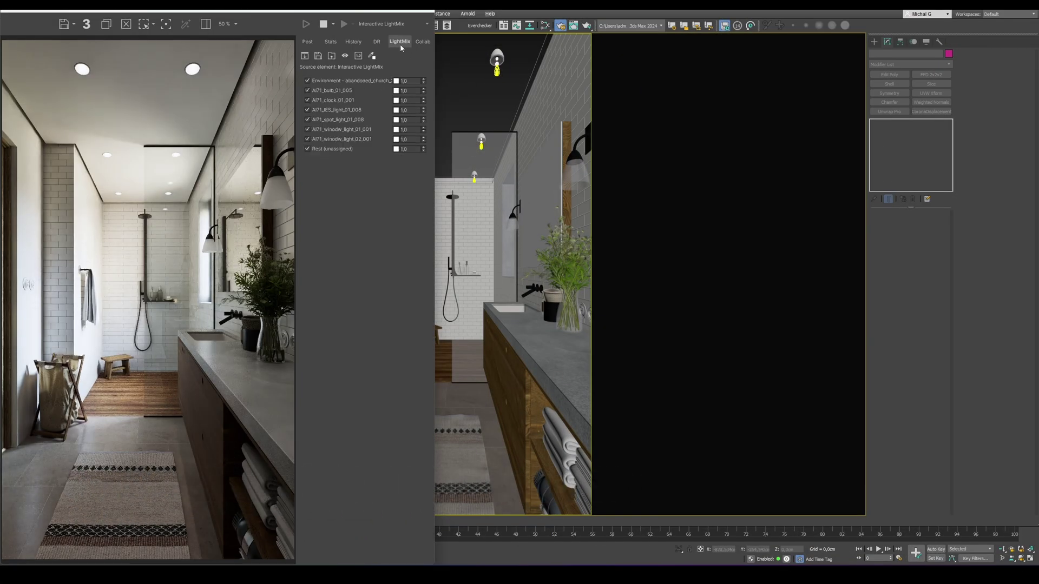
{"action": "left_click", "coordinate": [345, 55]}
{"action": "left_click", "coordinate": [248, 296]}
{"action": "left_click", "coordinate": [307, 81]}
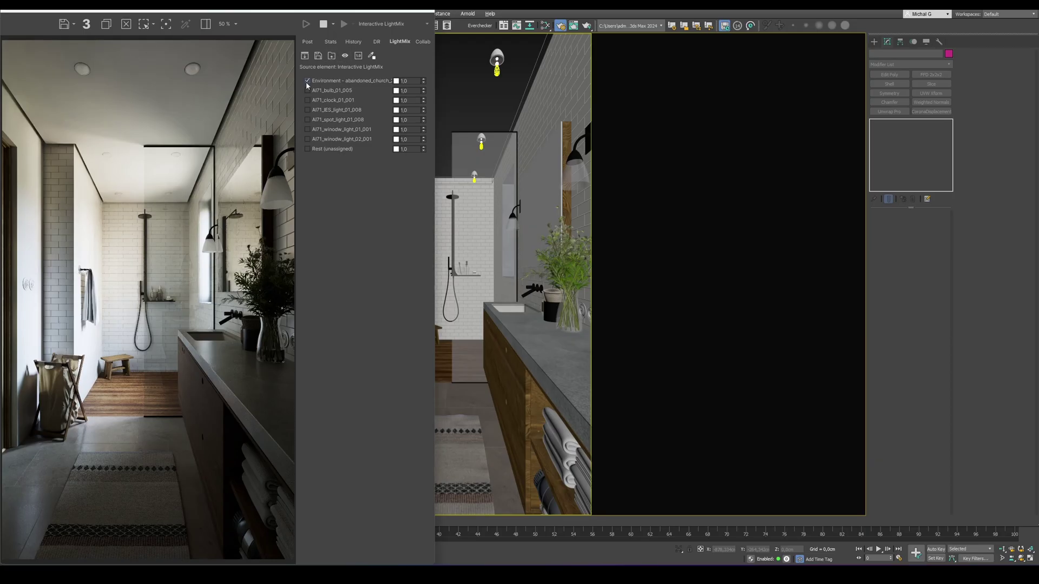
{"action": "left_click", "coordinate": [307, 120]}
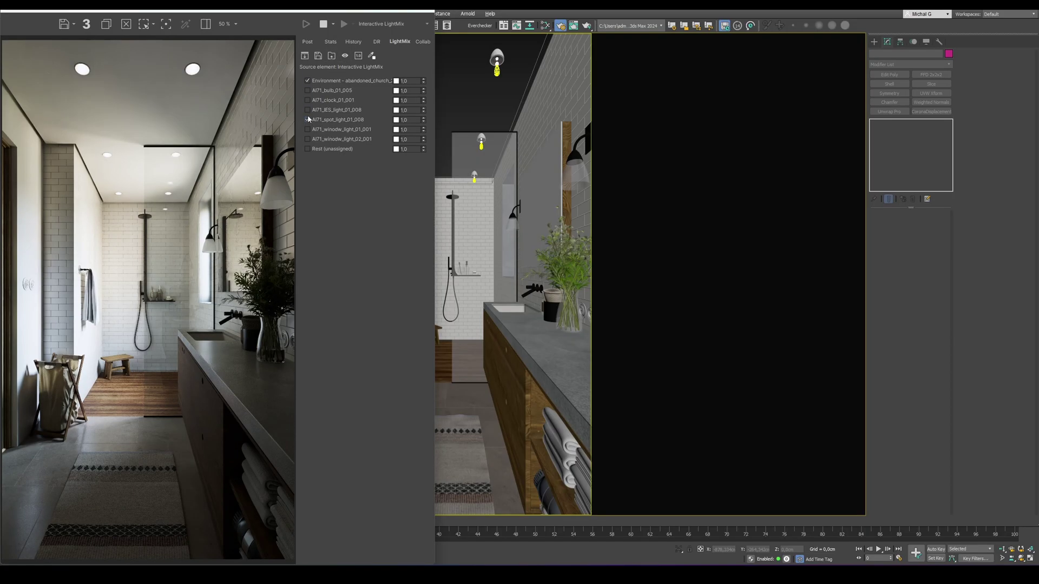
Disable the environment in the LightMix and compare AI71_IES_light_01_008 and AI71_spot_light_01_008 individually, leaving both enabled.
{"action": "left_click", "coordinate": [307, 110]}
{"action": "left_click", "coordinate": [307, 81]}
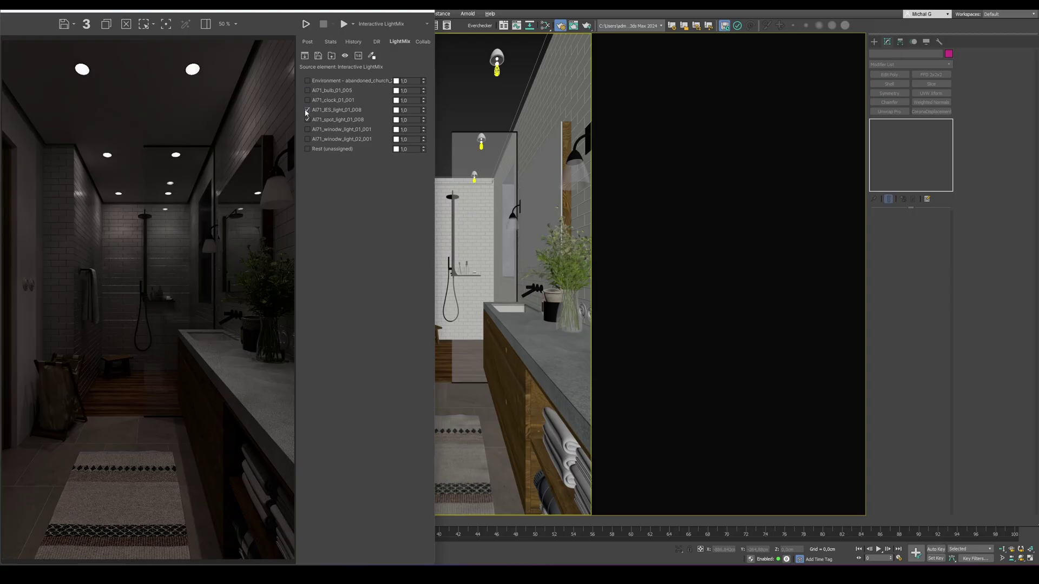
{"action": "left_click", "coordinate": [307, 111]}
{"action": "left_click", "coordinate": [308, 119]}
{"action": "left_click", "coordinate": [308, 110]}
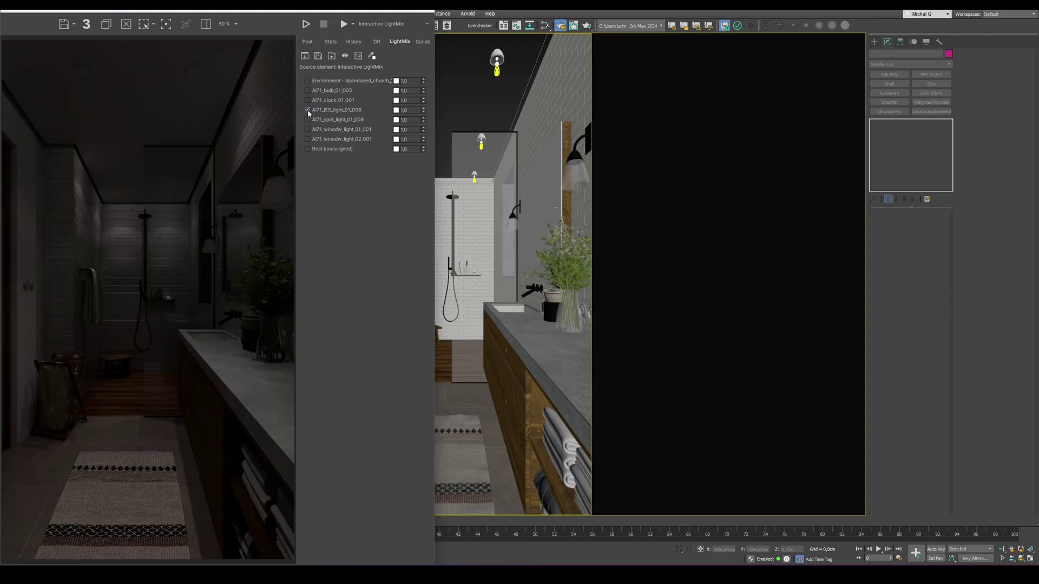
{"action": "left_click", "coordinate": [308, 119]}
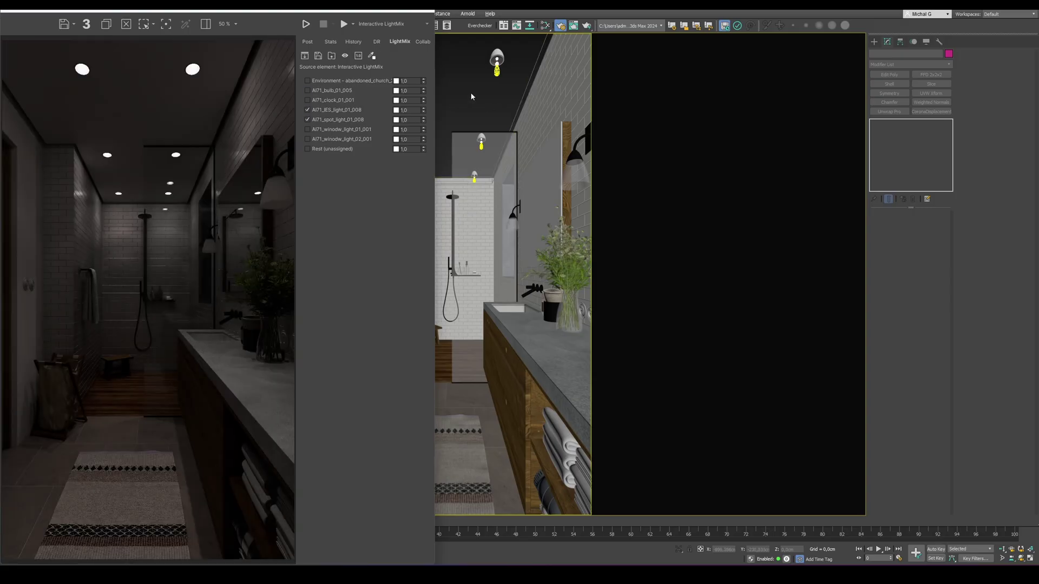
Isolate the ceiling spotlight fixtures with their lights and show one fixture close up in the front view.
{"action": "left_click", "coordinate": [388, 10]}
{"action": "left_click", "coordinate": [372, 24]}
{"action": "left_click", "coordinate": [371, 34]}
{"action": "key", "text": "alt+q"}
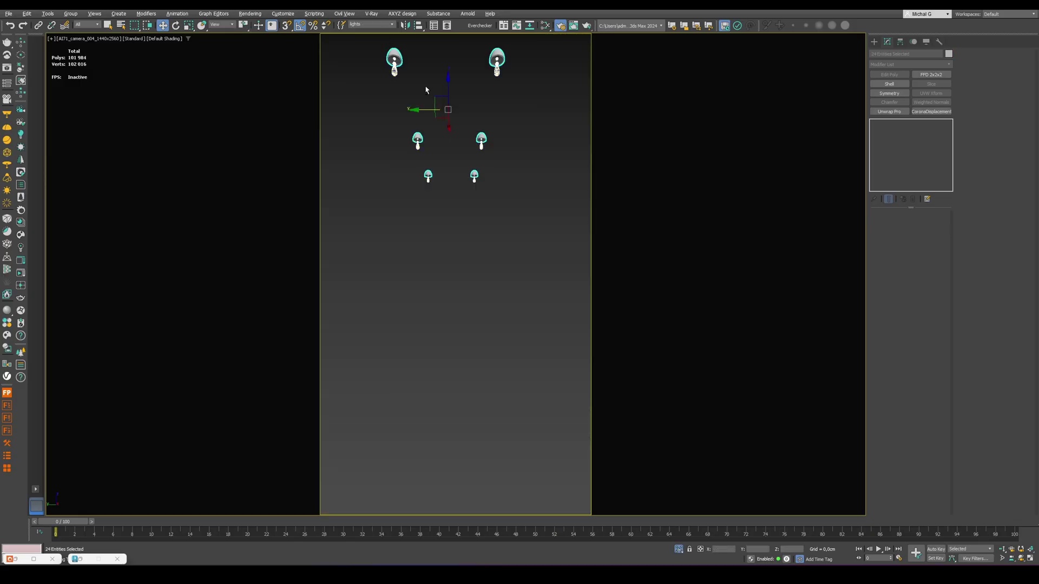
{"action": "key", "text": "alt+w"}
{"action": "left_click", "coordinate": [343, 345]}
{"action": "key", "text": "alt+w"}
{"action": "left_click_drag", "start_coordinate": [356, 298], "coordinate": [356, 298]}
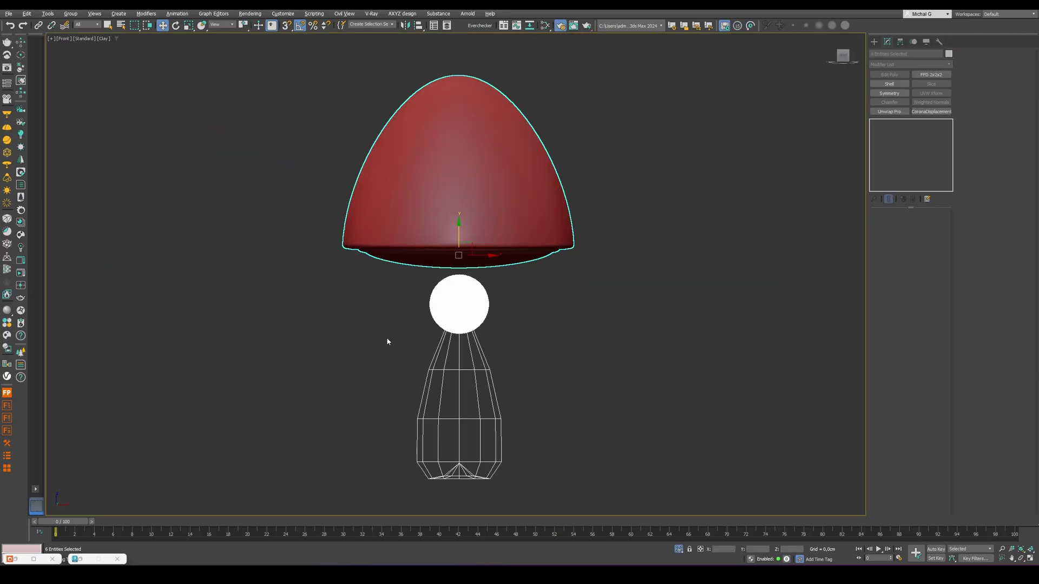
Select the spherical IES light below the fixture and inspect the fixture in wireframe and shaded display.
{"action": "left_click", "coordinate": [462, 303]}
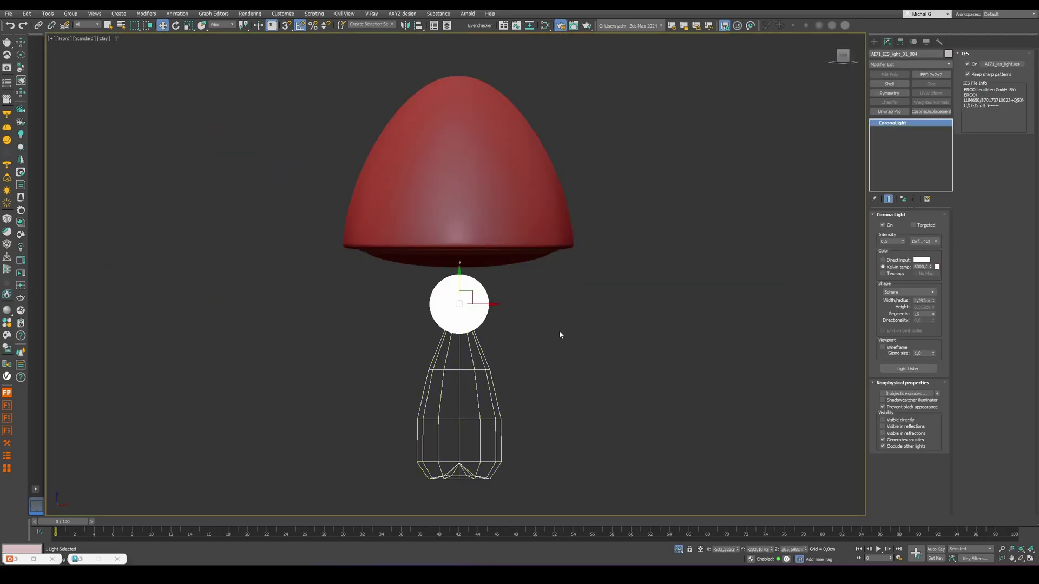
{"action": "key", "text": "F3"}
{"action": "key", "text": "F3"}
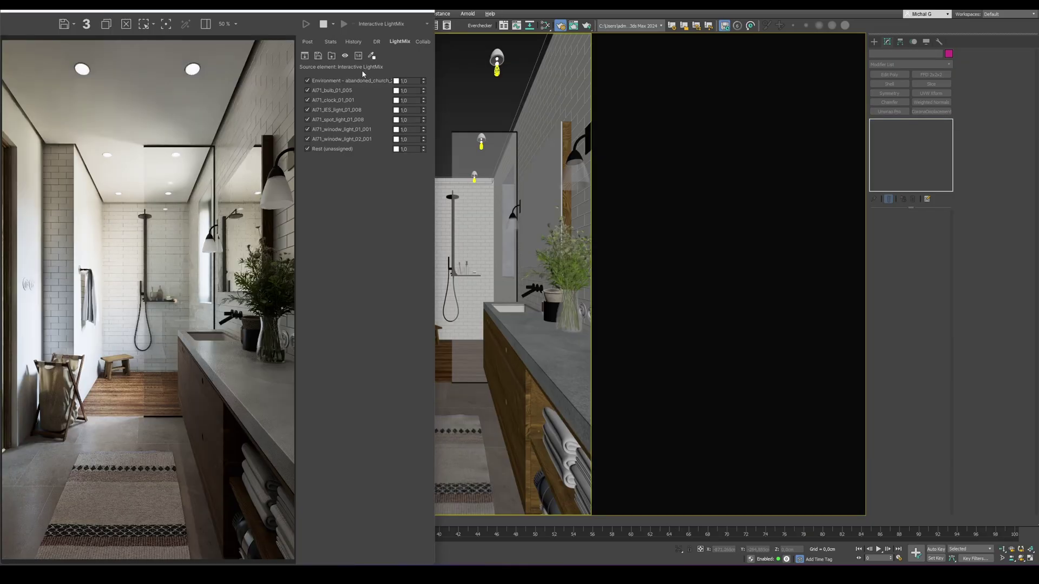
Disable all LightMix lights except AI71_IES_light_01_008 and select its lights in the scene.
{"action": "left_click", "coordinate": [345, 55]}
{"action": "left_click", "coordinate": [248, 297]}
{"action": "left_click", "coordinate": [307, 110]}
{"action": "right_click", "coordinate": [326, 109]}
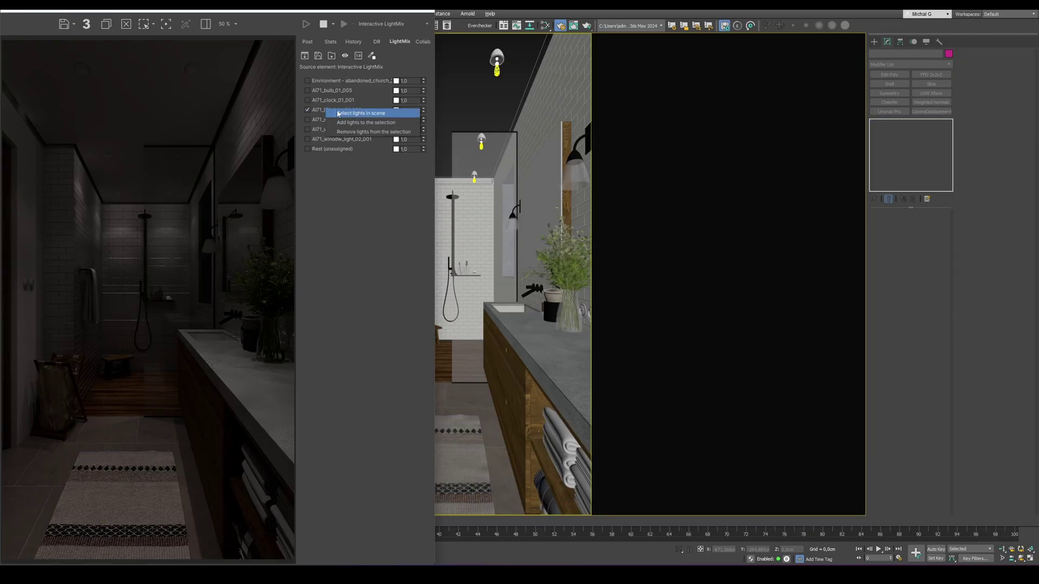
{"action": "left_click", "coordinate": [337, 114]}
Switch the selected IES lights' color to direct input and set it to pure green.
{"action": "left_click", "coordinate": [882, 259]}
{"action": "left_click", "coordinate": [917, 261]}
{"action": "left_click", "coordinate": [734, 169]}
{"action": "left_click_drag", "start_coordinate": [782, 228], "coordinate": [783, 167]}
{"action": "left_click", "coordinate": [869, 242]}
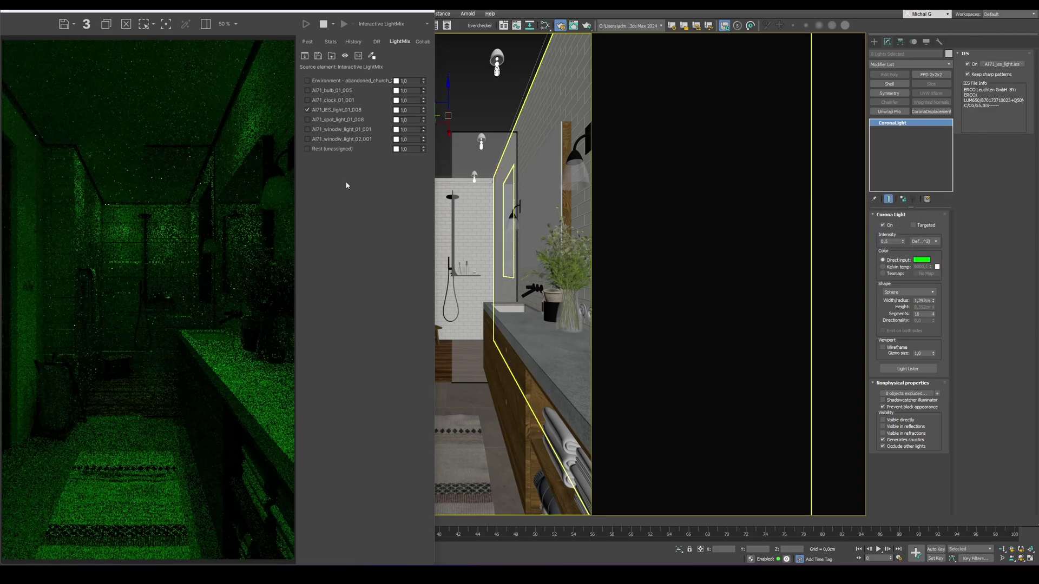
Tint AI71_IES_light_01_008 magenta (FF00FF) in the LightMix and raise its intensity to 20.
{"action": "left_click", "coordinate": [396, 110]}
{"action": "left_click_drag", "start_coordinate": [198, 197], "coordinate": [459, 202]}
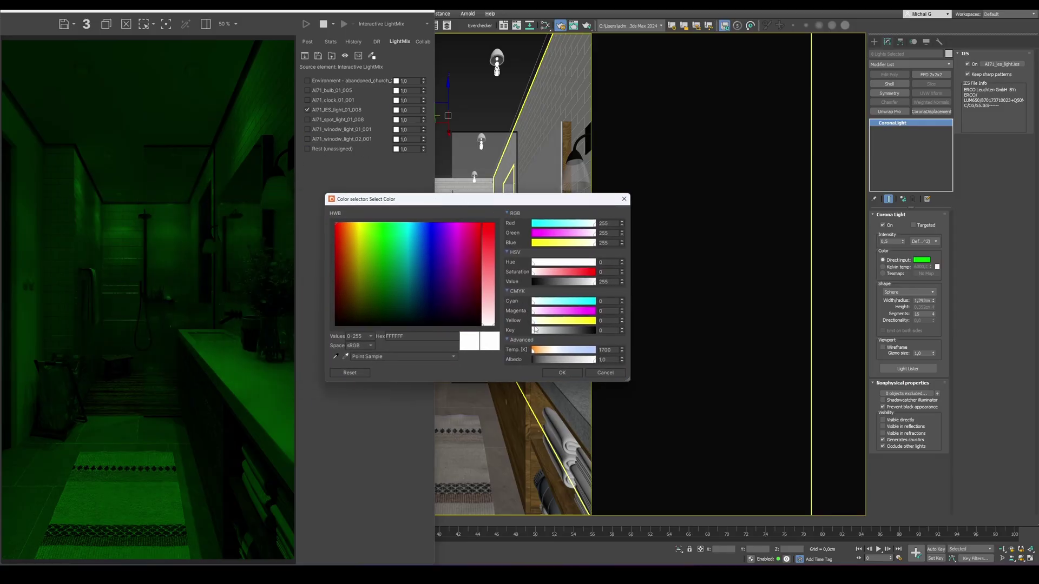
{"action": "left_click_drag", "start_coordinate": [557, 312], "coordinate": [606, 312]}
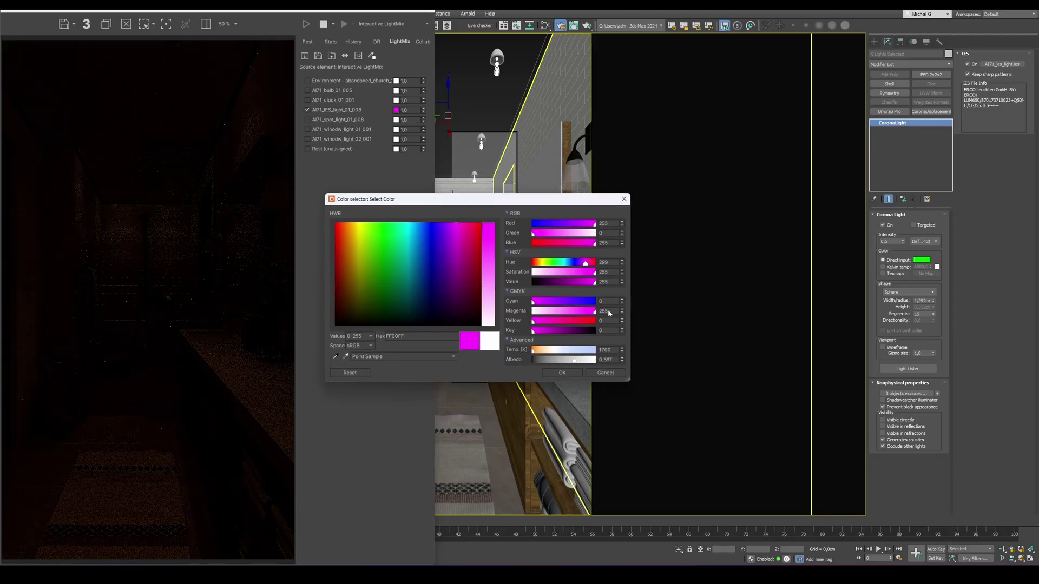
{"action": "double_click", "coordinate": [408, 113]}
{"action": "type", "text": "20"}
{"action": "key", "text": "Return"}
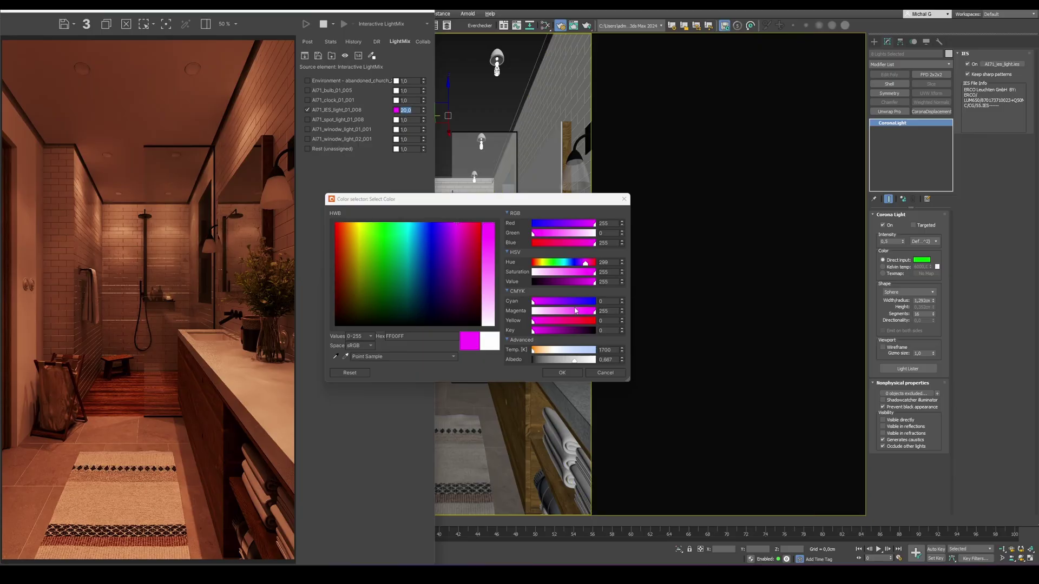
{"action": "left_click", "coordinate": [547, 372]}
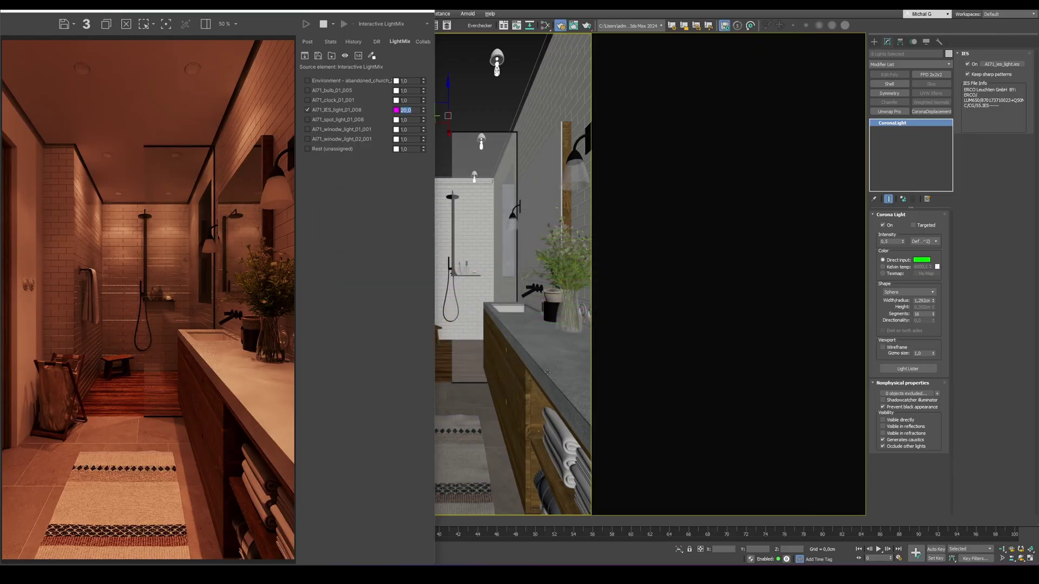
Reset the AI71_IES_light_01_008 intensity and color to their defaults and re-enable all LightMix lights.
{"action": "right_click", "coordinate": [424, 110]}
{"action": "right_click", "coordinate": [397, 110]}
{"action": "left_click", "coordinate": [343, 55]}
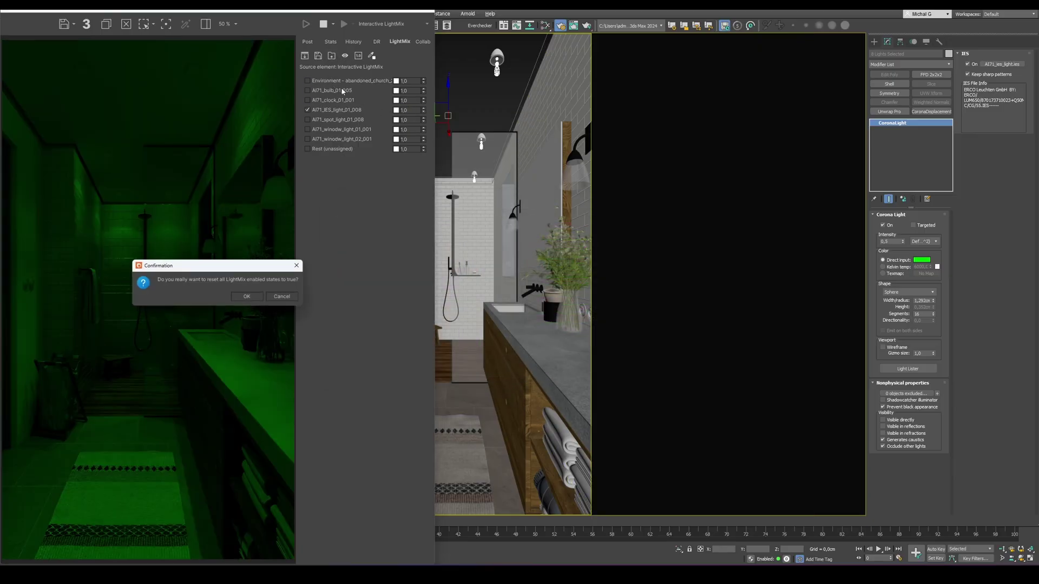
{"action": "left_click", "coordinate": [246, 296]}
Switch the selected IES lights back to Kelvin temperature color and set their intensity to 0,005.
{"action": "left_click", "coordinate": [904, 268]}
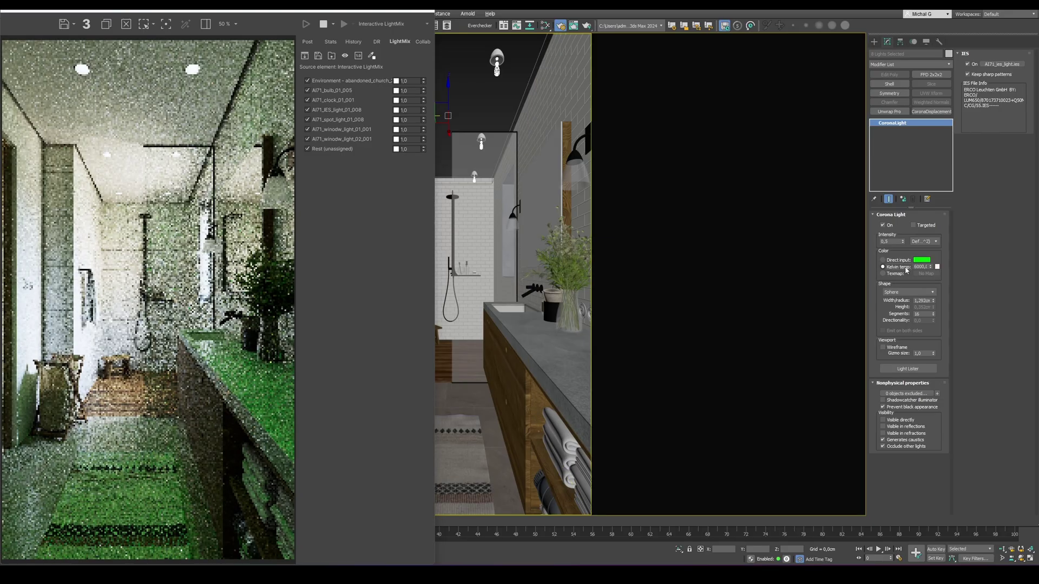
{"action": "double_click", "coordinate": [888, 241]}
{"action": "type", "text": "0,005"}
{"action": "key", "text": "Return"}
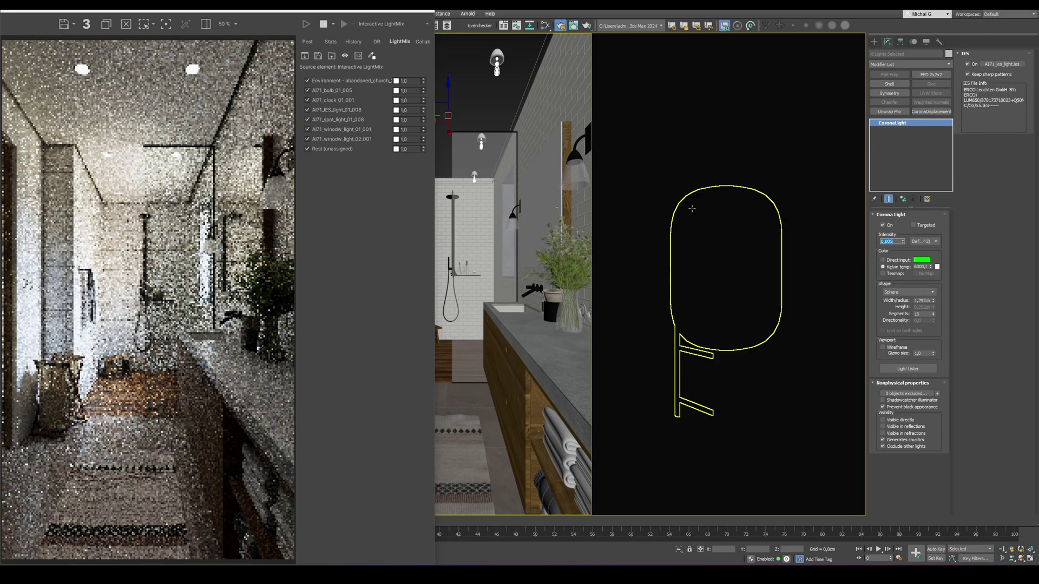
Set the LightMix intensity of AI71_IES_light_01_008 to 99.
{"action": "double_click", "coordinate": [403, 110]}
{"action": "type", "text": "99"}
{"action": "key", "text": "Return"}
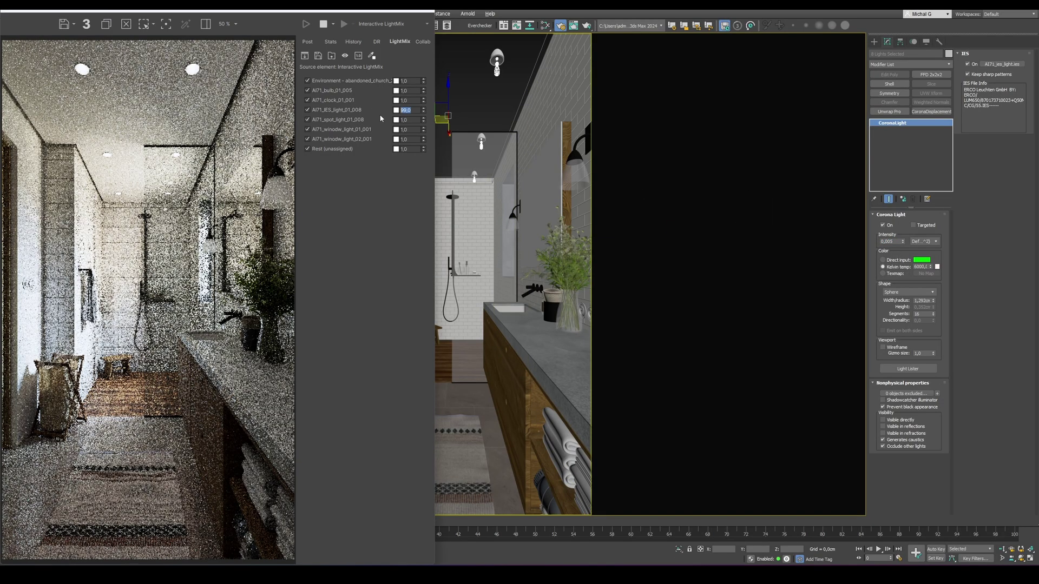
Turn off every LightMix entry except AI71_IES_light_01_008.
{"action": "left_click", "coordinate": [344, 56]}
{"action": "left_click", "coordinate": [248, 296]}
{"action": "left_click", "coordinate": [308, 110]}
Render only a region around the washbasin and countertop, and open the post-processing settings for the enlarged result.
{"action": "left_click_drag", "start_coordinate": [153, 261], "coordinate": [265, 384]}
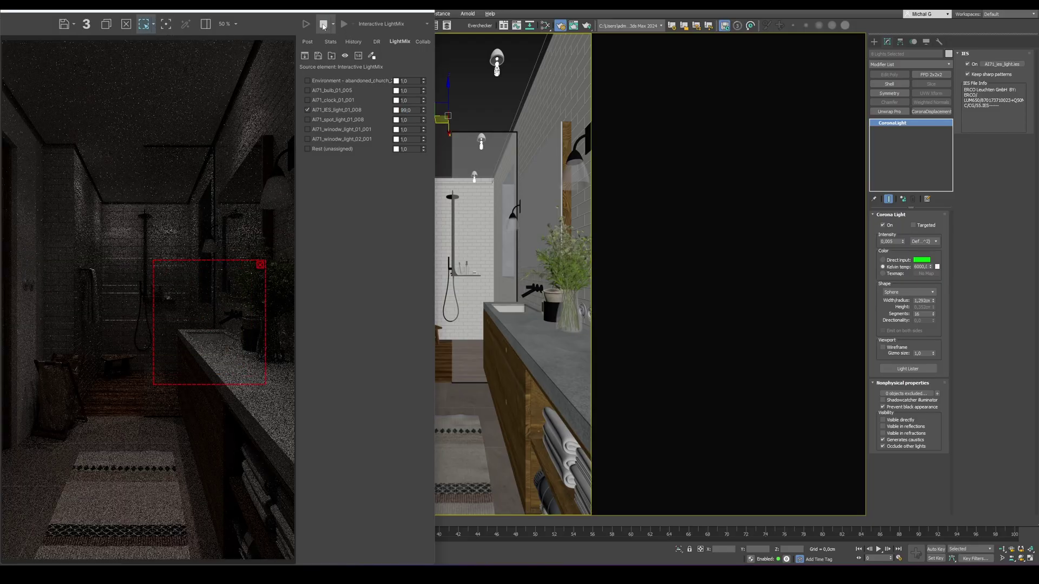
{"action": "left_click", "coordinate": [345, 24]}
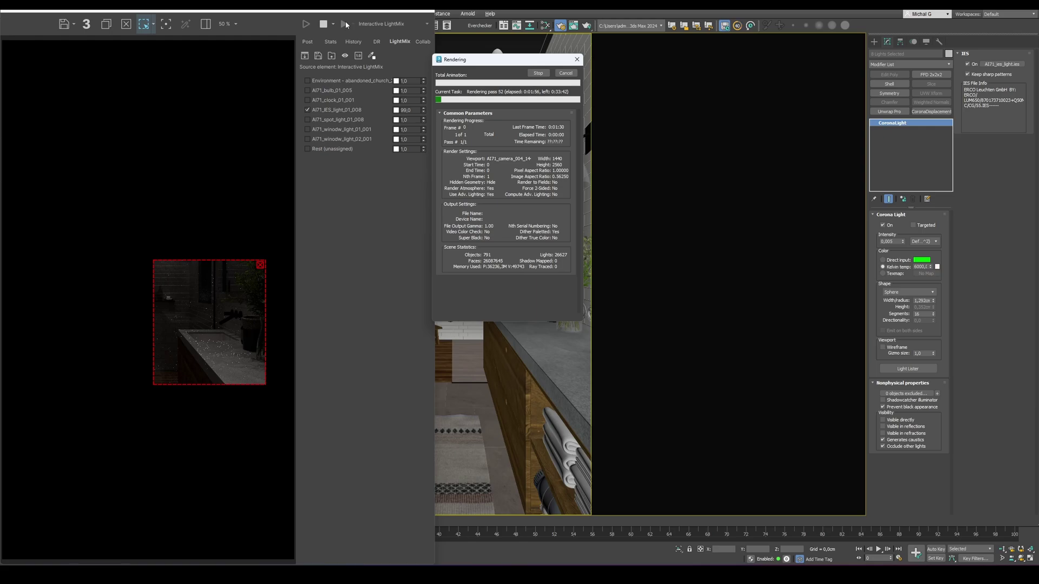
{"action": "scroll", "coordinate": [242, 346], "scroll_direction": "up", "scroll_amount": 2}
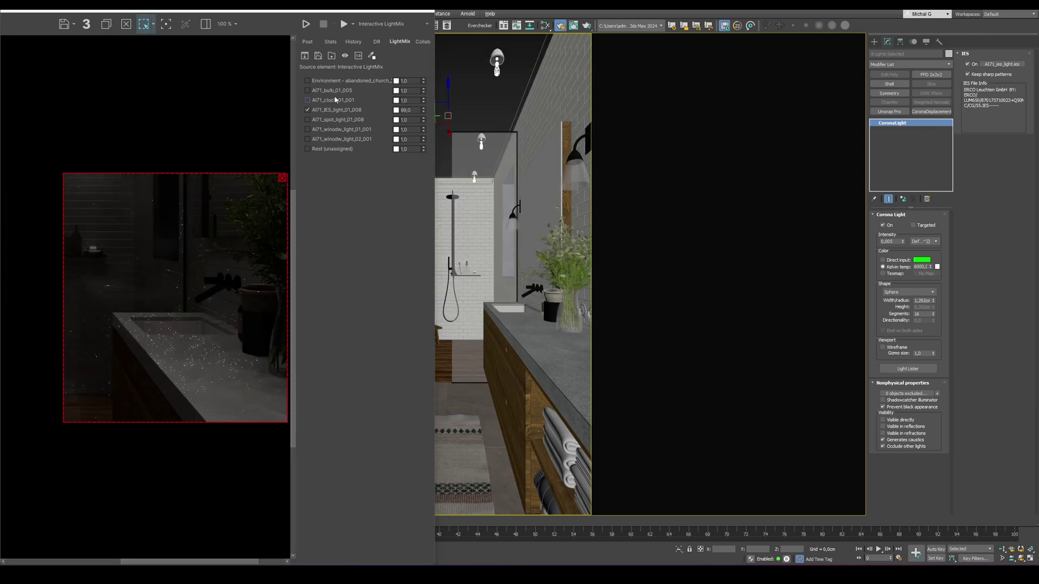
{"action": "left_click", "coordinate": [307, 41]}
{"action": "left_click_drag", "start_coordinate": [424, 310], "coordinate": [427, 220]}
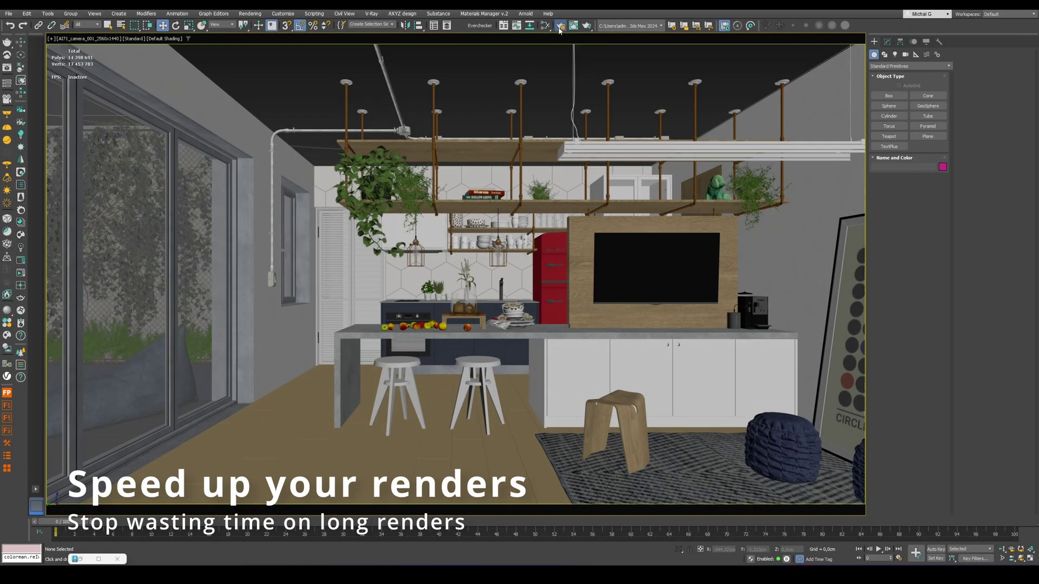
Review the kitchen scene's rendering limits, denoising and image filter in the render setup, and start the render.
{"action": "left_click", "coordinate": [559, 27]}
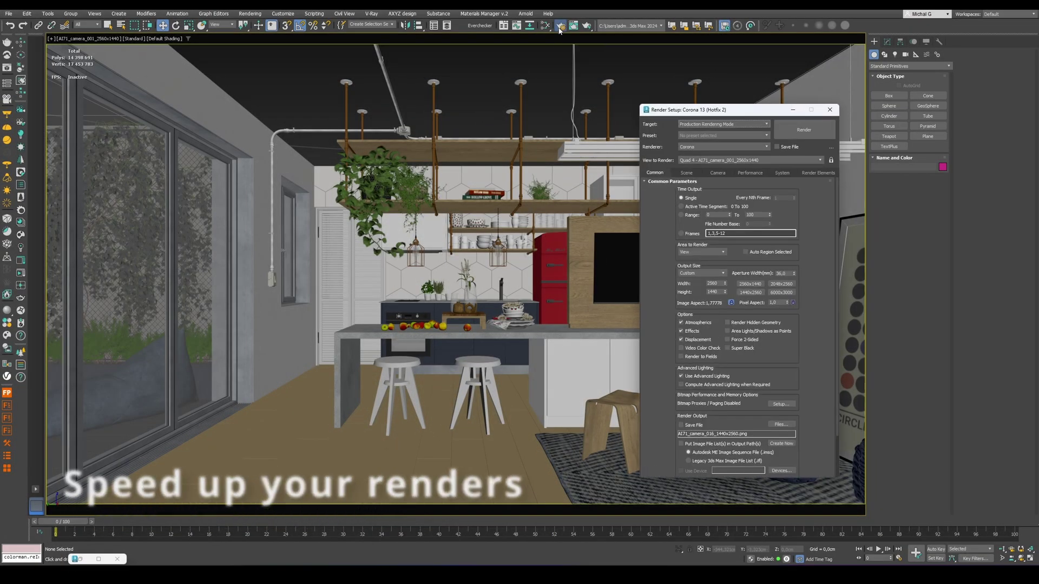
{"action": "left_click", "coordinate": [686, 173]}
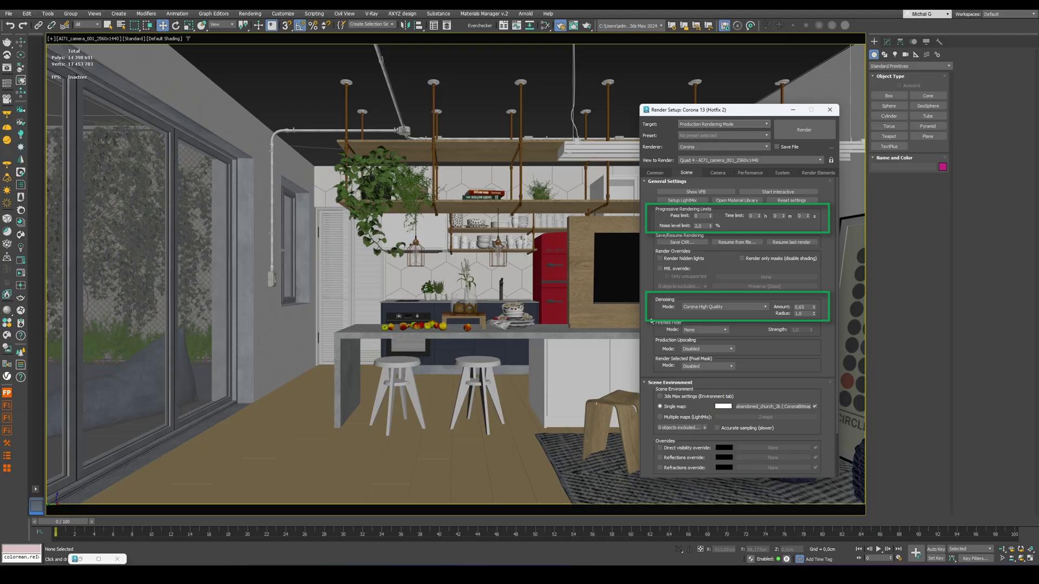
{"action": "left_click", "coordinate": [780, 172]}
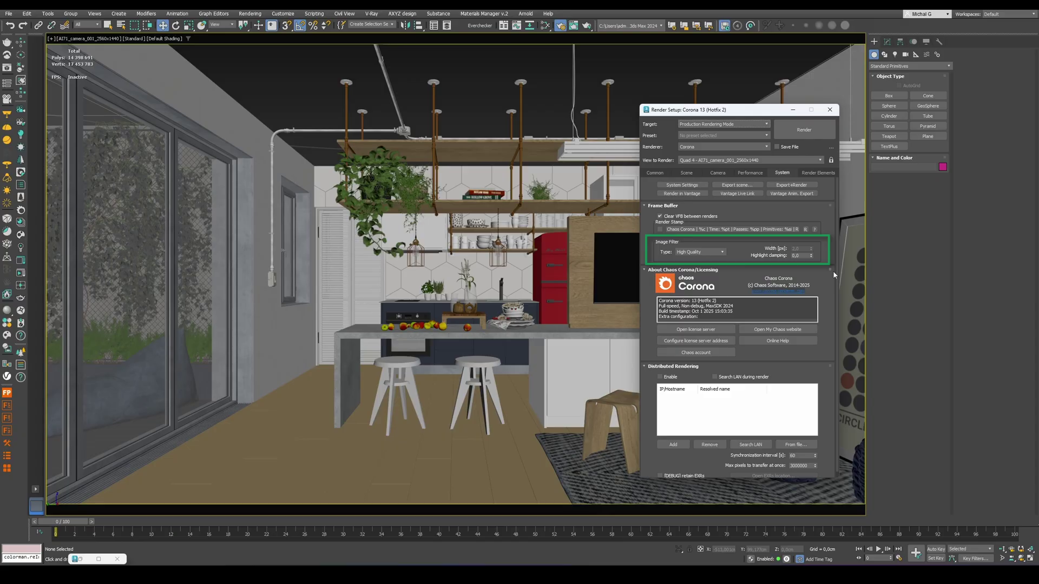
{"action": "left_click", "coordinate": [804, 131]}
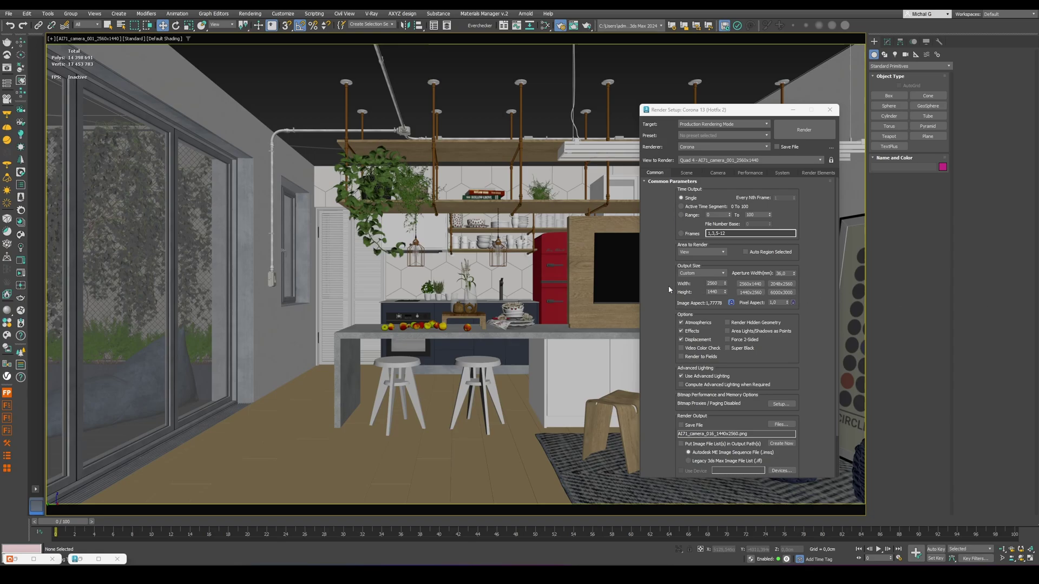
Set the render output height to 2880 with the image aspect locked, giving 5120 x 2880.
{"action": "double_click", "coordinate": [712, 292]}
{"action": "type", "text": "2880"}
{"action": "key", "text": "Return"}
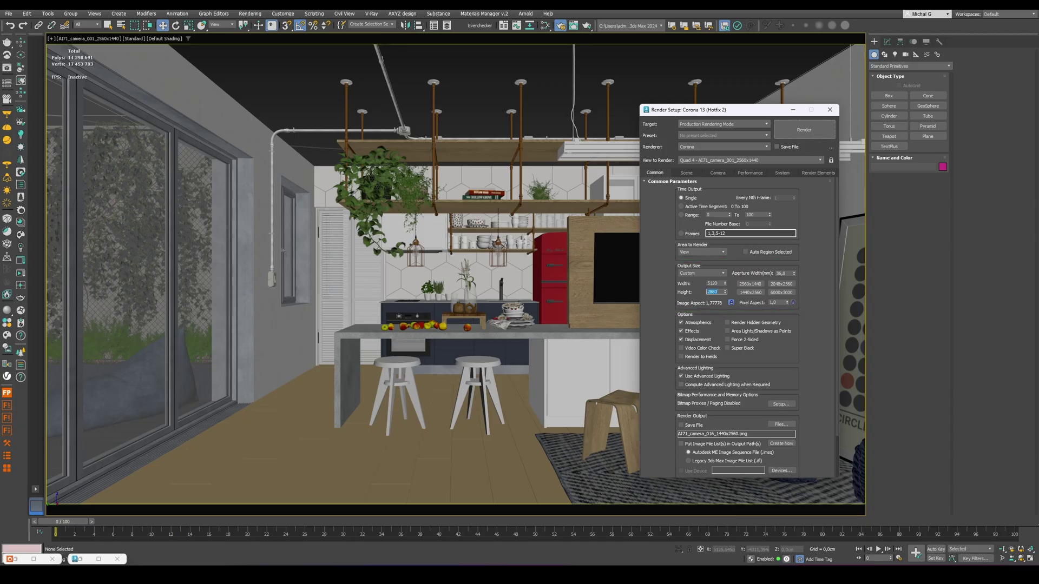
Set denoising to Intel CPU / GPU AI (speed-quality hybrid) with amount 1,0 and enter a time limit in minutes.
{"action": "left_click", "coordinate": [686, 173]}
{"action": "left_click", "coordinate": [714, 307]}
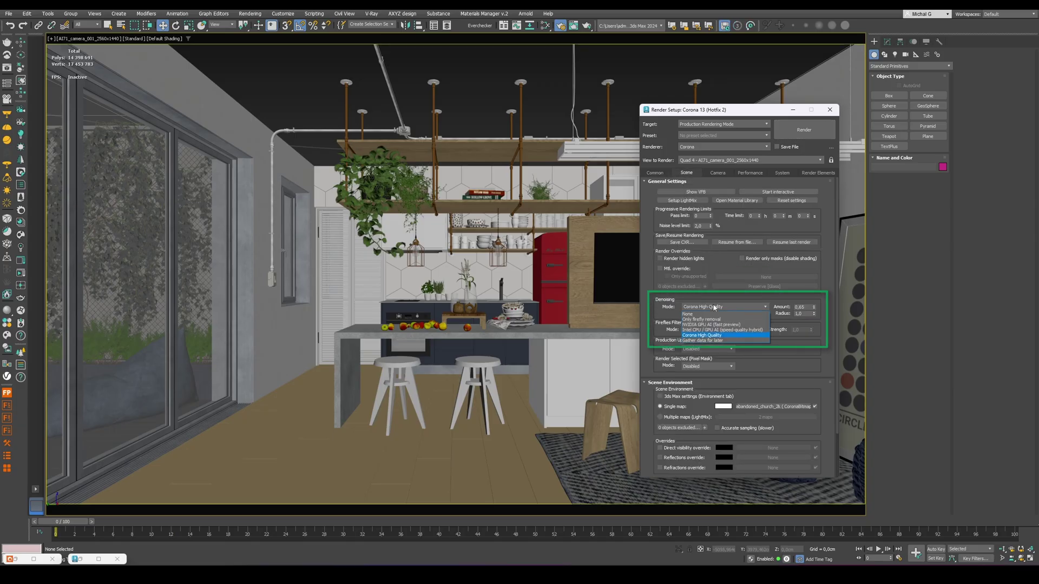
{"action": "left_click", "coordinate": [717, 330]}
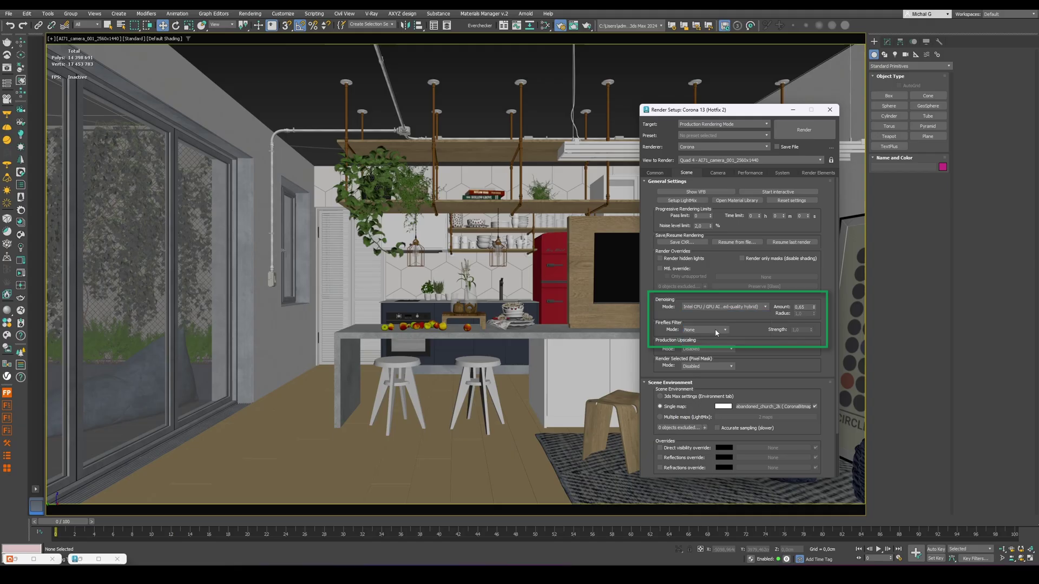
{"action": "double_click", "coordinate": [805, 306]}
{"action": "double_click", "coordinate": [777, 216]}
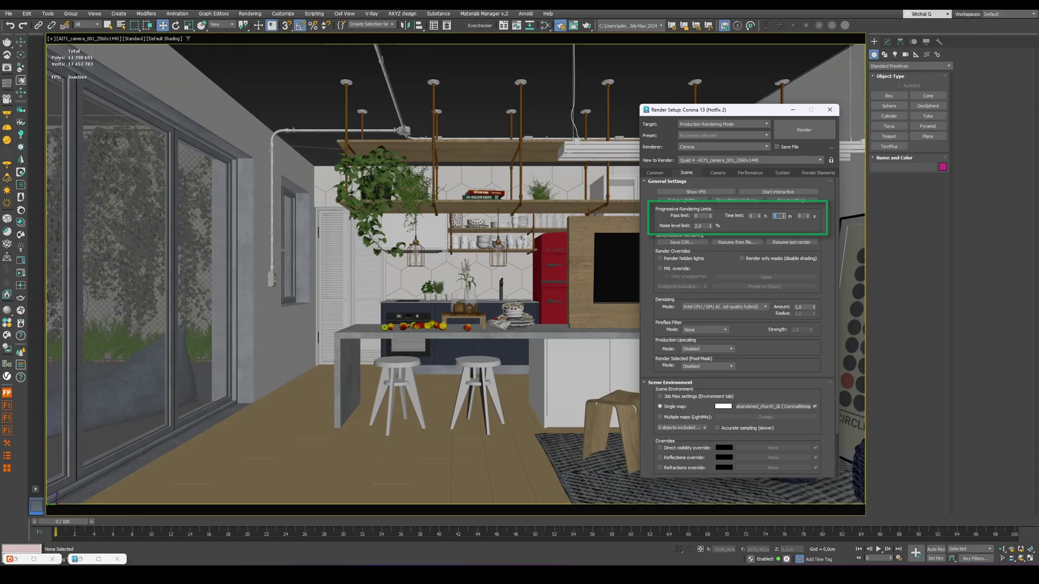
Change the image filter type to Tent and start the production render.
{"action": "left_click", "coordinate": [781, 173]}
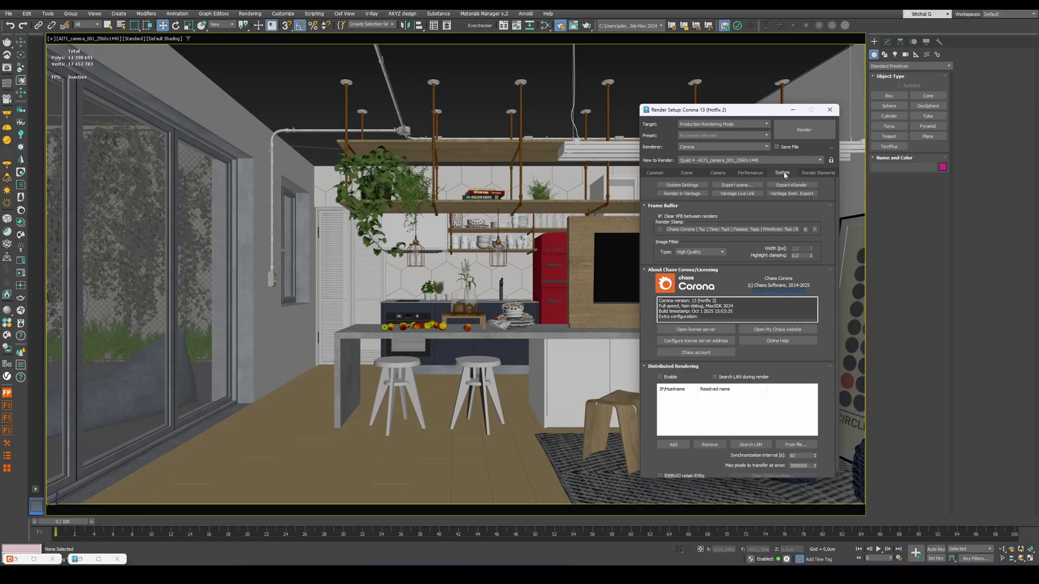
{"action": "left_click", "coordinate": [717, 252]}
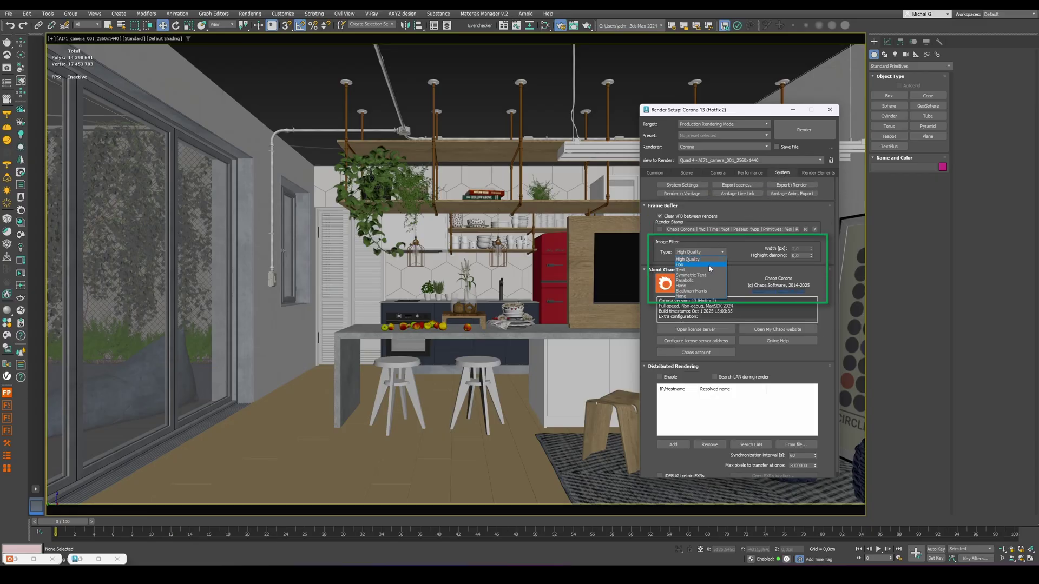
{"action": "left_click", "coordinate": [685, 270]}
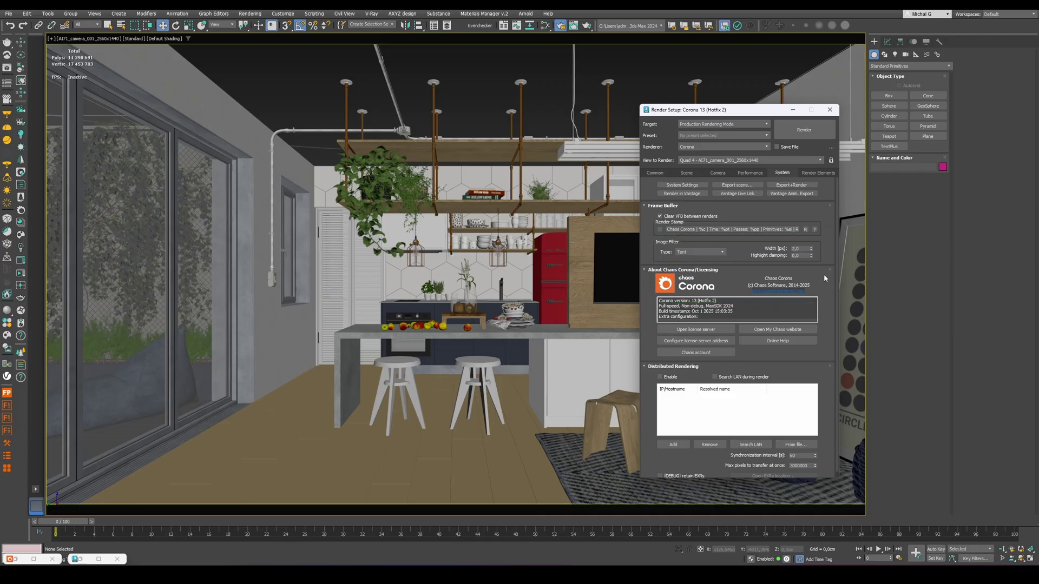
{"action": "left_click", "coordinate": [804, 129]}
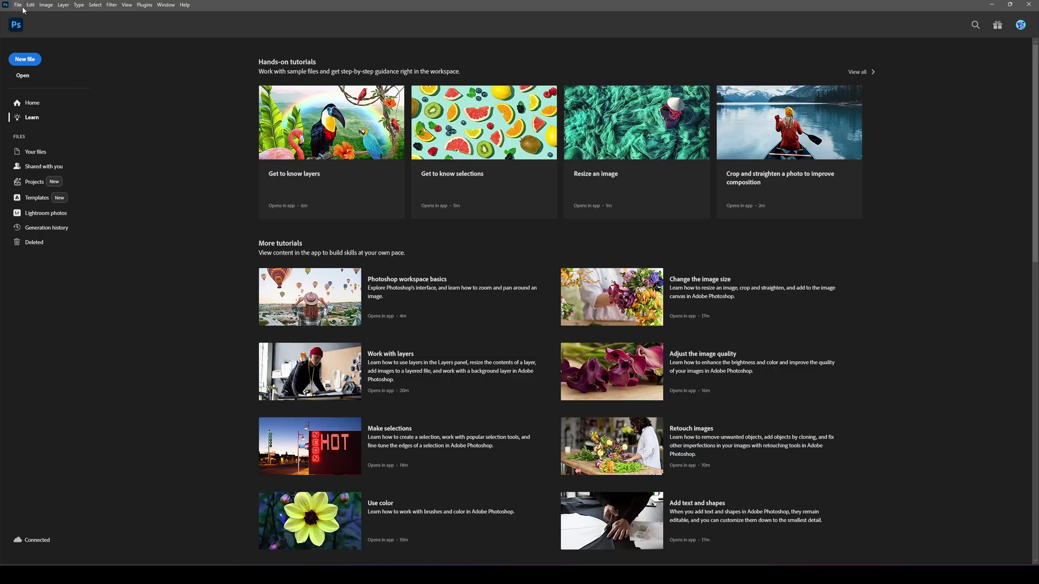
In Photoshop, create a 5120 x 2880 px document from the clipboard preset and paste the rendered kitchen image.
{"action": "left_click", "coordinate": [20, 6]}
{"action": "left_click", "coordinate": [27, 17]}
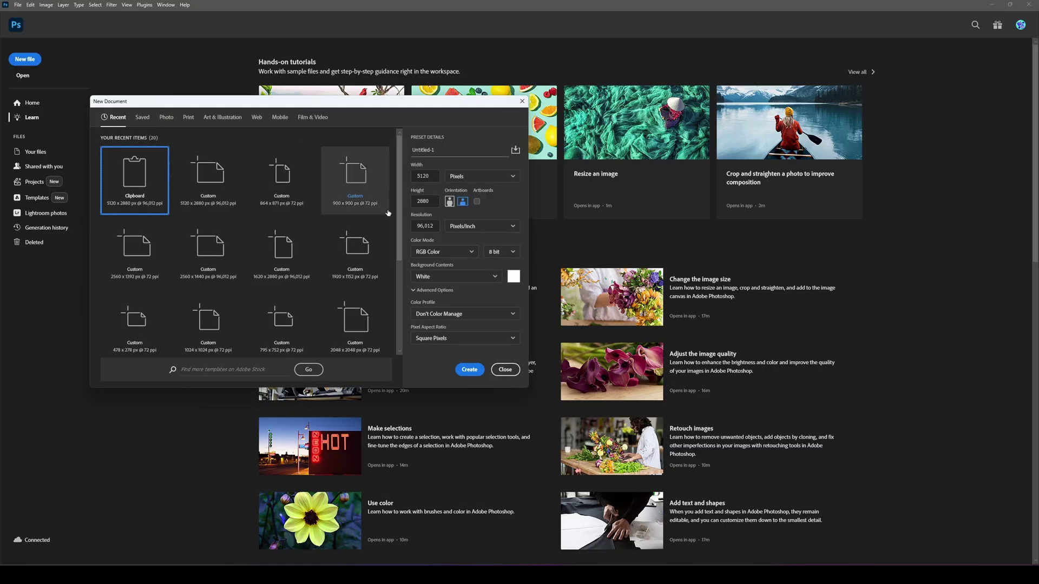
{"action": "left_click", "coordinate": [468, 368]}
{"action": "key", "text": "ctrl+v"}
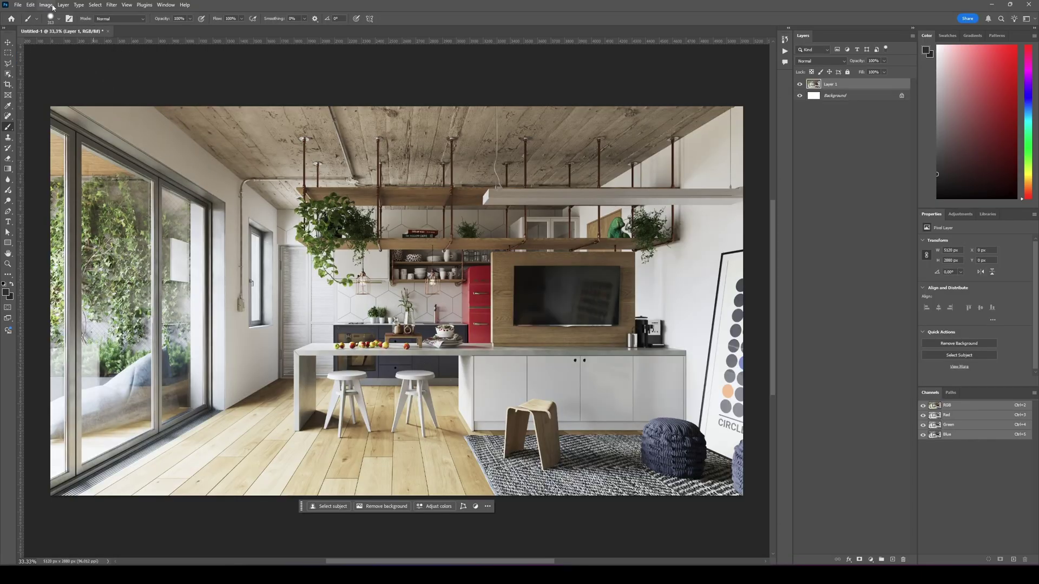
Resize the image to 2560 x 1440 px using Bicubic Sharper (reduction) resampling.
{"action": "left_click", "coordinate": [46, 4]}
{"action": "left_click", "coordinate": [58, 66]}
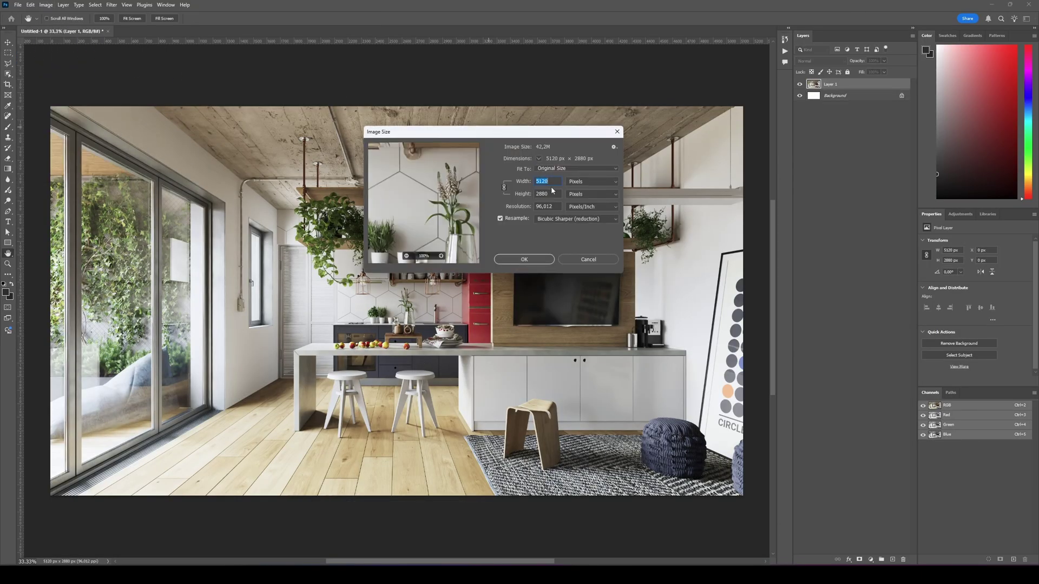
{"action": "type", "text": "2560"}
{"action": "left_click", "coordinate": [583, 219]}
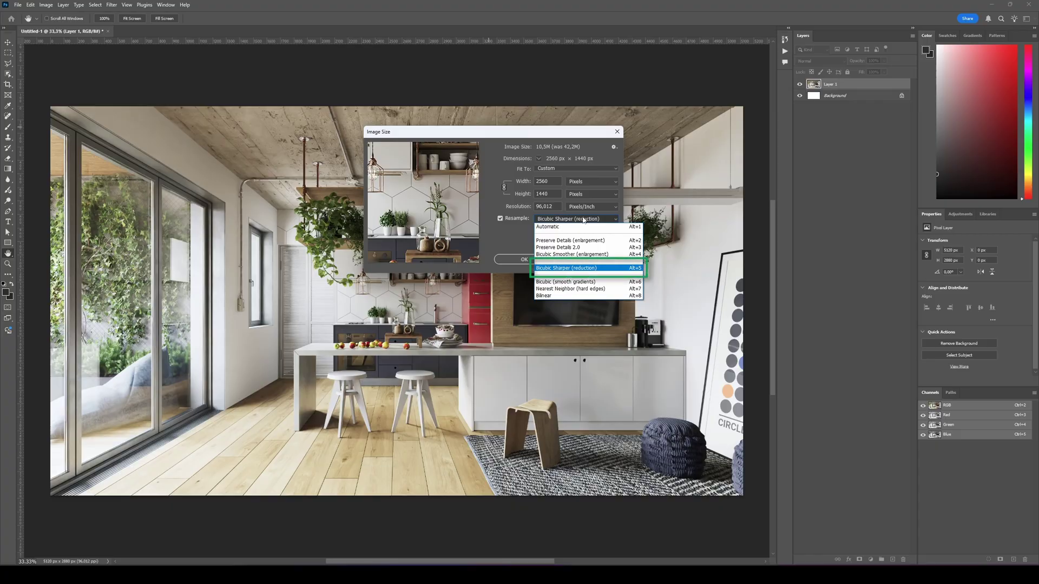
{"action": "left_click", "coordinate": [583, 219]}
{"action": "left_click", "coordinate": [533, 259]}
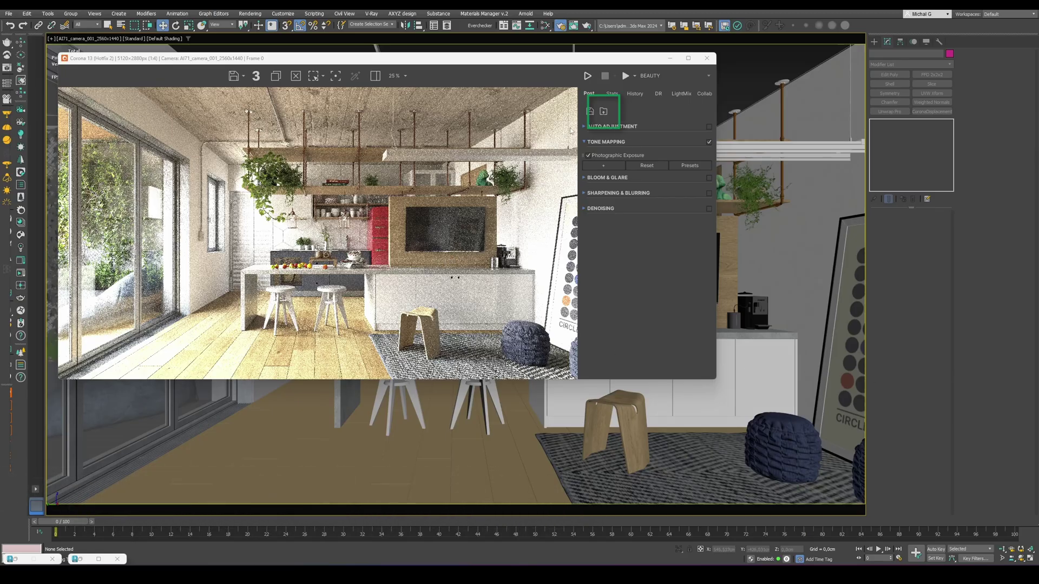
In 3ds Max, load AI71_postprocess_corona.conf into the Corona frame buffer and turn off ACES OT, White Balance and Contrast.
{"action": "left_click", "coordinate": [602, 114]}
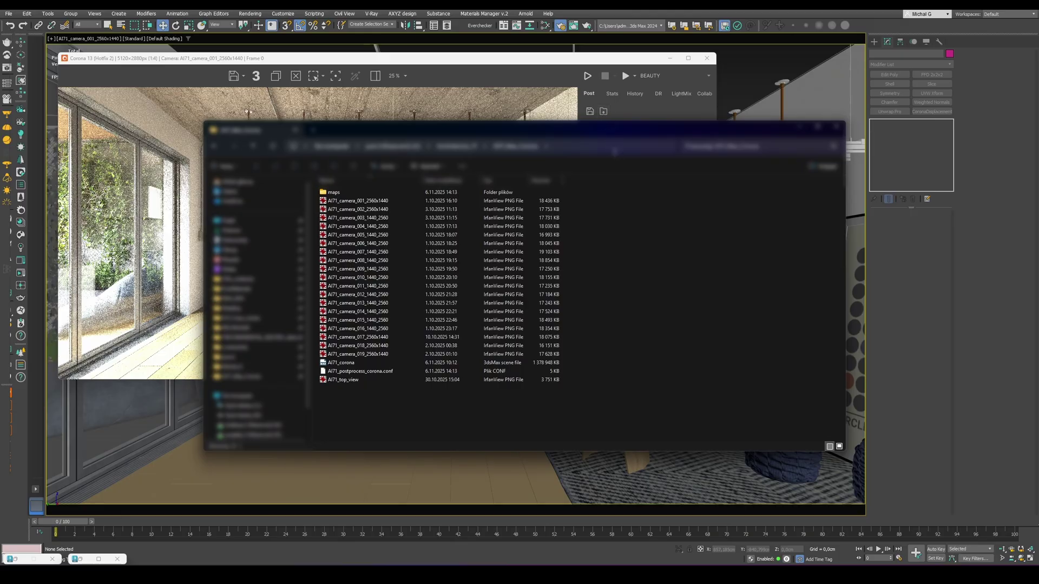
{"action": "double_click", "coordinate": [346, 372]}
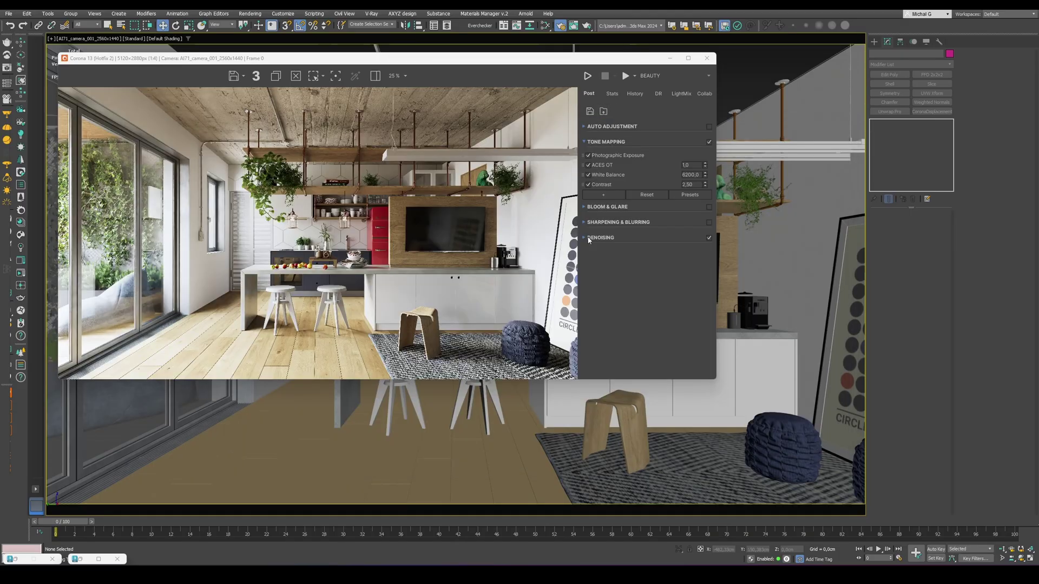
{"action": "left_click", "coordinate": [588, 165]}
{"action": "left_click", "coordinate": [588, 175]}
{"action": "left_click", "coordinate": [588, 184]}
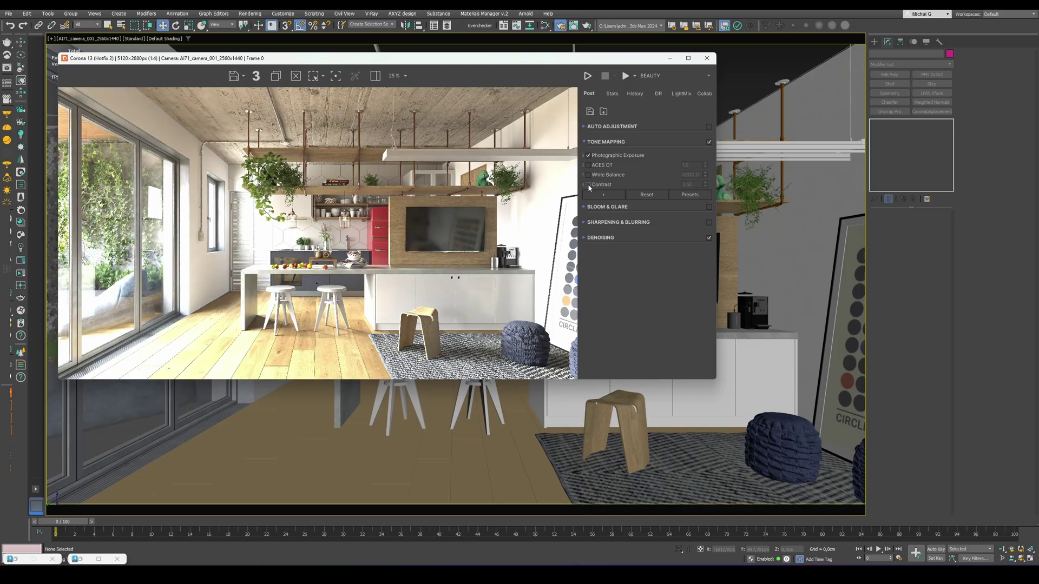
Toggle Photographic Exposure off and back on, and select the scene camera to view its photographic parameters.
{"action": "left_click", "coordinate": [588, 155]}
{"action": "left_click", "coordinate": [588, 156]}
{"action": "left_click", "coordinate": [96, 35]}
{"action": "left_click", "coordinate": [86, 195]}
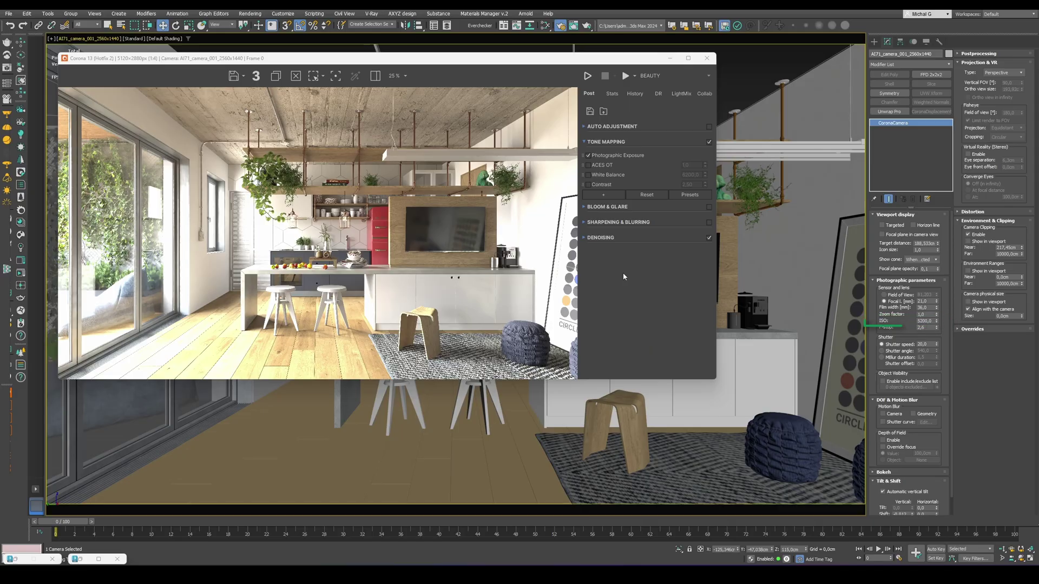
Turn on ACES OT in tone mapping, try a lower value of 0,804, and bring it back to 1,0.
{"action": "left_click", "coordinate": [588, 165]}
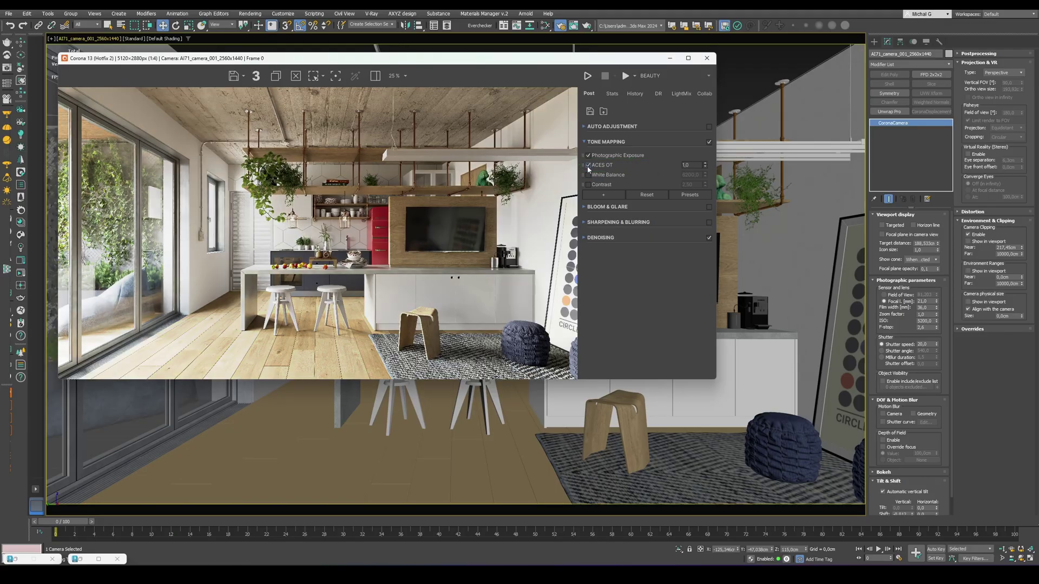
{"action": "mouse_move", "coordinate": [705, 167]}
{"action": "left_mouse_down"}
{"action": "mouse_move", "coordinate": [703, 219]}
{"action": "mouse_move", "coordinate": [706, 165]}
{"action": "left_mouse_up"}
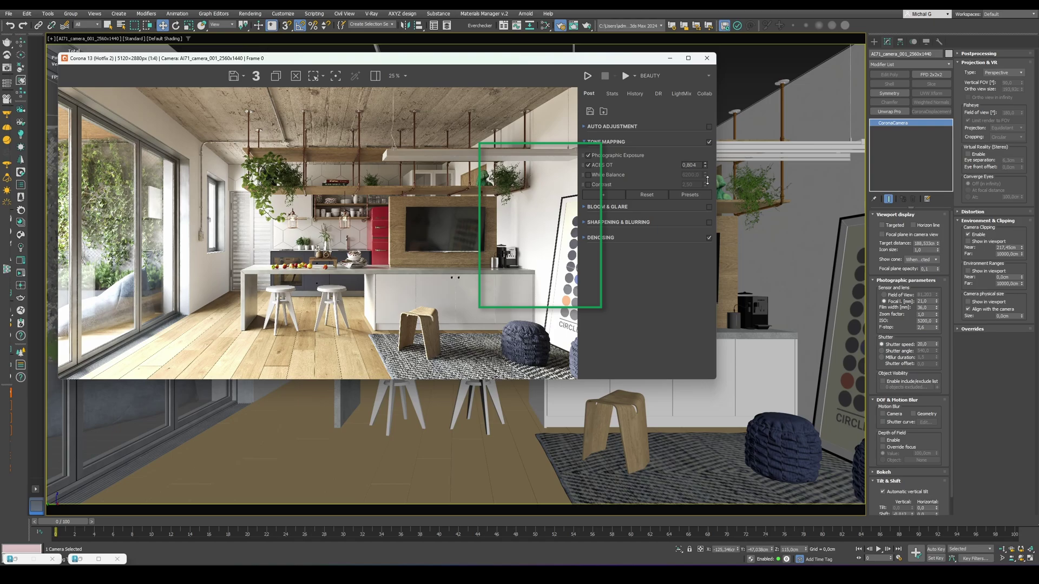
{"action": "left_click_drag", "start_coordinate": [707, 179], "coordinate": [711, 155]}
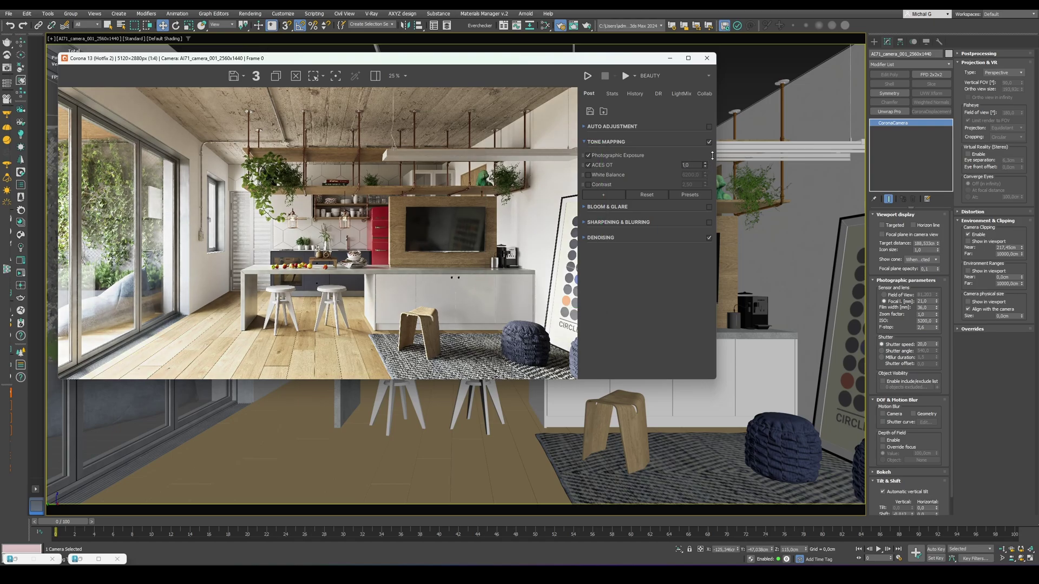
Turn on White Balance in tone mapping, try other temperatures and set it to 6200.
{"action": "left_click", "coordinate": [588, 175]}
{"action": "left_click_drag", "start_coordinate": [707, 175], "coordinate": [709, 55]}
{"action": "double_click", "coordinate": [693, 174]}
{"action": "type", "text": "6200"}
{"action": "key", "text": "Return"}
Turn on Contrast in tone mapping, try other strengths and set it to 10.
{"action": "left_click", "coordinate": [588, 185]}
{"action": "left_click_drag", "start_coordinate": [705, 184], "coordinate": [707, 59]}
{"action": "left_click", "coordinate": [696, 183]}
{"action": "type", "text": "10"}
{"action": "key", "text": "Return"}
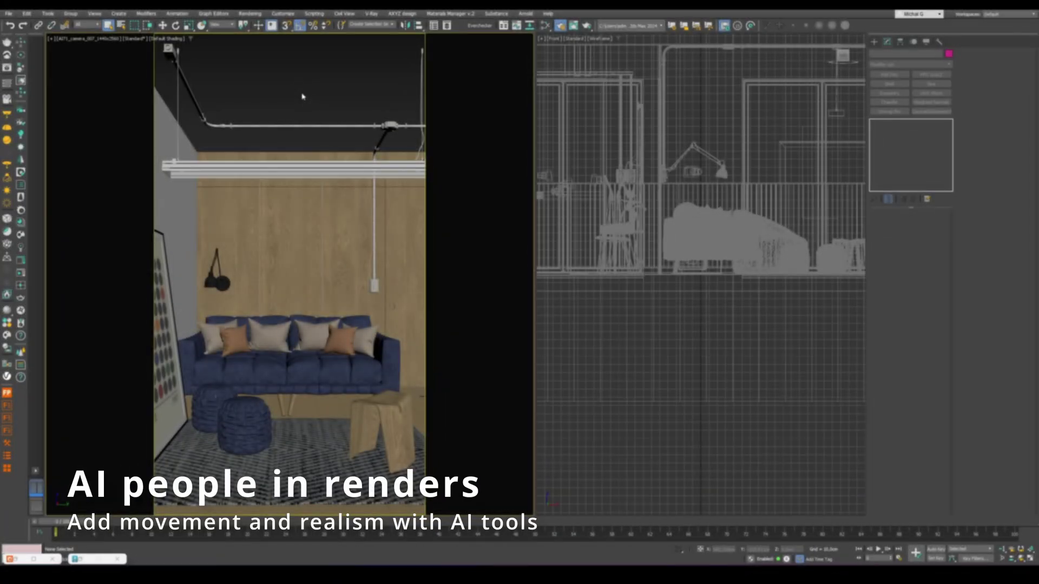
Import the Carol Sitting 005 figure from the sitting people models in Chaos Cosmos.
{"action": "left_click", "coordinate": [21, 236]}
{"action": "left_click", "coordinate": [548, 111]}
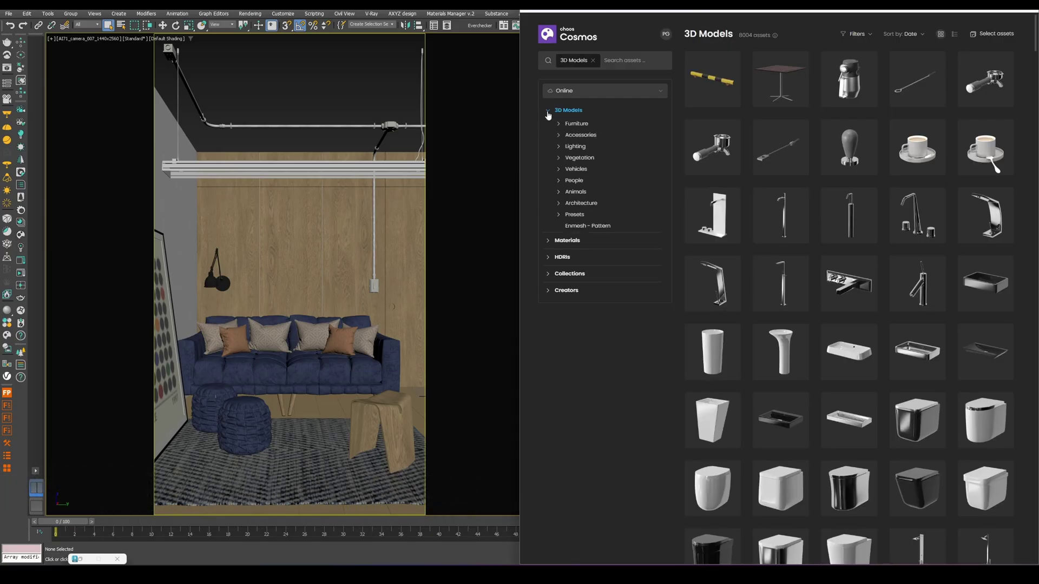
{"action": "left_click", "coordinate": [560, 181]}
{"action": "left_click", "coordinate": [578, 191]}
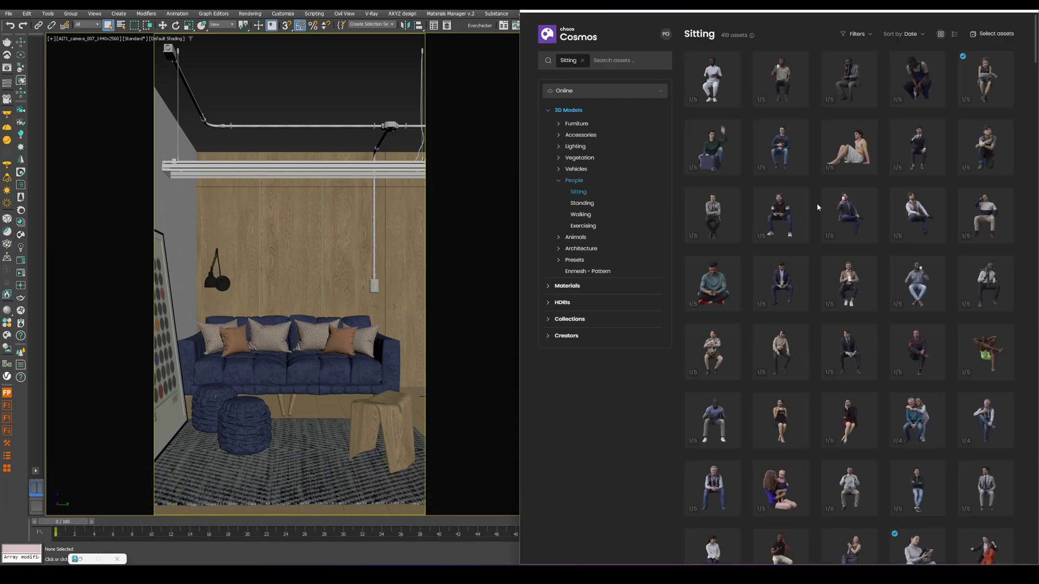
{"action": "scroll", "coordinate": [816, 205], "scroll_direction": "down", "scroll_amount": 5}
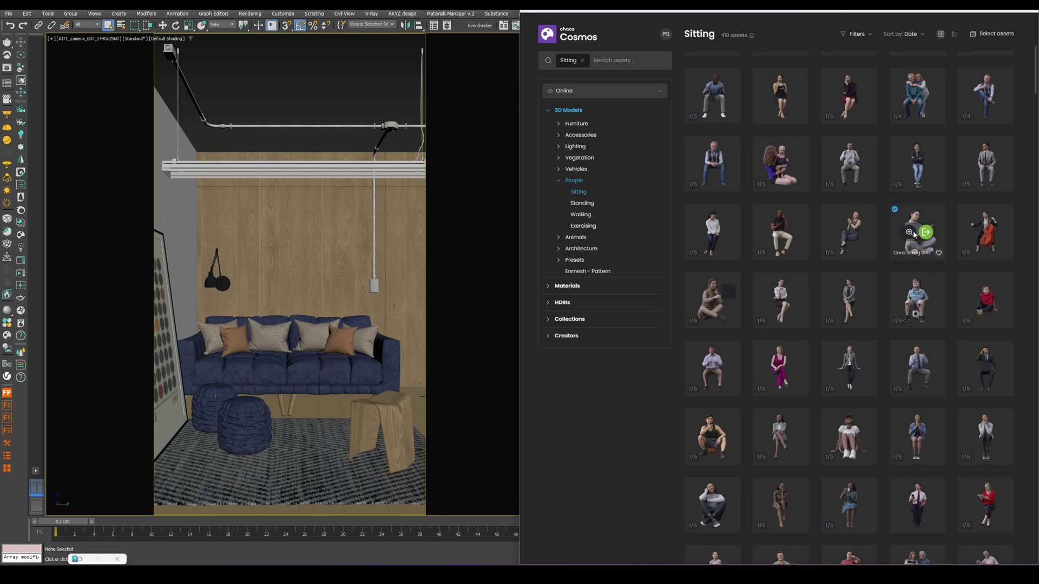
{"action": "left_click", "coordinate": [913, 231]}
{"action": "left_click", "coordinate": [942, 119]}
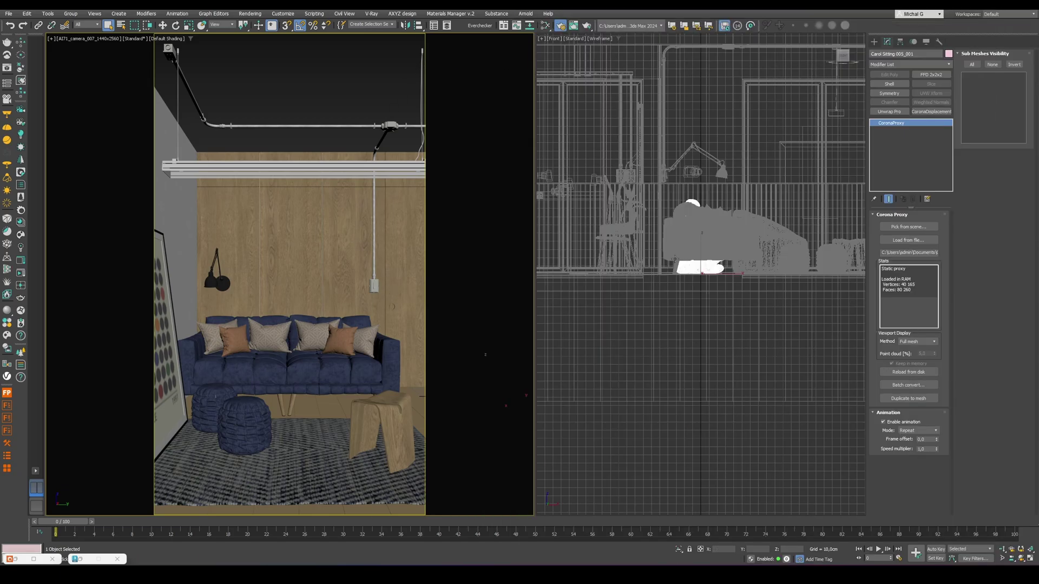
In a shaded top view, isolate the imported woman together with the blue sofa.
{"action": "key", "text": "alt+w"}
{"action": "key", "text": "t"}
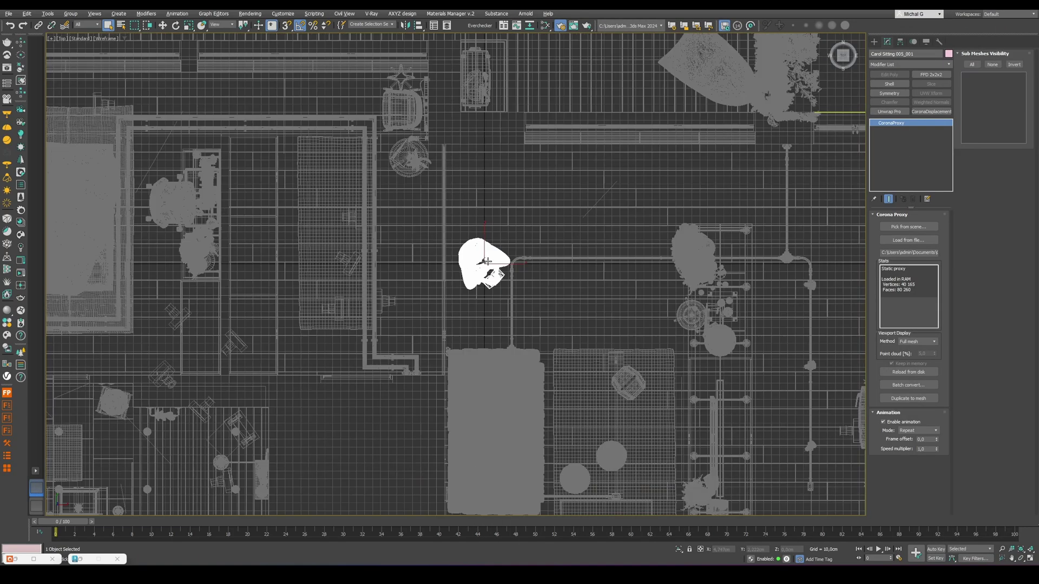
{"action": "left_click", "coordinate": [533, 408], "text": "ctrl"}
{"action": "key", "text": "alt+q"}
{"action": "key", "text": "F3"}
{"action": "left_click", "coordinate": [582, 337]}
{"action": "scroll", "coordinate": [582, 337], "scroll_direction": "down", "scroll_amount": 2}
{"action": "middle_click_drag", "start_coordinate": [564, 314], "coordinate": [546, 185]}
Move the woman onto the sofa seat in the top view and rotate her slightly.
{"action": "left_click", "coordinate": [501, 165]}
{"action": "key", "text": "w"}
{"action": "scroll", "coordinate": [502, 165], "scroll_direction": "up", "scroll_amount": 3}
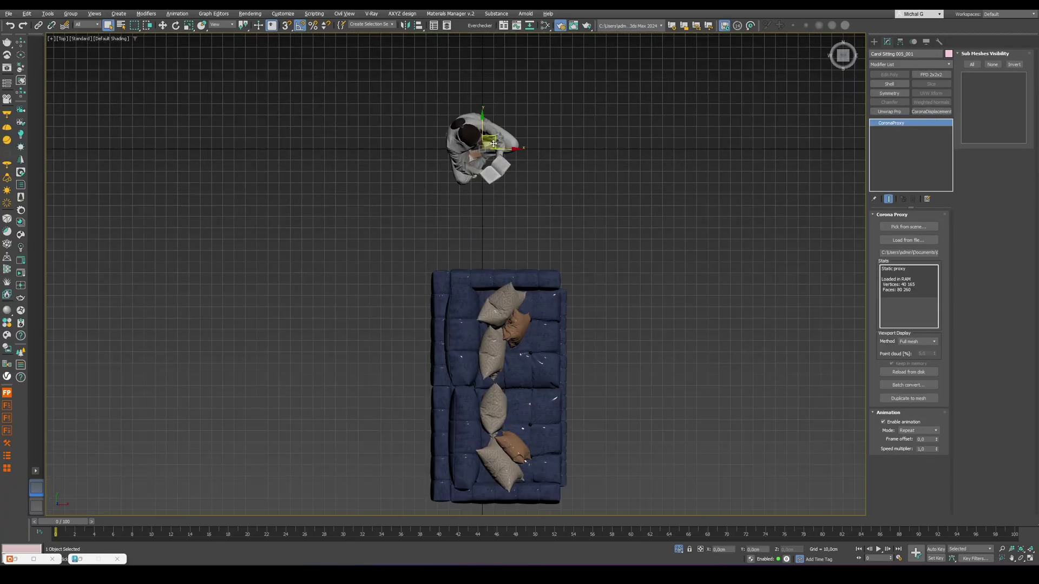
{"action": "left_click_drag", "start_coordinate": [492, 141], "coordinate": [543, 356]}
{"action": "scroll", "coordinate": [543, 366], "scroll_direction": "up", "scroll_amount": 4}
{"action": "key", "text": "e"}
{"action": "left_click_drag", "start_coordinate": [528, 313], "coordinate": [520, 300]}
Raise the woman to the height of the sofa cushion and shift her horizontally into place on the seat.
{"action": "middle_click_drag", "start_coordinate": [519, 301], "coordinate": [454, 254], "text": "alt"}
{"action": "key", "text": "w"}
{"action": "left_click_drag", "start_coordinate": [522, 394], "coordinate": [523, 284]}
{"action": "scroll", "coordinate": [522, 286], "scroll_direction": "up", "scroll_amount": 2}
{"action": "middle_click_drag", "start_coordinate": [522, 285], "coordinate": [482, 287], "text": "alt"}
{"action": "left_click_drag", "start_coordinate": [544, 325], "coordinate": [570, 326]}
{"action": "key", "text": "p"}
{"action": "key", "text": "ctrl+d"}
Add a Vol. Select modifier to the sofa between its Editable Poly and CoronaDisplacementMod.
{"action": "scroll", "coordinate": [657, 292], "scroll_direction": "up", "scroll_amount": 4}
{"action": "middle_click_drag", "start_coordinate": [671, 384], "coordinate": [614, 346]}
{"action": "left_click", "coordinate": [613, 347]}
{"action": "left_click", "coordinate": [896, 130]}
{"action": "left_click", "coordinate": [909, 65]}
{"action": "left_click", "coordinate": [894, 65]}
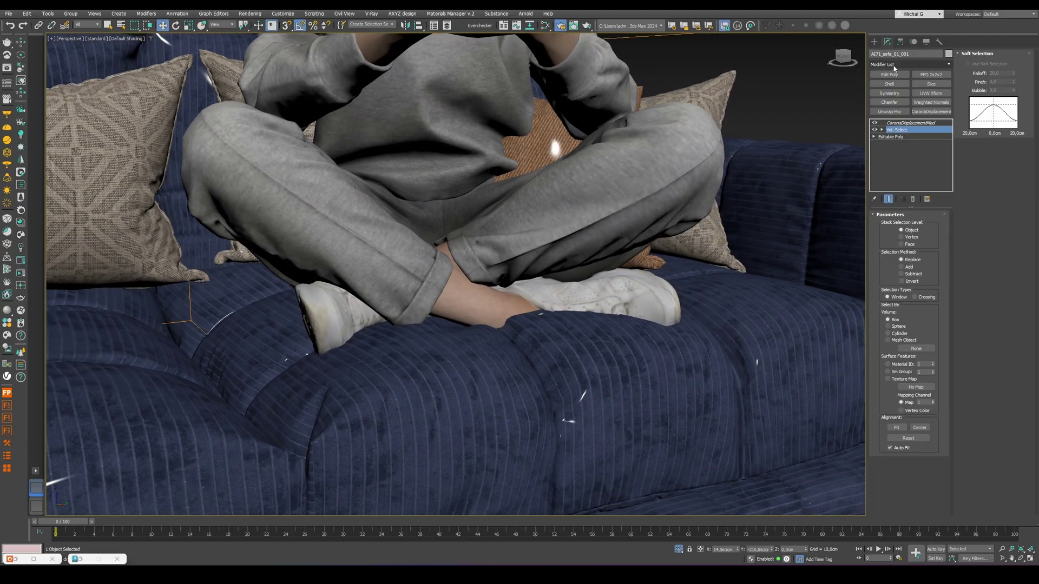
Set Vol. Select to the Vertex level and select by Mesh Object, using the seated woman as the volume.
{"action": "left_click", "coordinate": [900, 237]}
{"action": "left_click", "coordinate": [887, 340]}
{"action": "left_click", "coordinate": [918, 349]}
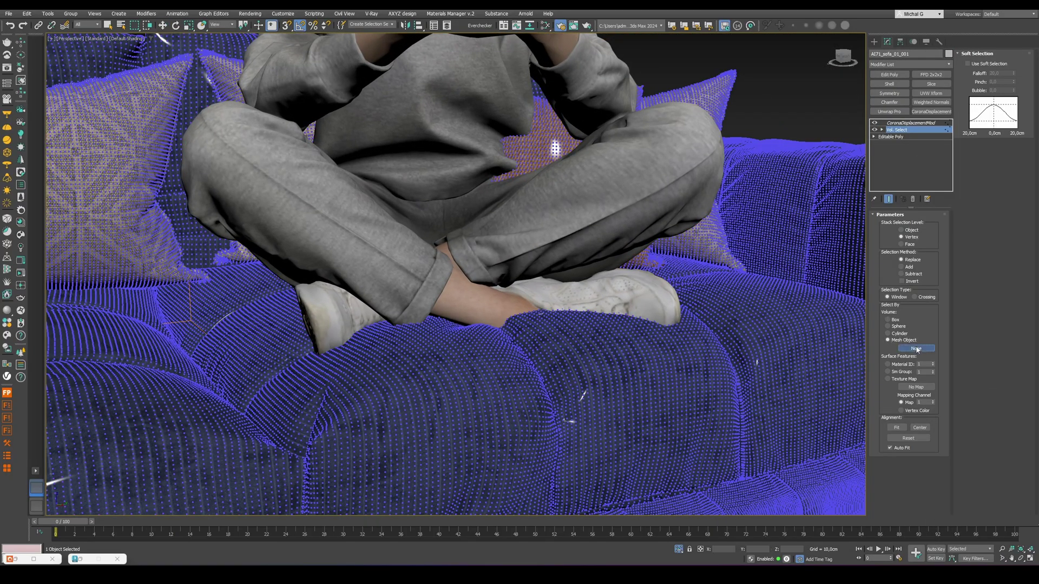
{"action": "left_click", "coordinate": [608, 171]}
Enable soft selection for the sofa's Vol. Select modifier with a falloff of 5.
{"action": "left_click", "coordinate": [968, 64]}
{"action": "double_click", "coordinate": [1001, 73]}
{"action": "type", "text": "5"}
{"action": "key", "text": "Return"}
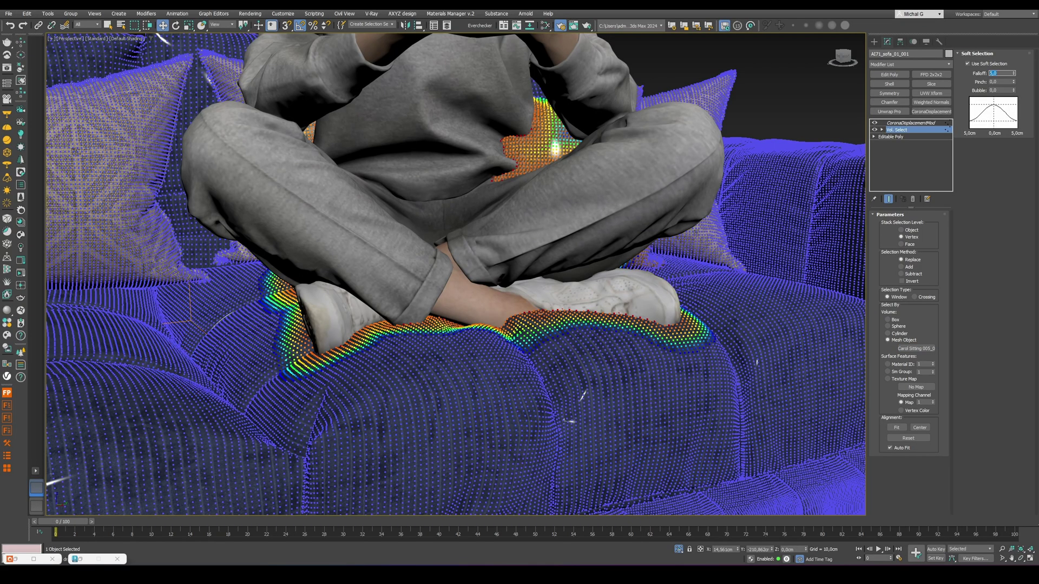
Add a Displace modifier above Vol. Select on the sofa with a strength of -2.
{"action": "middle_click_drag", "start_coordinate": [644, 256], "coordinate": [535, 259], "text": "alt"}
{"action": "left_click", "coordinate": [902, 65]}
{"action": "type", "text": "dis"}
{"action": "key", "text": "Return"}
{"action": "double_click", "coordinate": [914, 234]}
{"action": "type", "text": "-2"}
{"action": "key", "text": "Return"}
Inspect the cushion dent under the shoe up close and set the Displace strength to -2,5.
{"action": "scroll", "coordinate": [514, 314], "scroll_direction": "up", "scroll_amount": 4}
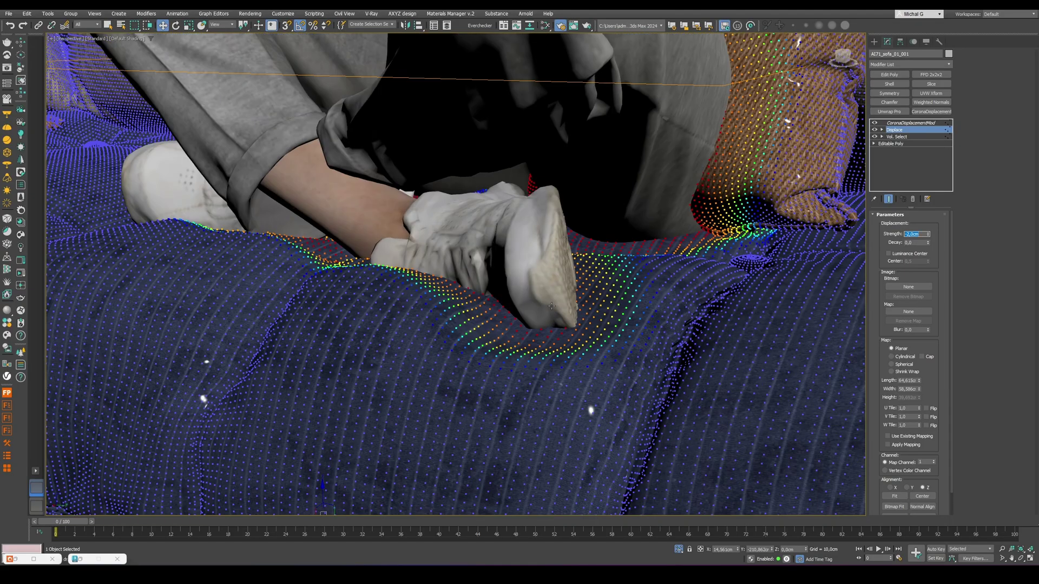
{"action": "middle_click_drag", "start_coordinate": [551, 306], "coordinate": [607, 279], "text": "alt"}
{"action": "double_click", "coordinate": [917, 233]}
{"action": "type", "text": "-"}
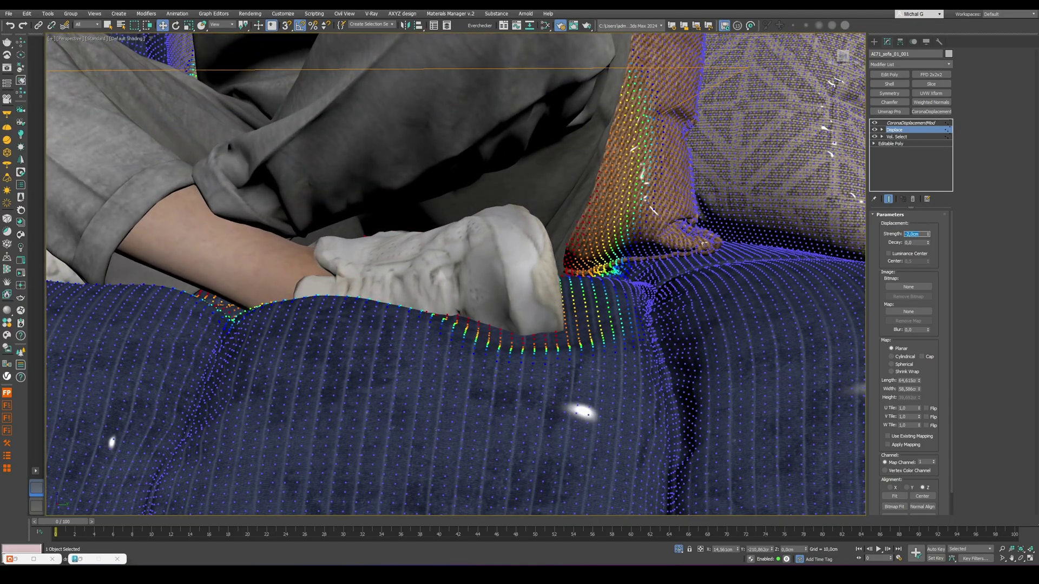
{"action": "type", "text": "-2,5"}
{"action": "key", "text": "Return"}
Reduce the Vol. Select soft selection falloff to 3,5.
{"action": "left_click", "coordinate": [930, 136]}
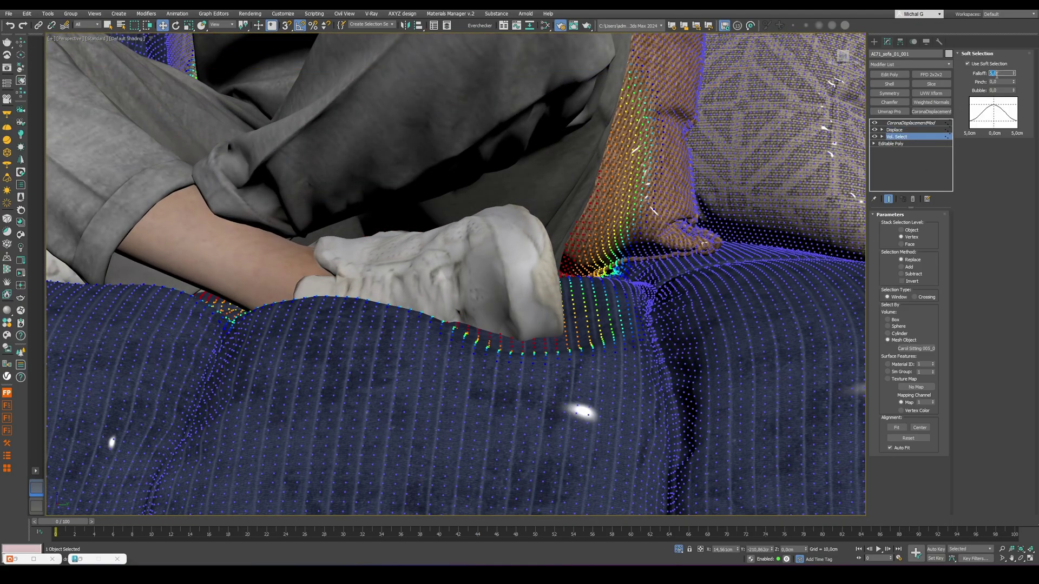
{"action": "type", "text": "3,5"}
{"action": "key", "text": "Return"}
Add an Edit Poly modifier above Displace in the sofa's modifier stack, working in the camera view.
{"action": "middle_click_drag", "start_coordinate": [559, 295], "coordinate": [532, 292], "text": "alt"}
{"action": "key", "text": "alt+w"}
{"action": "middle_click", "coordinate": [526, 276]}
{"action": "key", "text": "alt+w"}
{"action": "left_click", "coordinate": [895, 130]}
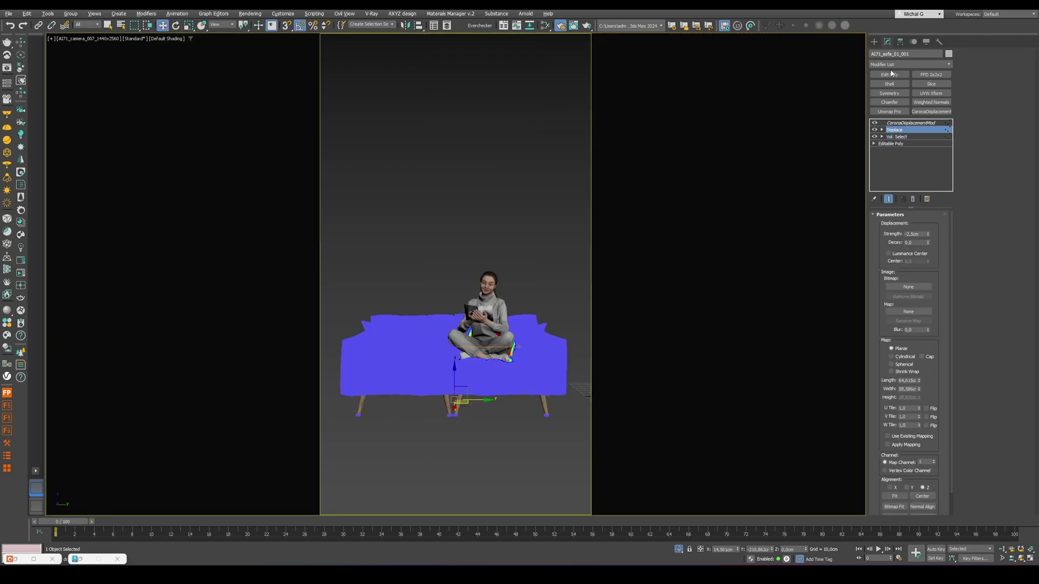
{"action": "left_click", "coordinate": [890, 74]}
Raise the woman slightly above the dented cushion and exit isolation to show the whole room.
{"action": "key", "text": "ctrl+p"}
{"action": "scroll", "coordinate": [508, 364], "scroll_direction": "up", "scroll_amount": 7}
{"action": "left_click", "coordinate": [496, 319]}
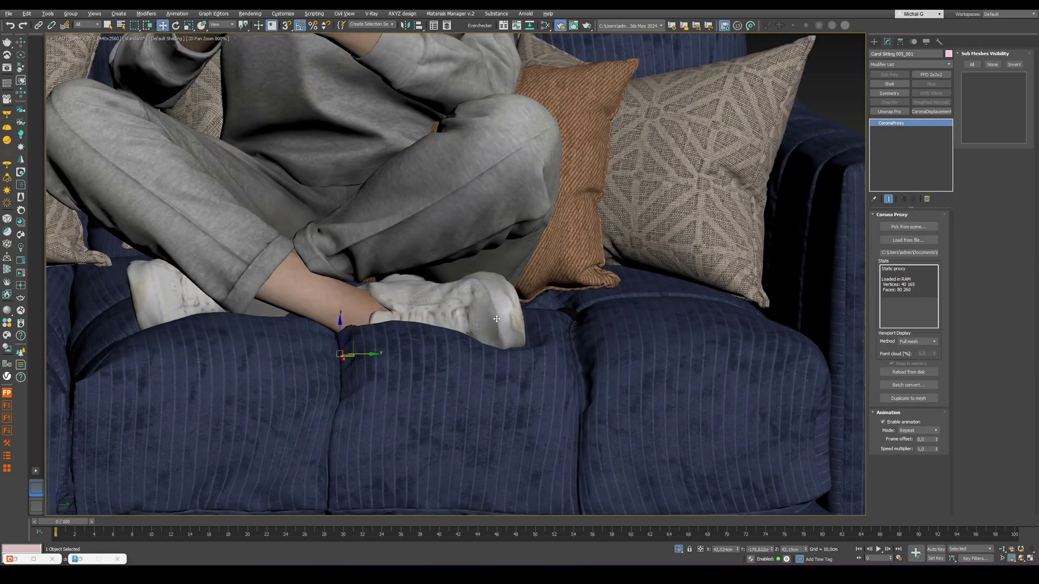
{"action": "left_click_drag", "start_coordinate": [341, 321], "coordinate": [343, 308]}
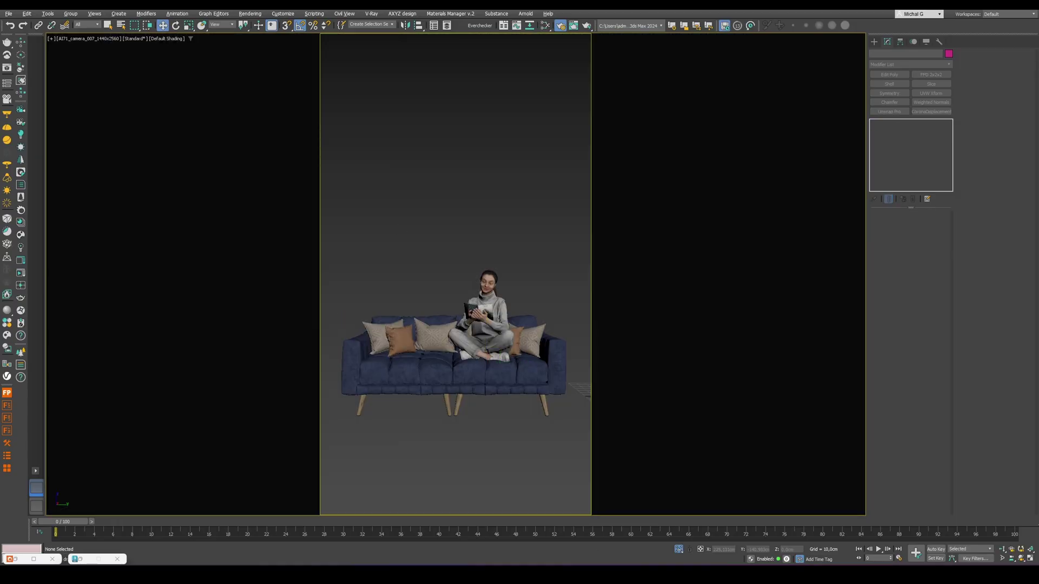
{"action": "left_click", "coordinate": [678, 549]}
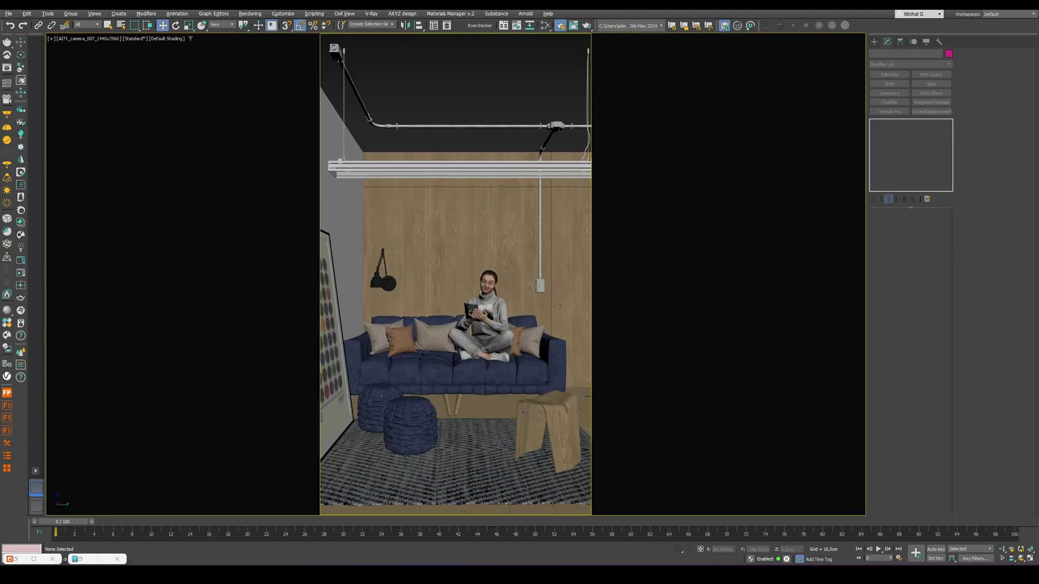
Open the Corona frame buffer, render the sofa camera view and stop the render.
{"action": "left_click", "coordinate": [20, 260]}
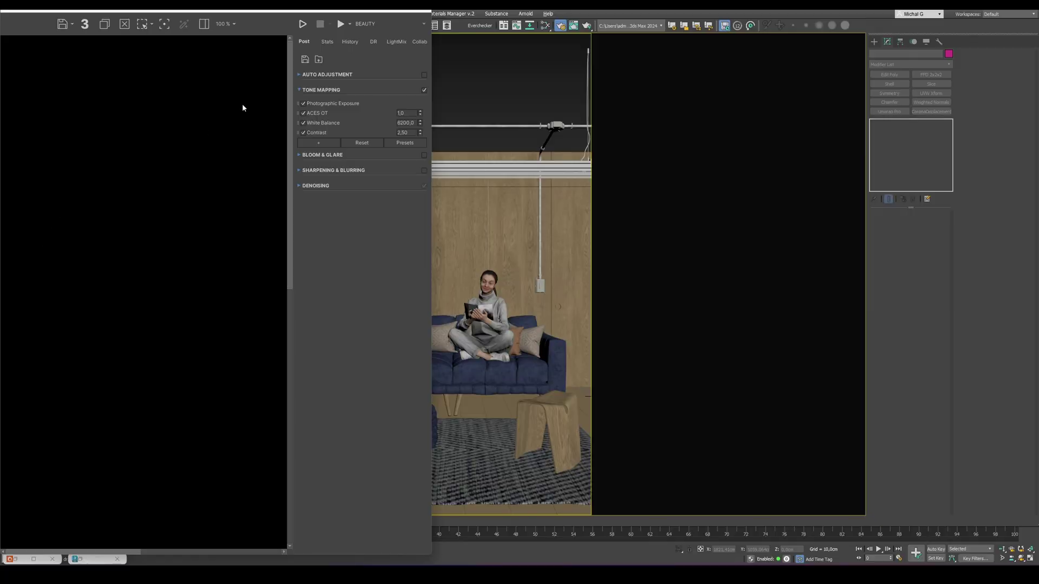
{"action": "left_click", "coordinate": [303, 24]}
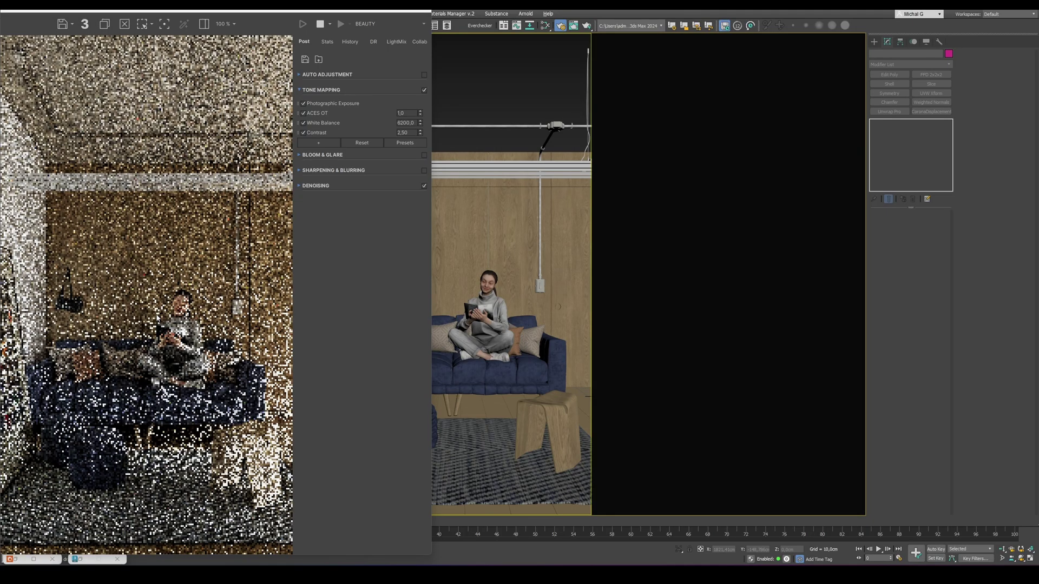
{"action": "left_click", "coordinate": [320, 24]}
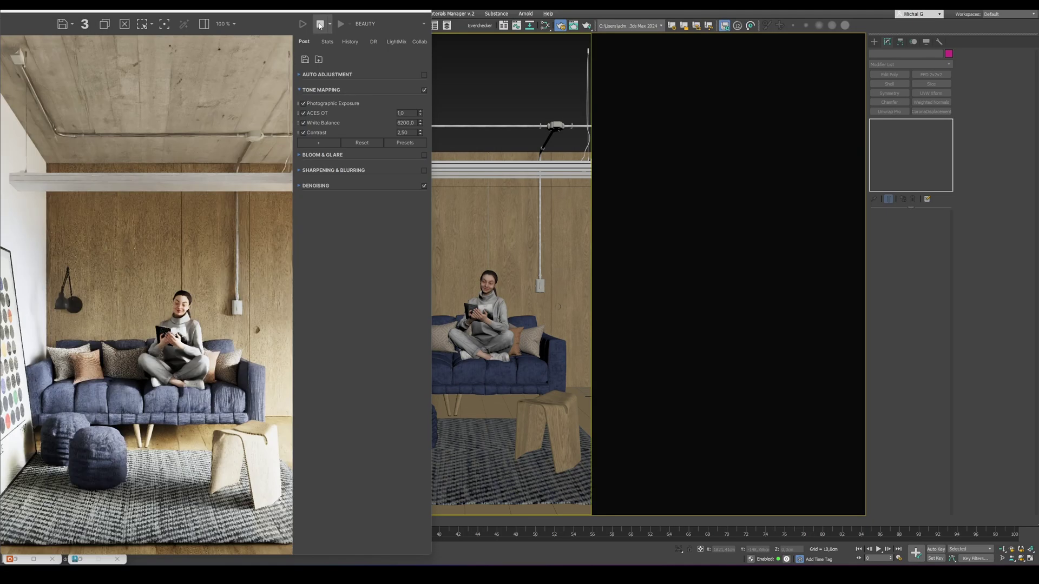
Draw a render region around the woman and extend it with a second one over the sofa's pillows and seat.
{"action": "left_click", "coordinate": [144, 25]}
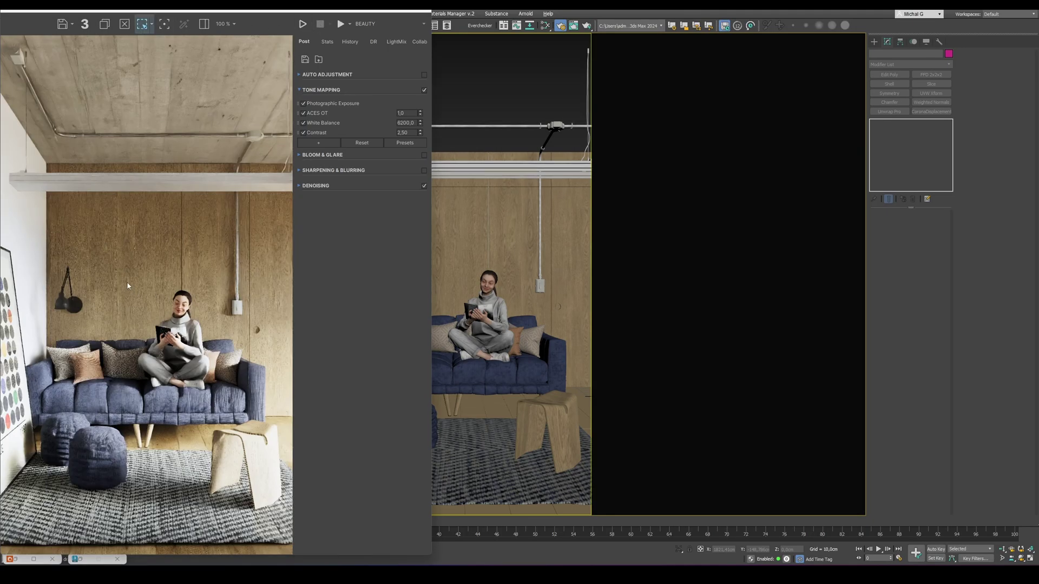
{"action": "left_click_drag", "start_coordinate": [130, 278], "coordinate": [232, 406]}
{"action": "left_click_drag", "start_coordinate": [42, 326], "coordinate": [165, 406], "text": "ctrl"}
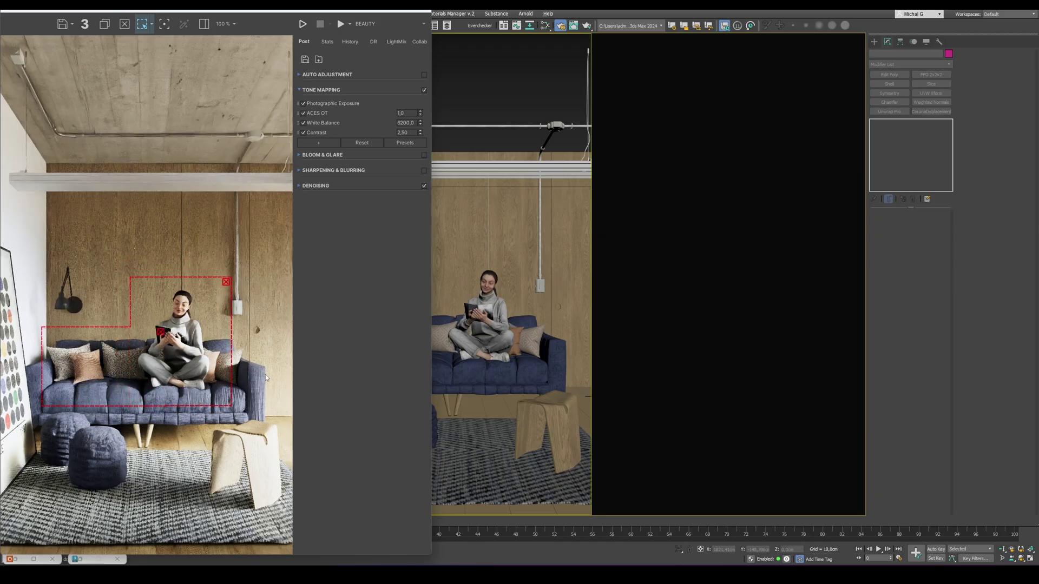
Select the seated woman and add a CMasking_Mask render element in the render setup.
{"action": "left_click", "coordinate": [483, 313]}
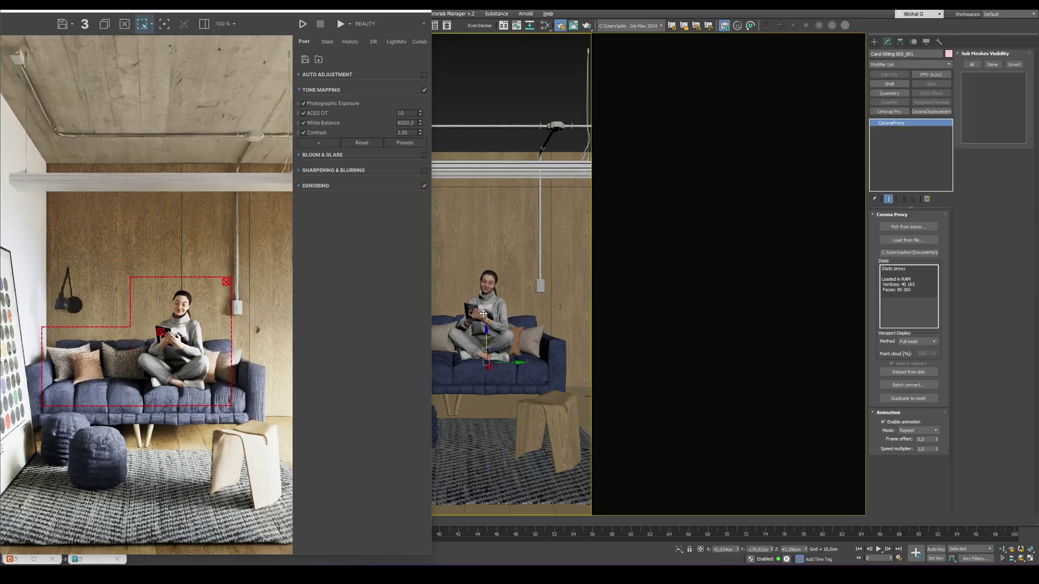
{"action": "left_click", "coordinate": [560, 26]}
{"action": "left_click", "coordinate": [815, 172]}
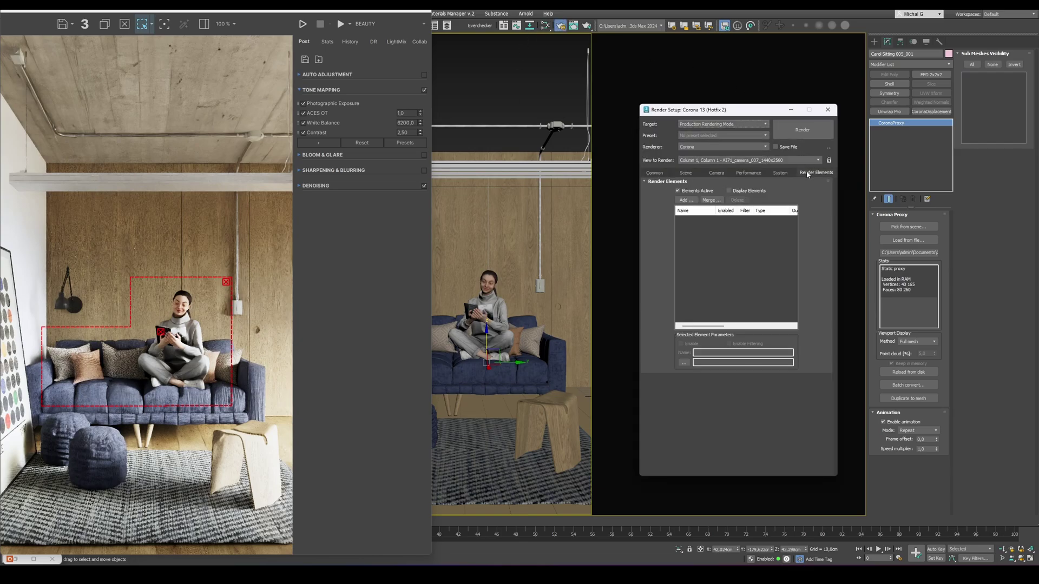
{"action": "left_click", "coordinate": [686, 200]}
{"action": "left_click", "coordinate": [688, 337]}
{"action": "left_click", "coordinate": [756, 362]}
Configure the Corona mask element to isolate objects by Object GBuf ID in monochromatic mode and close the render setup.
{"action": "left_click", "coordinate": [667, 399]}
{"action": "left_click", "coordinate": [712, 399]}
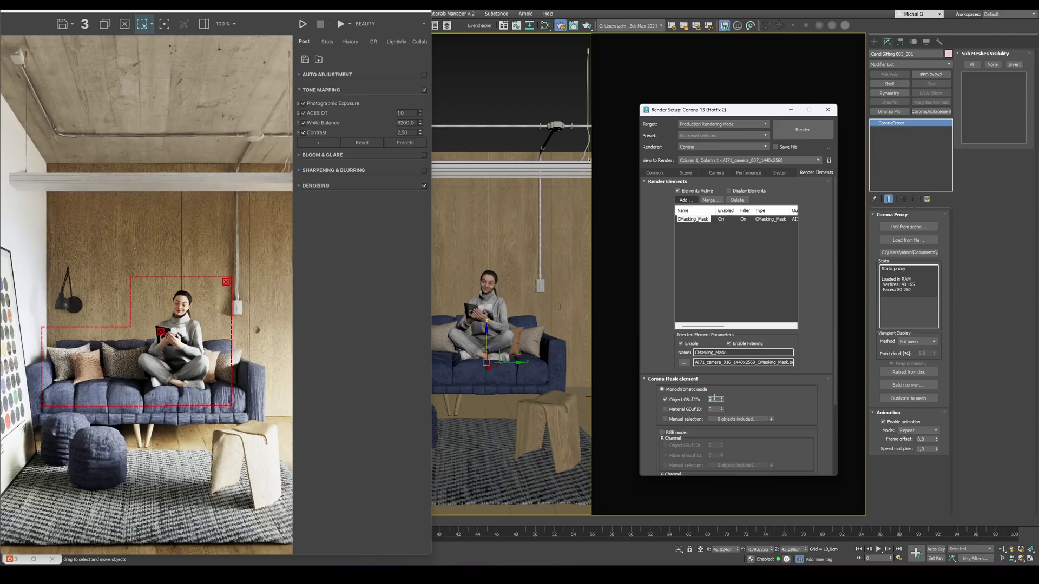
{"action": "left_click", "coordinate": [828, 109]}
Assign the mask's object ID to the woman in her object properties and render the regions around her.
{"action": "right_click", "coordinate": [564, 314]}
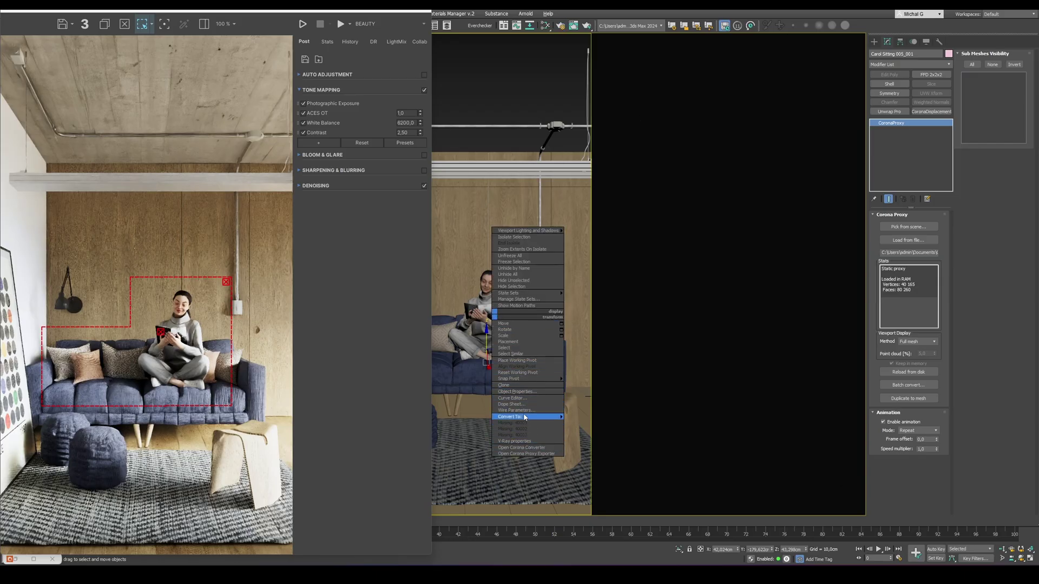
{"action": "left_click", "coordinate": [515, 392]}
{"action": "left_click", "coordinate": [551, 337]}
{"action": "left_click", "coordinate": [544, 399]}
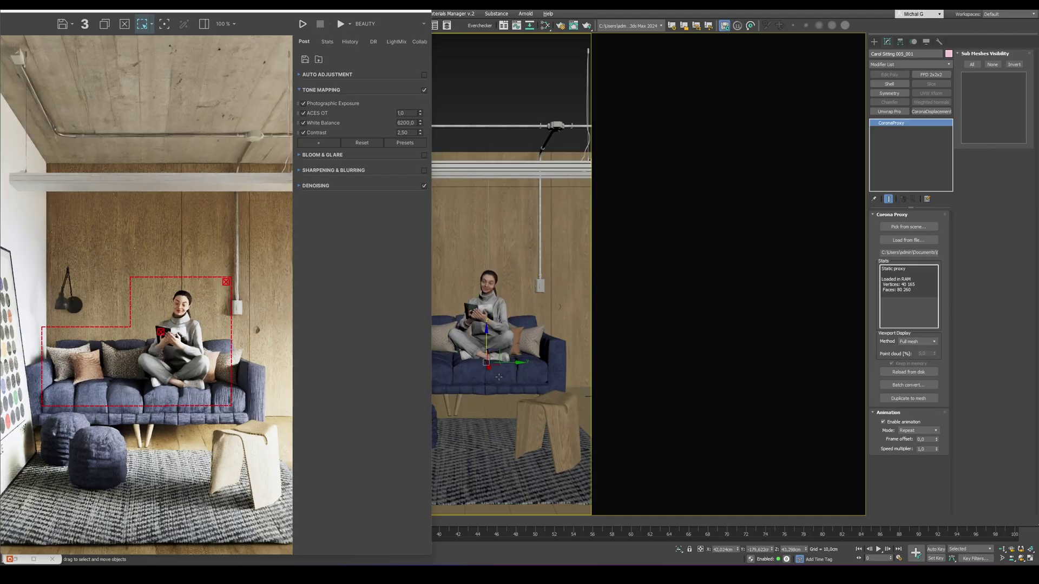
{"action": "left_click", "coordinate": [339, 25]}
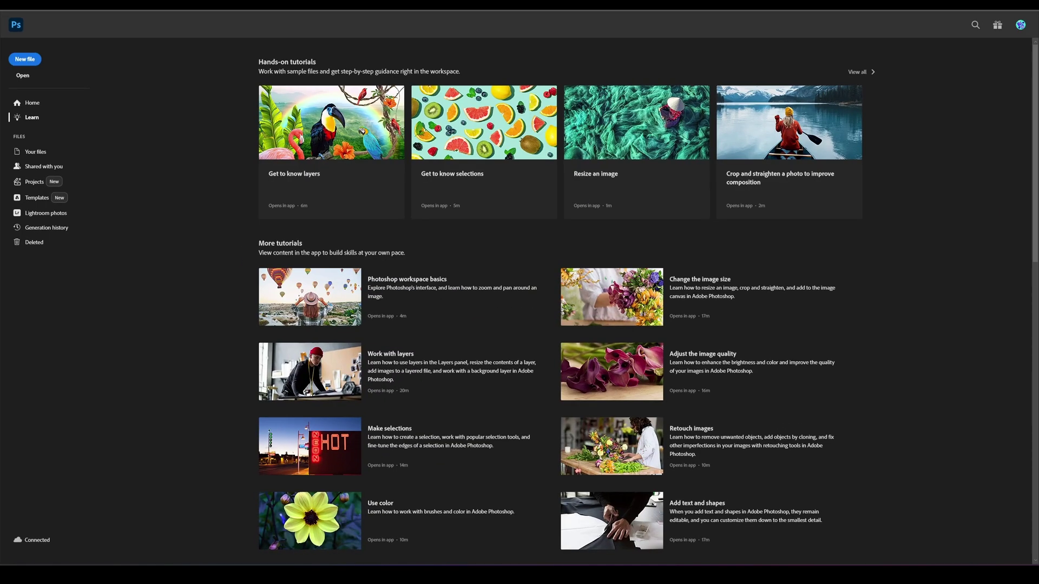
Open AI71_camera_007_1440_2560.png in Photoshop and paste the copied beauty render of the regions as a new layer.
{"action": "left_click_drag", "start_coordinate": [560, 240], "coordinate": [562, 241]}
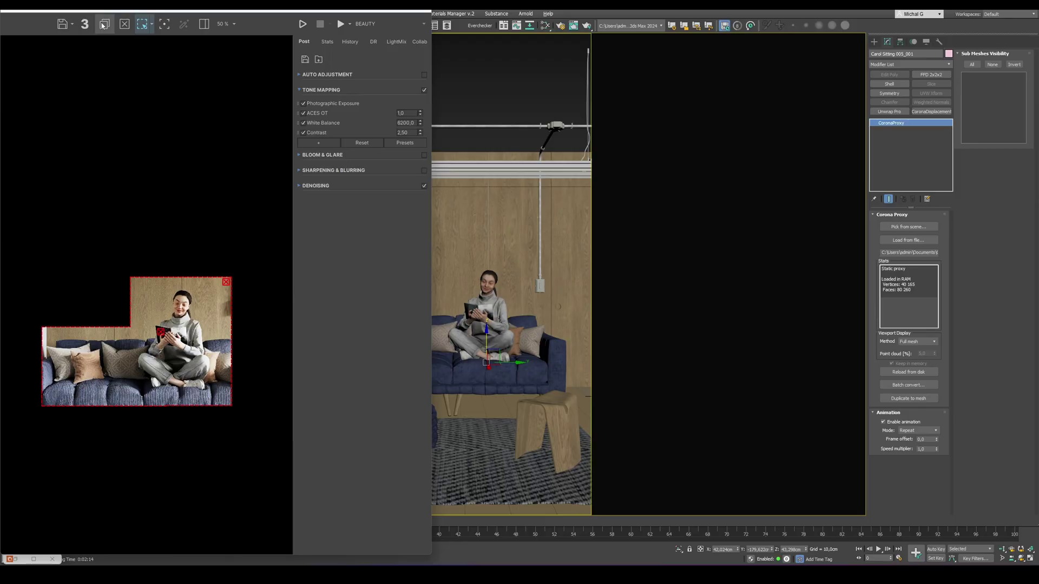
{"action": "left_click", "coordinate": [102, 25]}
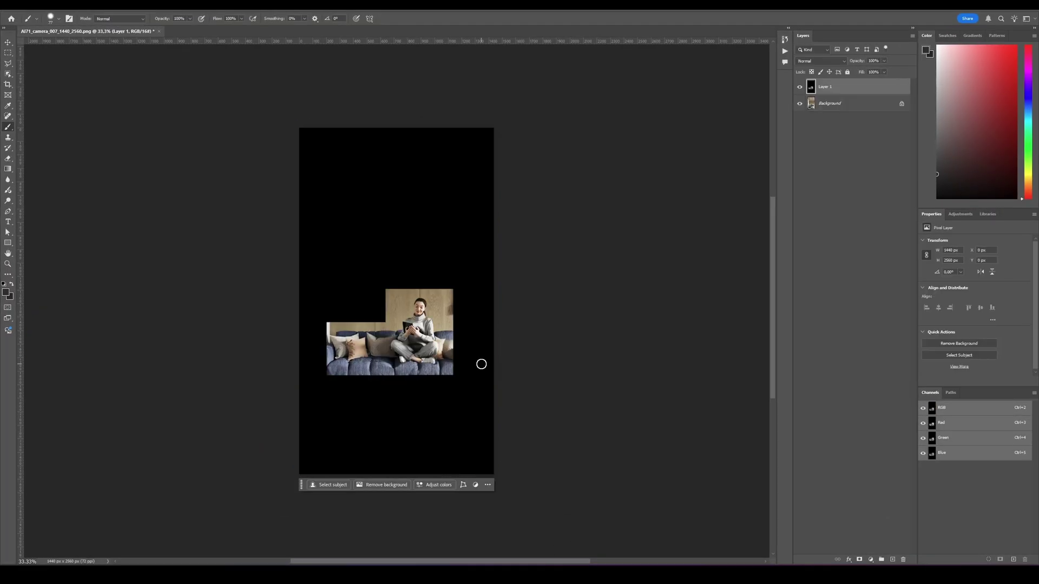
{"action": "key", "text": "ctrl+v"}
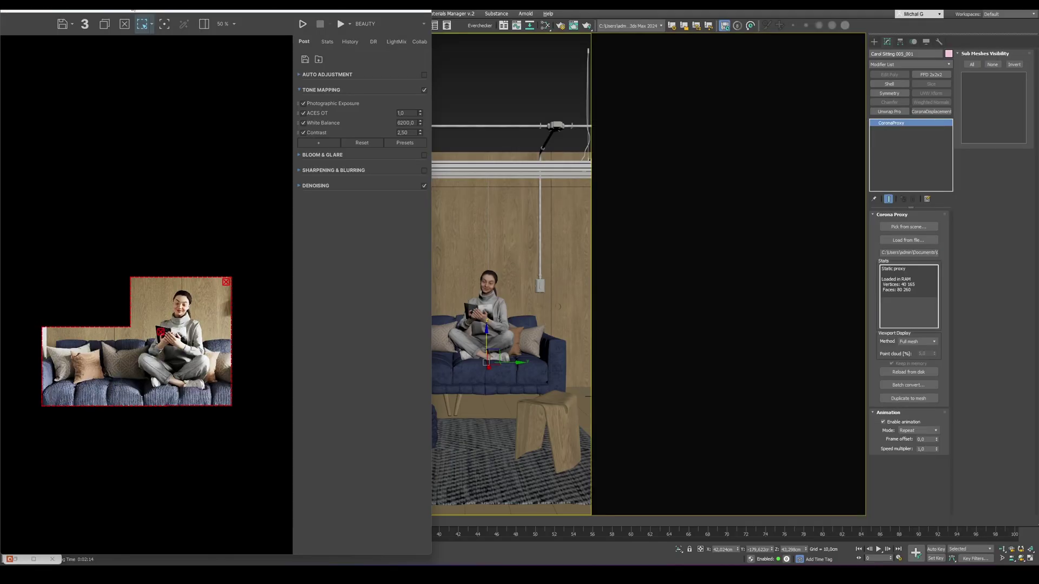
Copy the CMasking_Mask pass from the Corona frame buffer and paste it as a top layer in Photoshop.
{"action": "left_click", "coordinate": [390, 24]}
{"action": "left_click", "coordinate": [390, 43]}
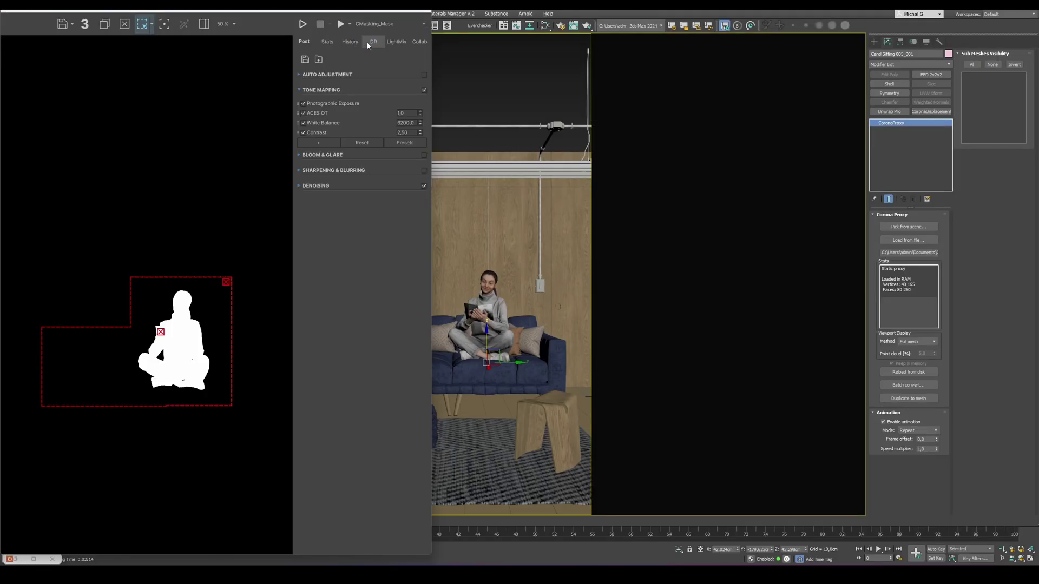
{"action": "left_click", "coordinate": [104, 24]}
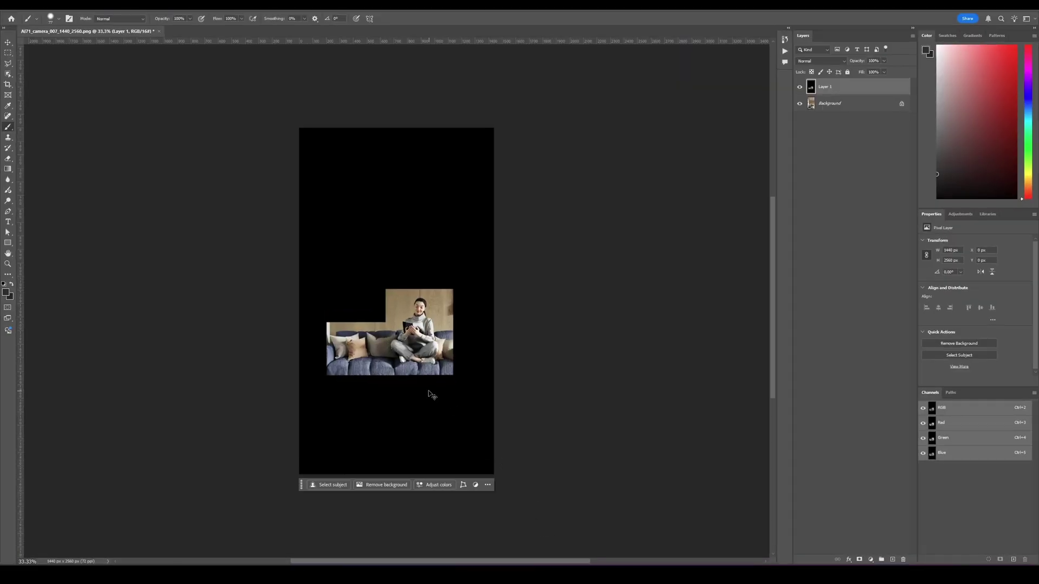
{"action": "key", "text": "ctrl+v"}
Hide the mask and background layers and copy the full canvas of the region render, Layer 1.
{"action": "left_click", "coordinate": [800, 86]}
{"action": "left_click", "coordinate": [799, 120]}
{"action": "left_click", "coordinate": [854, 103]}
{"action": "key", "text": "ctrl+a"}
{"action": "key", "text": "ctrl+d"}
Switch to Magnific, add the region render as input image and choose the Subtle preset at 2x scale.
{"action": "left_click", "coordinate": [587, 574]}
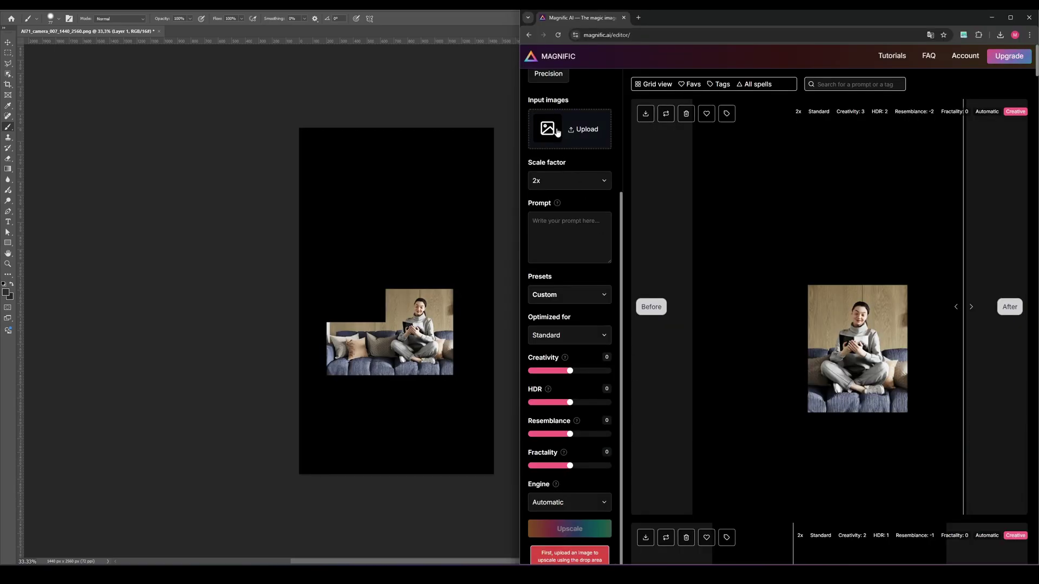
{"action": "left_click", "coordinate": [556, 297]}
{"action": "left_click", "coordinate": [557, 334]}
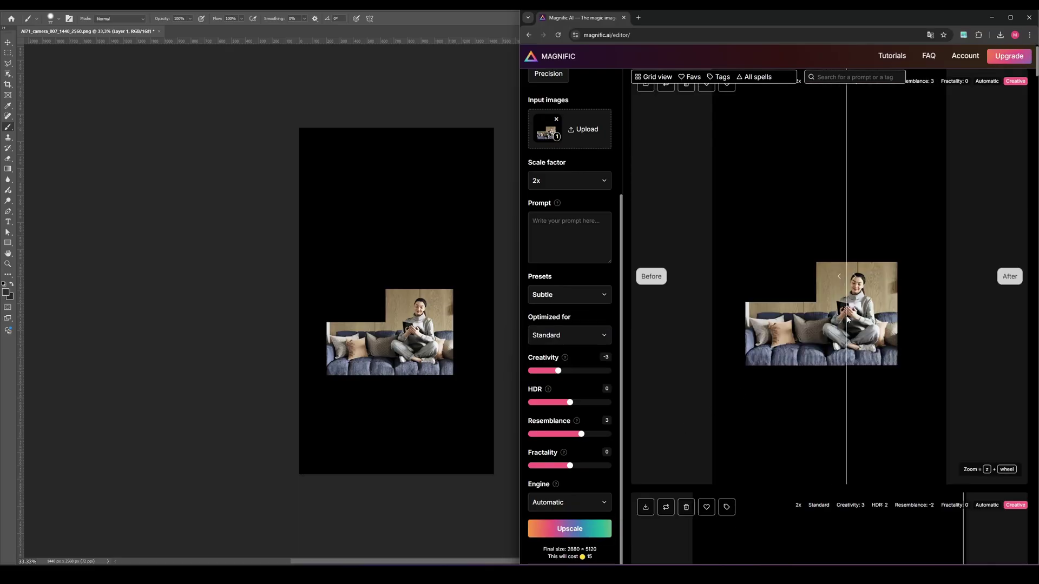
Compare the upscaled woman and sofa with the original at close range and download the upscaled image.
{"action": "key", "text": "z"}
{"action": "scroll", "coordinate": [846, 319], "scroll_direction": "up", "scroll_amount": 5}
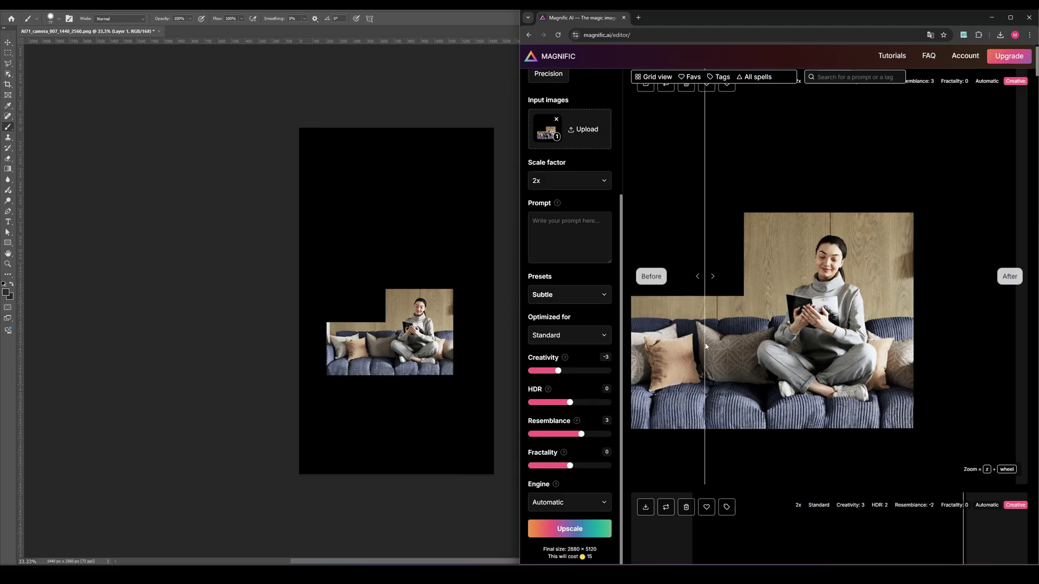
{"action": "scroll", "coordinate": [683, 161], "scroll_direction": "up", "scroll_amount": 1}
{"action": "left_click", "coordinate": [646, 114]}
{"action": "left_click", "coordinate": [652, 135]}
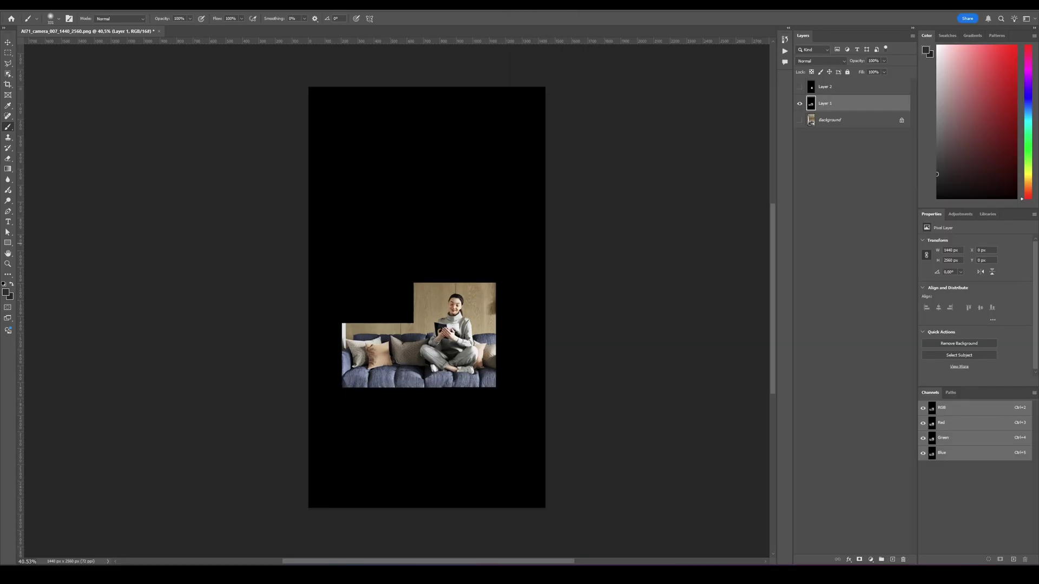
Place the Magnific upscale above Layer 1 in Photoshop and copy the woman's silhouette from Layer 2, leaving that layer hidden.
{"action": "left_click_drag", "start_coordinate": [442, 303], "coordinate": [433, 297]}
{"action": "key", "text": "Return"}
{"action": "left_click", "coordinate": [799, 87]}
{"action": "left_click", "coordinate": [810, 89]}
{"action": "key", "text": "ctrl+a"}
{"action": "left_click", "coordinate": [799, 87]}
Add a layer mask to the upscaled layer, paste the woman's silhouette into it and compare the layer on and off.
{"action": "left_click", "coordinate": [811, 103]}
{"action": "left_click", "coordinate": [859, 559]}
{"action": "left_click", "coordinate": [824, 103], "text": "alt"}
{"action": "key", "text": "ctrl+v"}
{"action": "key", "text": "ctrl+d"}
{"action": "left_click", "coordinate": [811, 103]}
{"action": "scroll", "coordinate": [444, 338], "scroll_direction": "up", "scroll_amount": 6, "text": "alt"}
{"action": "scroll", "coordinate": [423, 339], "scroll_direction": "up", "scroll_amount": 4, "text": "alt"}
{"action": "left_click", "coordinate": [799, 104]}
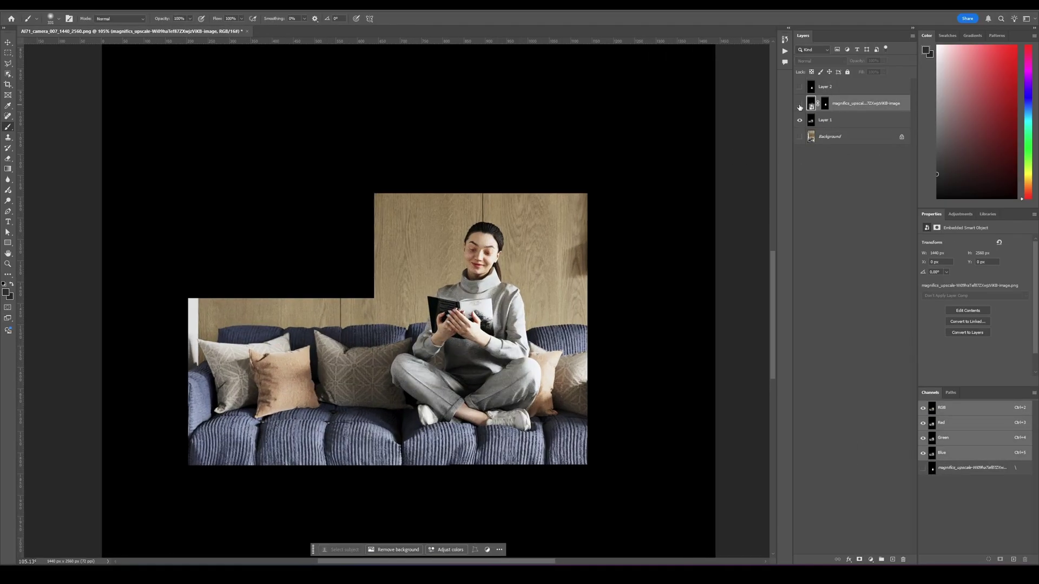
{"action": "left_click", "coordinate": [799, 104]}
Group the upscaled layer with Layer 1, show the background and give the group an inverted layer mask.
{"action": "left_click", "coordinate": [831, 120], "text": "shift"}
{"action": "key", "text": "ctrl+g"}
{"action": "left_click", "coordinate": [799, 120]}
{"action": "left_click", "coordinate": [858, 558]}
{"action": "key", "text": "ctrl+i"}
Paint on the group mask with a resized brush to blend the woman and sofa seat into the background render.
{"action": "right_click_drag", "start_coordinate": [515, 335], "coordinate": [492, 335], "text": "alt"}
{"action": "key", "text": "x"}
{"action": "left_click_drag", "start_coordinate": [501, 313], "coordinate": [487, 294]}
{"action": "mouse_move", "coordinate": [491, 284]}
{"action": "right_mouse_down", "text": "alt"}
{"action": "mouse_move", "coordinate": [487, 292]}
{"action": "mouse_move", "coordinate": [484, 279]}
{"action": "right_mouse_up", "text": "alt"}
{"action": "mouse_move", "coordinate": [485, 282]}
{"action": "left_mouse_down"}
{"action": "mouse_move", "coordinate": [466, 346]}
{"action": "mouse_move", "coordinate": [378, 411]}
{"action": "mouse_move", "coordinate": [292, 378]}
{"action": "mouse_move", "coordinate": [325, 301]}
{"action": "left_mouse_up"}
{"action": "key", "text": "x"}
{"action": "mouse_move", "coordinate": [333, 292]}
{"action": "left_mouse_down"}
{"action": "mouse_move", "coordinate": [346, 278]}
{"action": "mouse_move", "coordinate": [246, 270]}
{"action": "left_mouse_up"}
{"action": "key", "text": "x"}
{"action": "mouse_move", "coordinate": [246, 270]}
{"action": "right_mouse_down", "text": "alt"}
{"action": "mouse_move", "coordinate": [319, 252]}
{"action": "mouse_move", "coordinate": [293, 272]}
{"action": "right_mouse_up", "text": "alt"}
{"action": "key", "text": "x"}
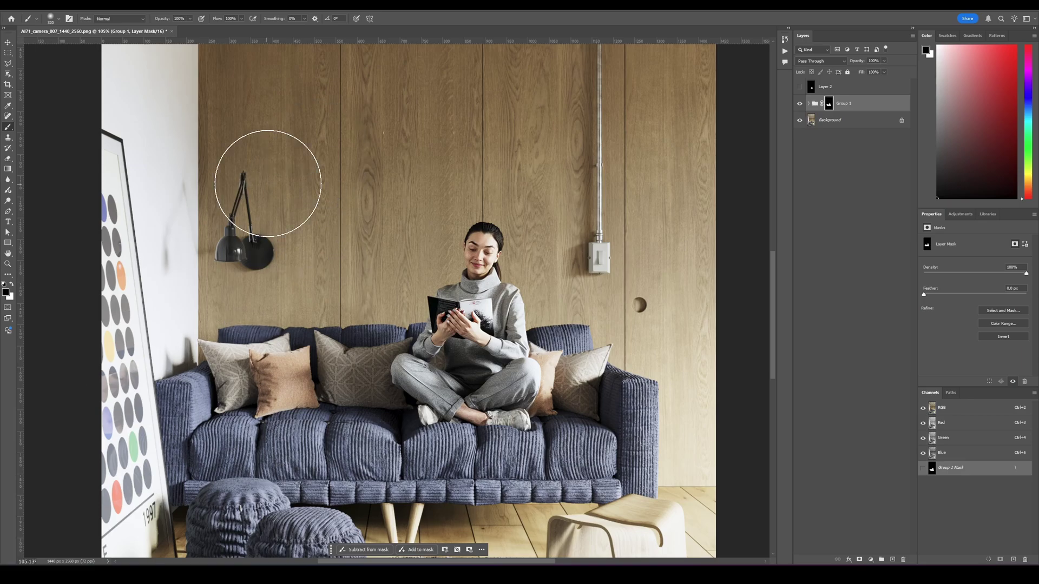
{"action": "left_click", "coordinate": [811, 121]}
{"action": "key", "text": "ctrl+0"}
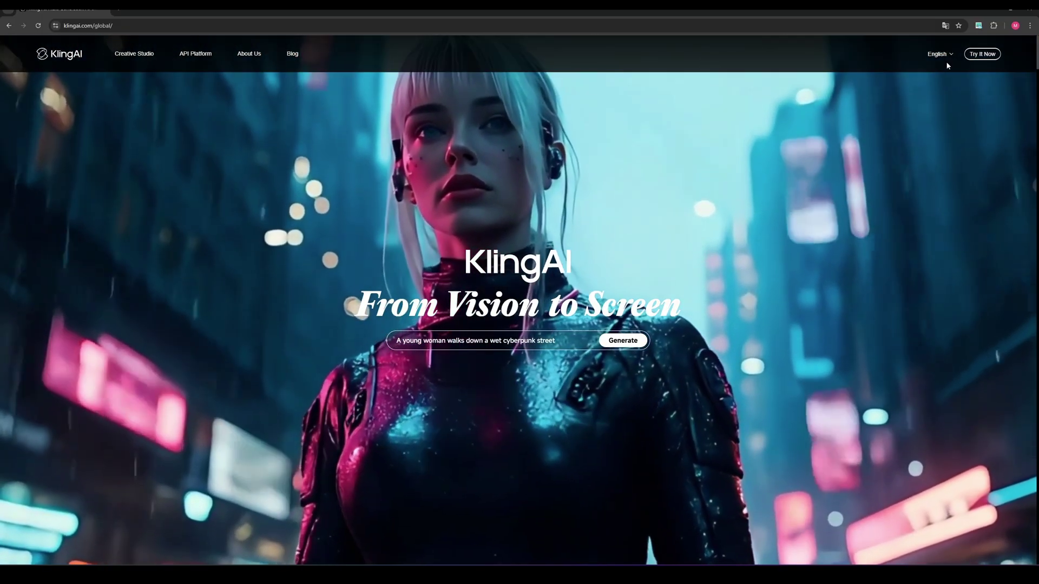
Open Kling AI's image-to-video generator and enter a prompt for the woman reading, smiling, turning pages and moving her head with a static camera.
{"action": "left_click", "coordinate": [976, 52]}
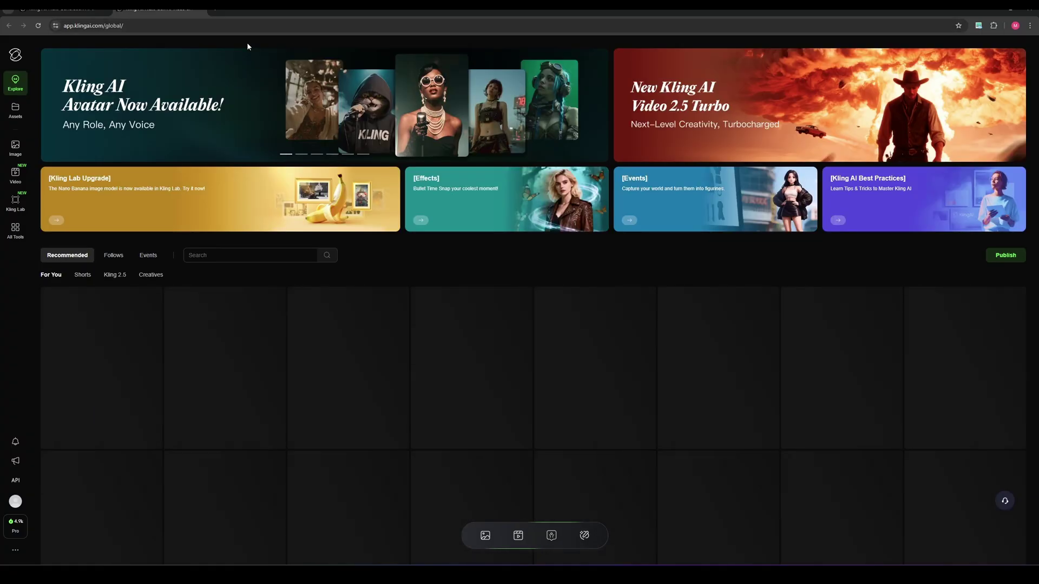
{"action": "left_click", "coordinate": [14, 181]}
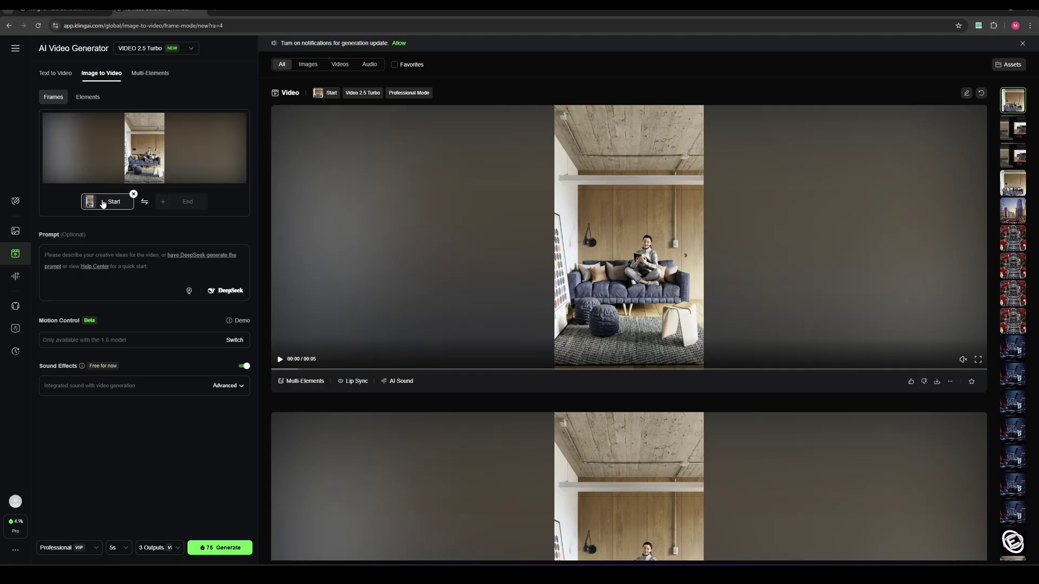
{"action": "left_click", "coordinate": [75, 256]}
{"action": "key", "text": "ctrl+v"}
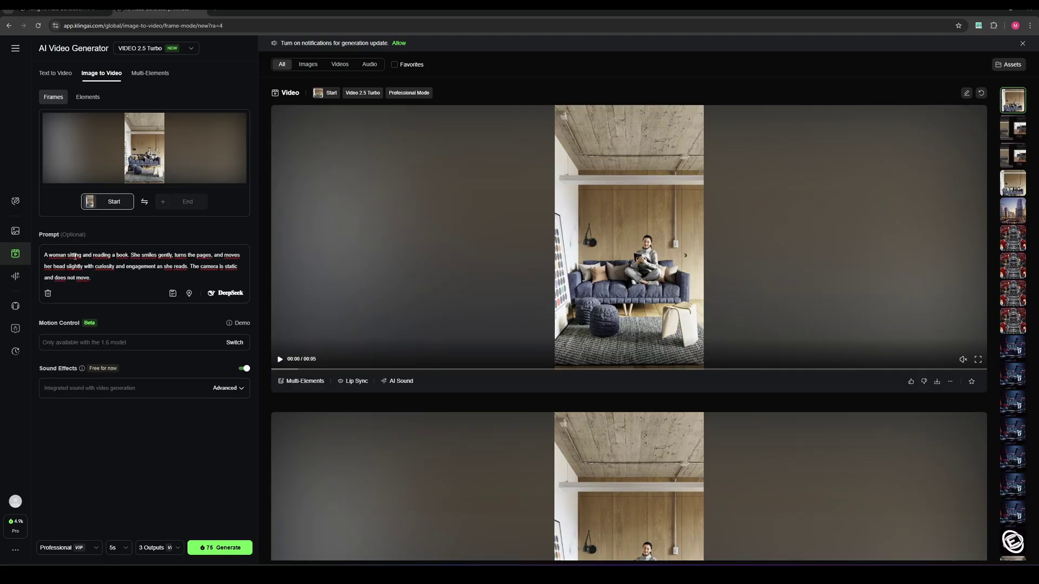
Reduce the video generation to 1 output and generate the clip.
{"action": "left_click", "coordinate": [149, 549]}
{"action": "left_click", "coordinate": [159, 483]}
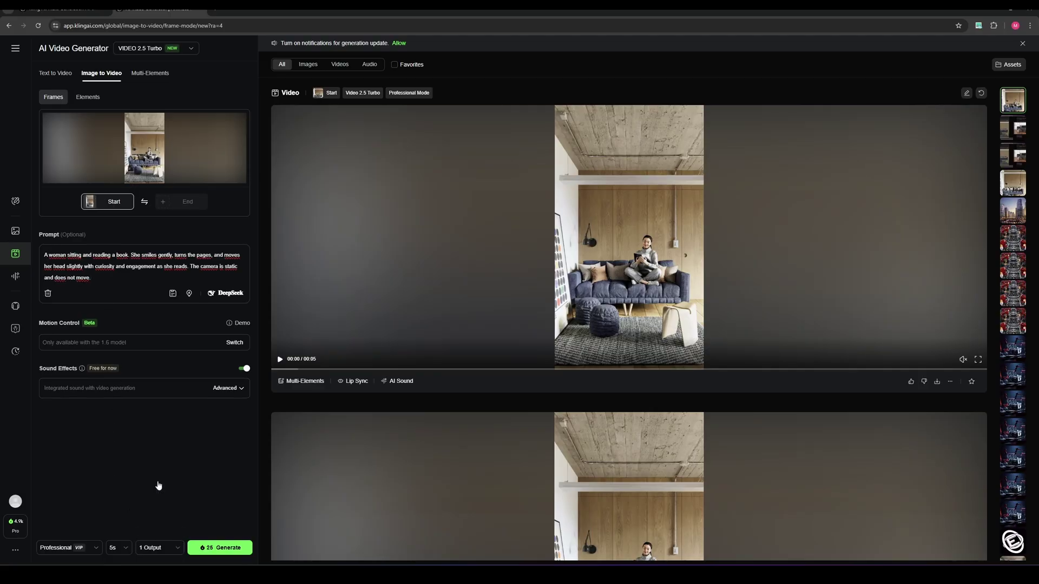
{"action": "left_click", "coordinate": [220, 547]}
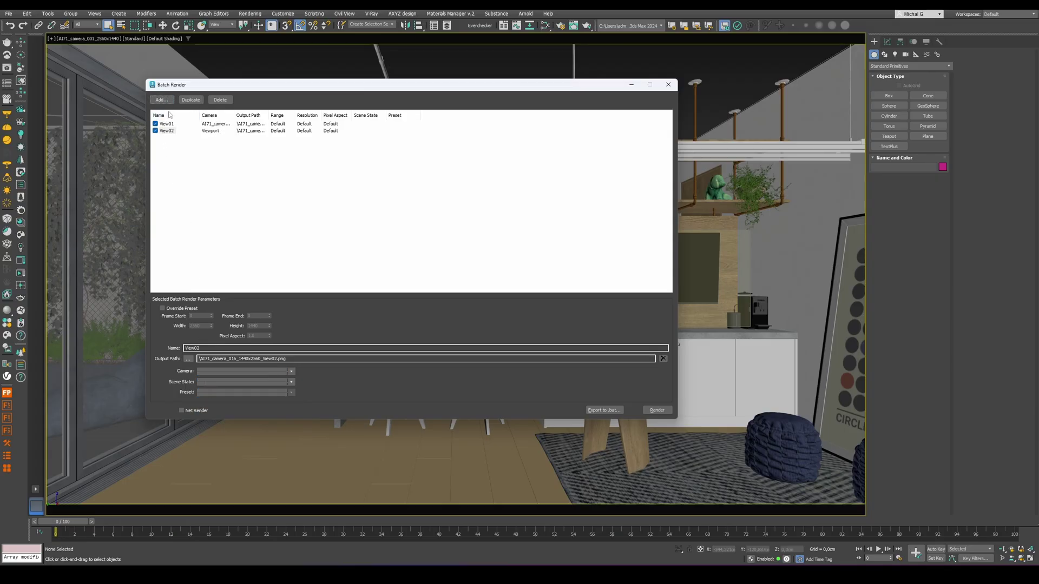
Assign AI71_camera_006_1440x2560 to View02 in 3ds Max's Batch Render and override its size to 1440 by 2560.
{"action": "left_click", "coordinate": [204, 371]}
{"action": "left_click", "coordinate": [214, 405]}
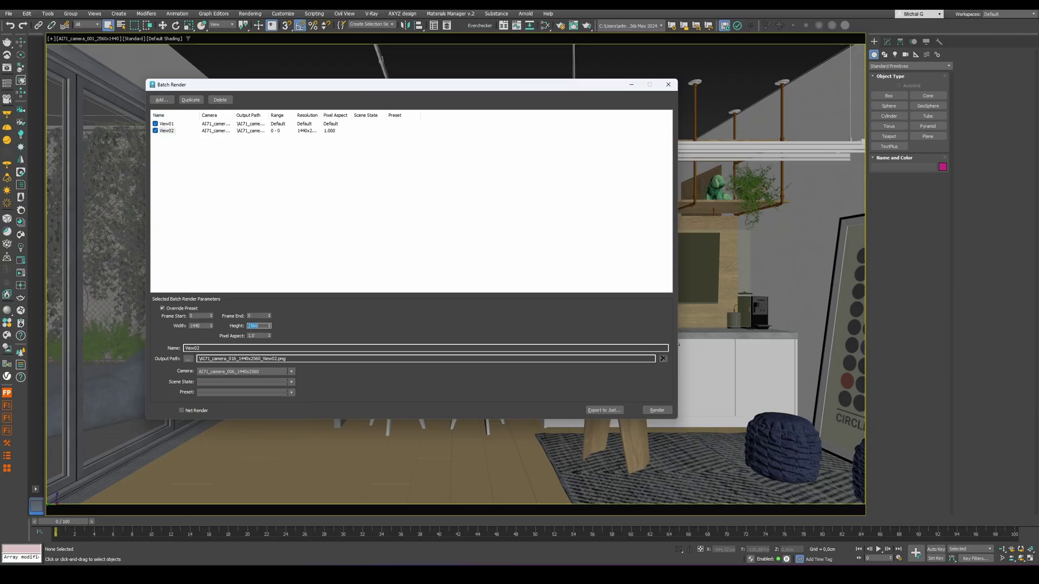